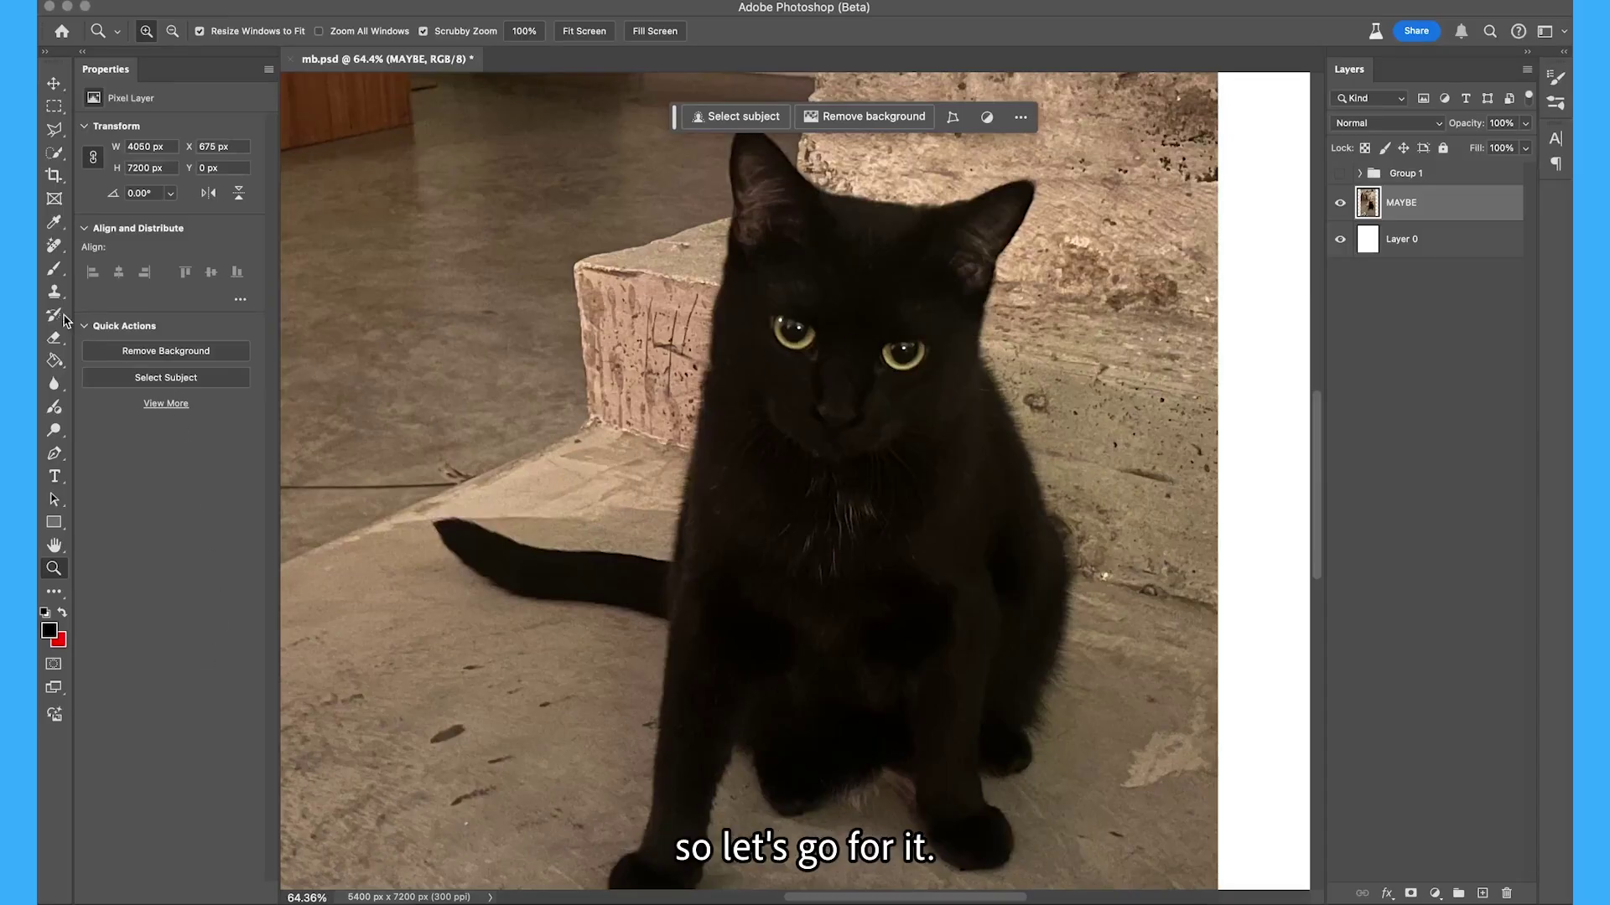
# - Set up the Adjustment Brush for the cat's eyes with a Hue/Saturation adjustment, hue +20 and saturation +46
pyautogui.click(54, 407)
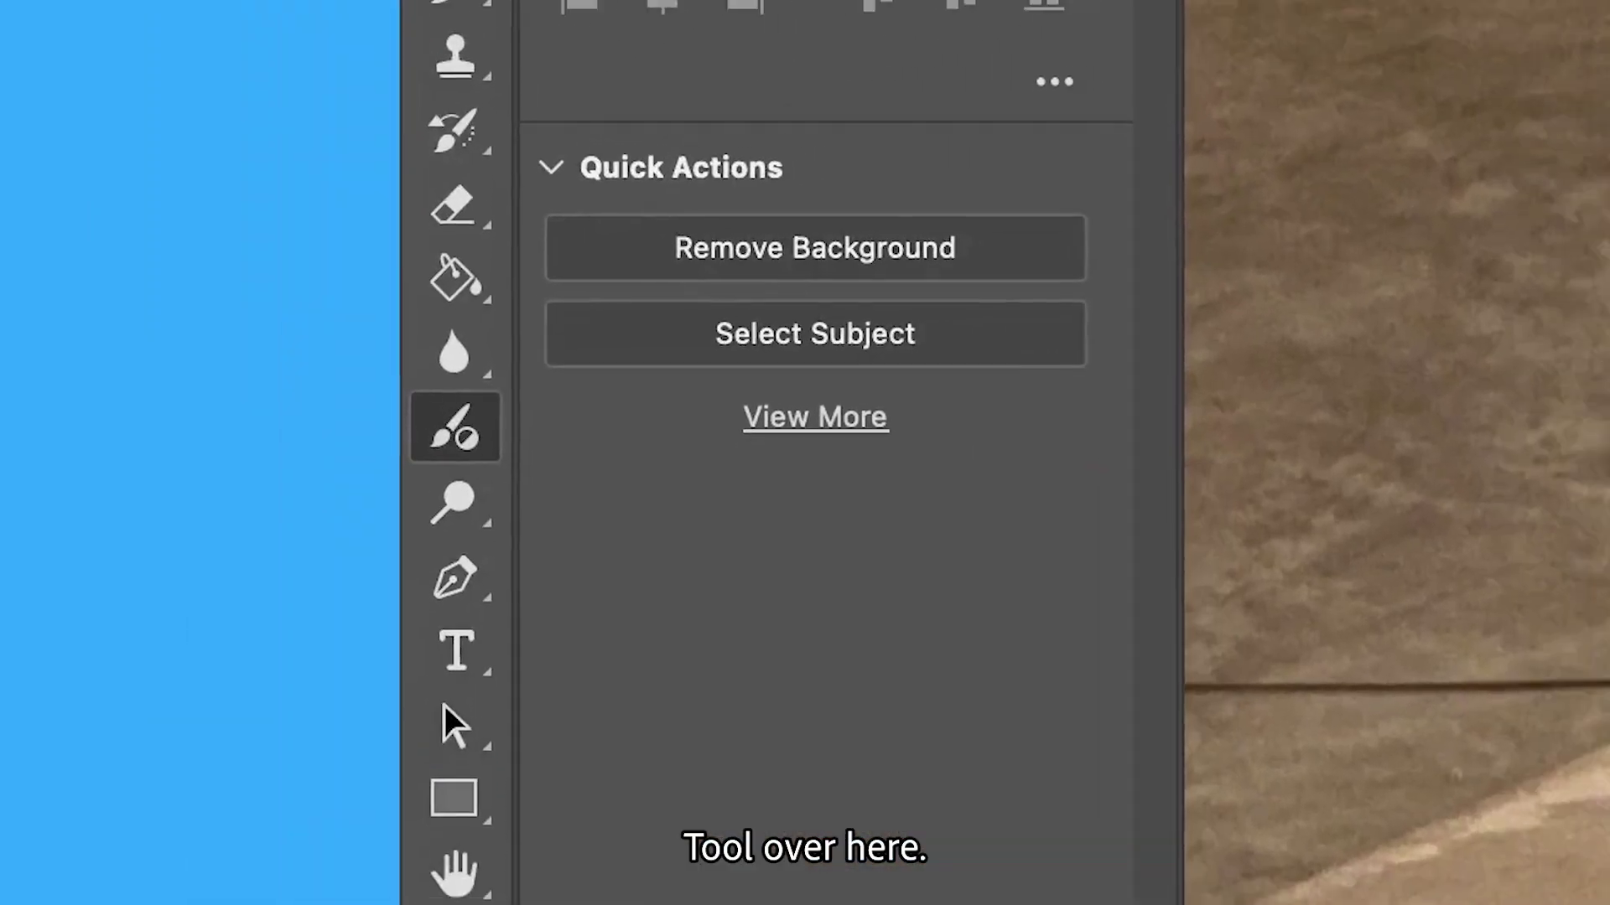
pyautogui.press('z')
pyautogui.moveTo(812, 343); pyautogui.dragTo(883, 290)
pyautogui.moveTo(1049, 363); pyautogui.dragTo(951, 379)
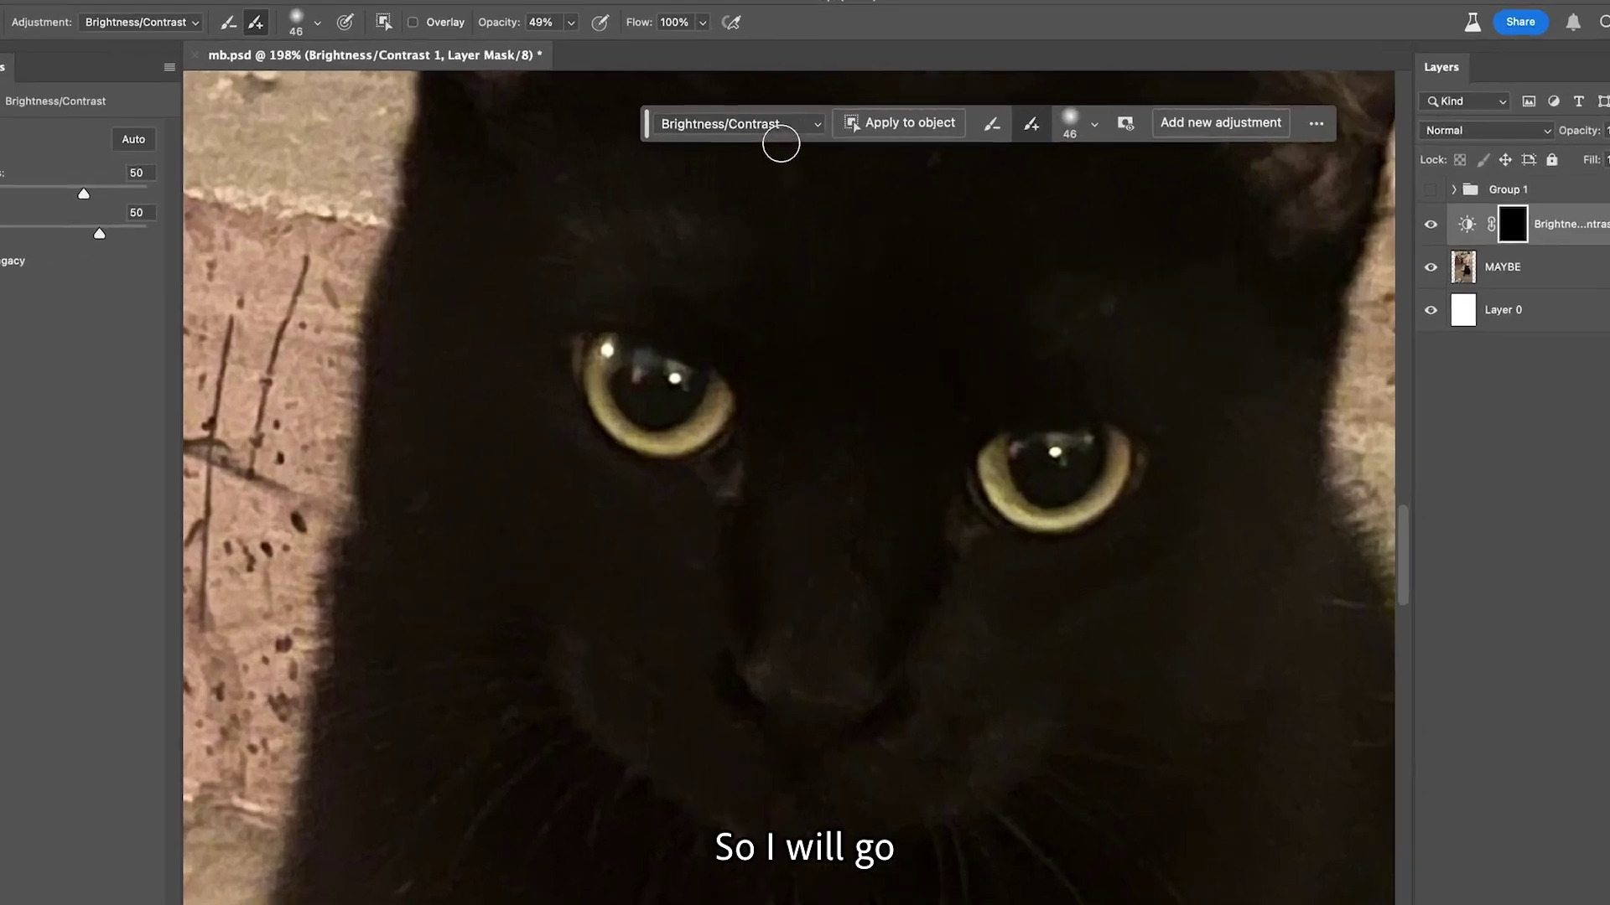
pyautogui.click(780, 117)
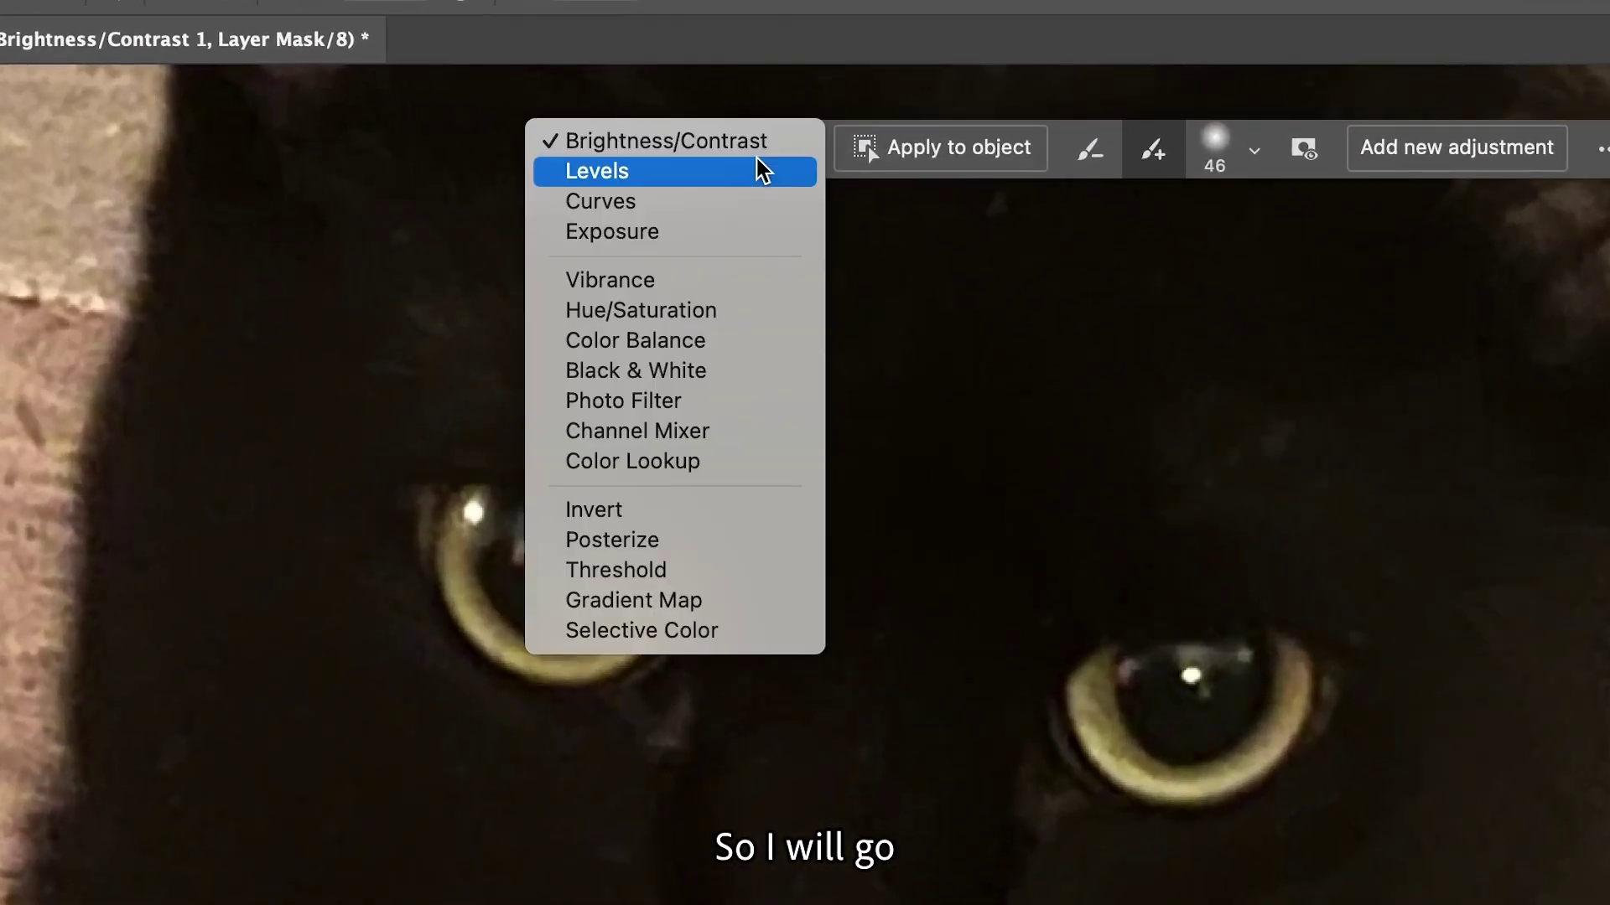
pyautogui.click(630, 312)
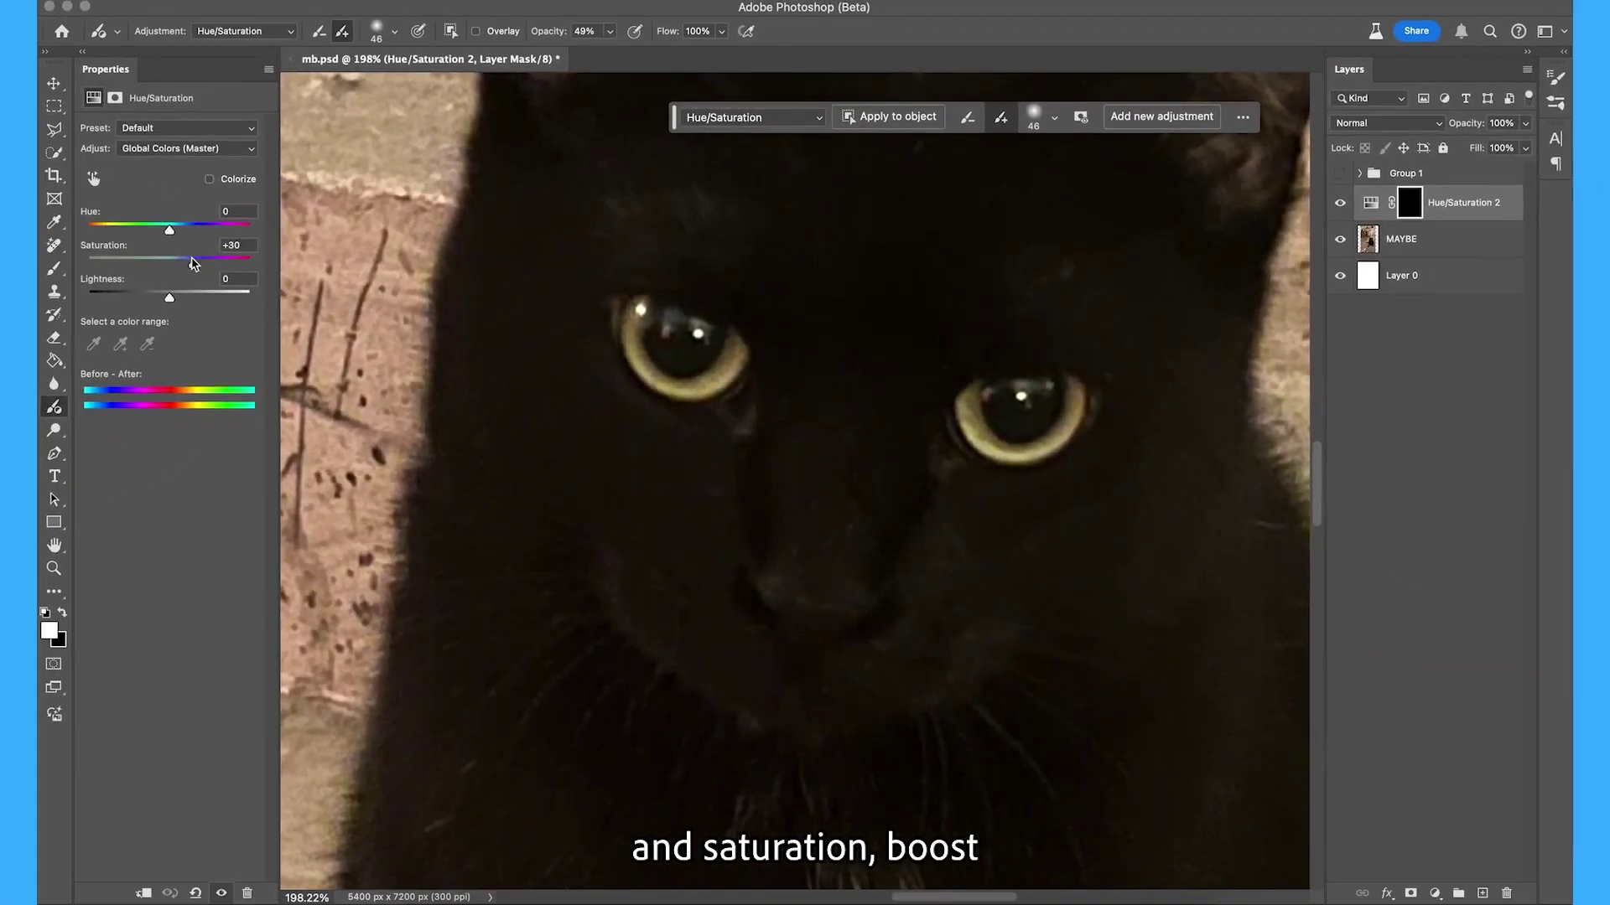
pyautogui.moveTo(192, 264)
pyautogui.mouseDown()
pyautogui.moveTo(207, 267)
pyautogui.moveTo(179, 235)
pyautogui.mouseUp()
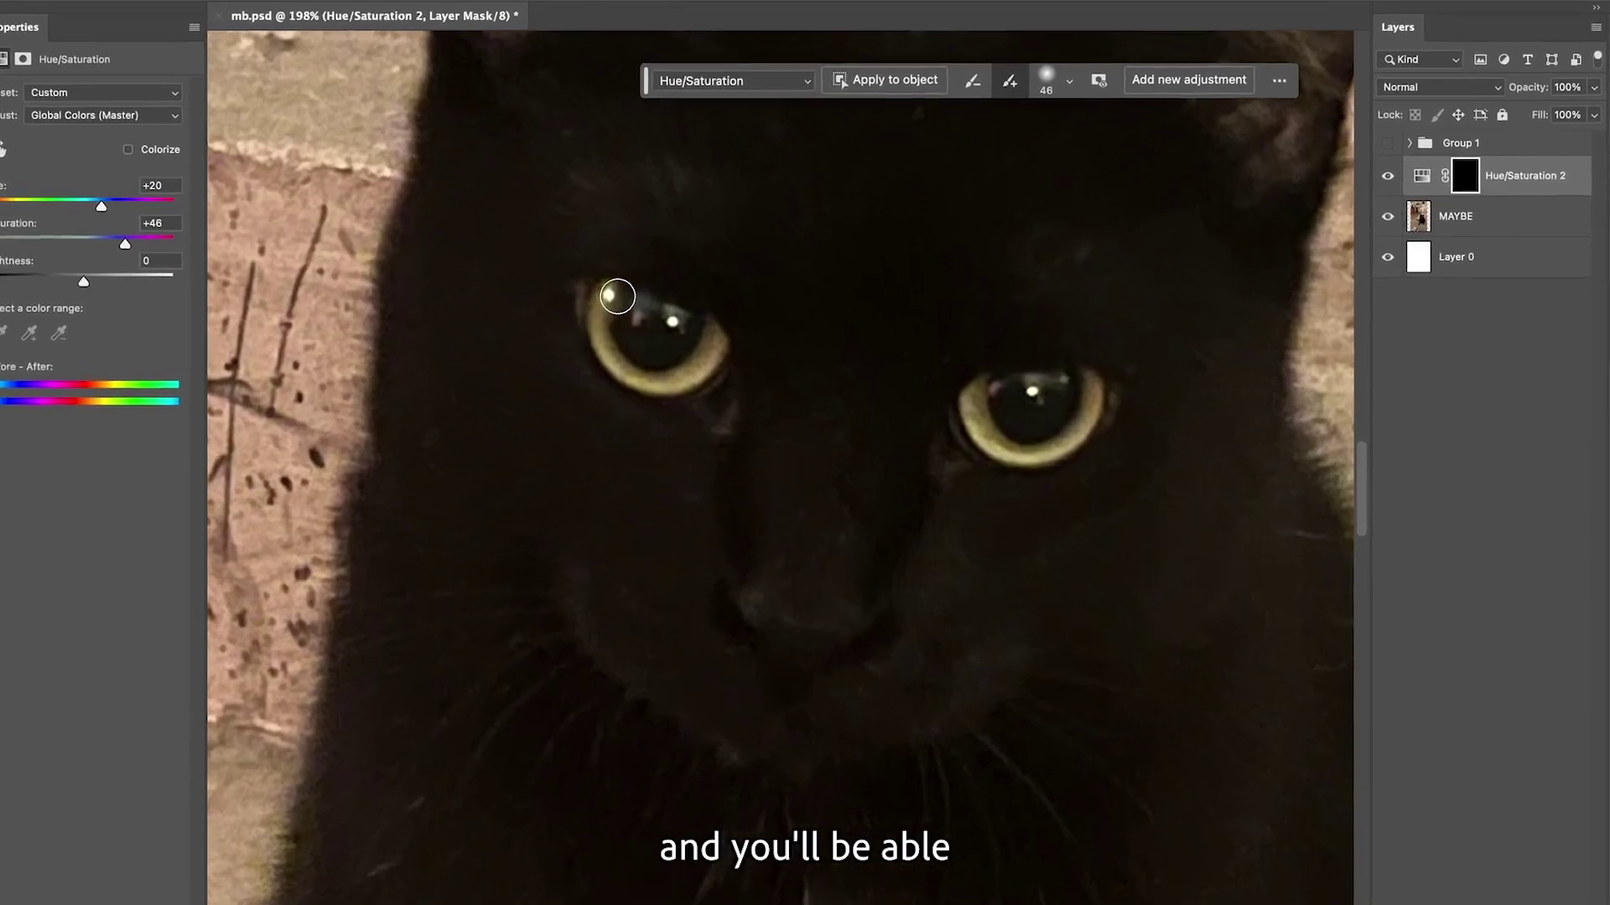
# - Paint the Hue/Saturation adjustment over both of the cat's eyes and set hue to +27 and saturation to +63
pyautogui.moveTo(645, 317); pyautogui.dragTo(647, 363)
pyautogui.moveTo(540, 339); pyautogui.dragTo(588, 306)
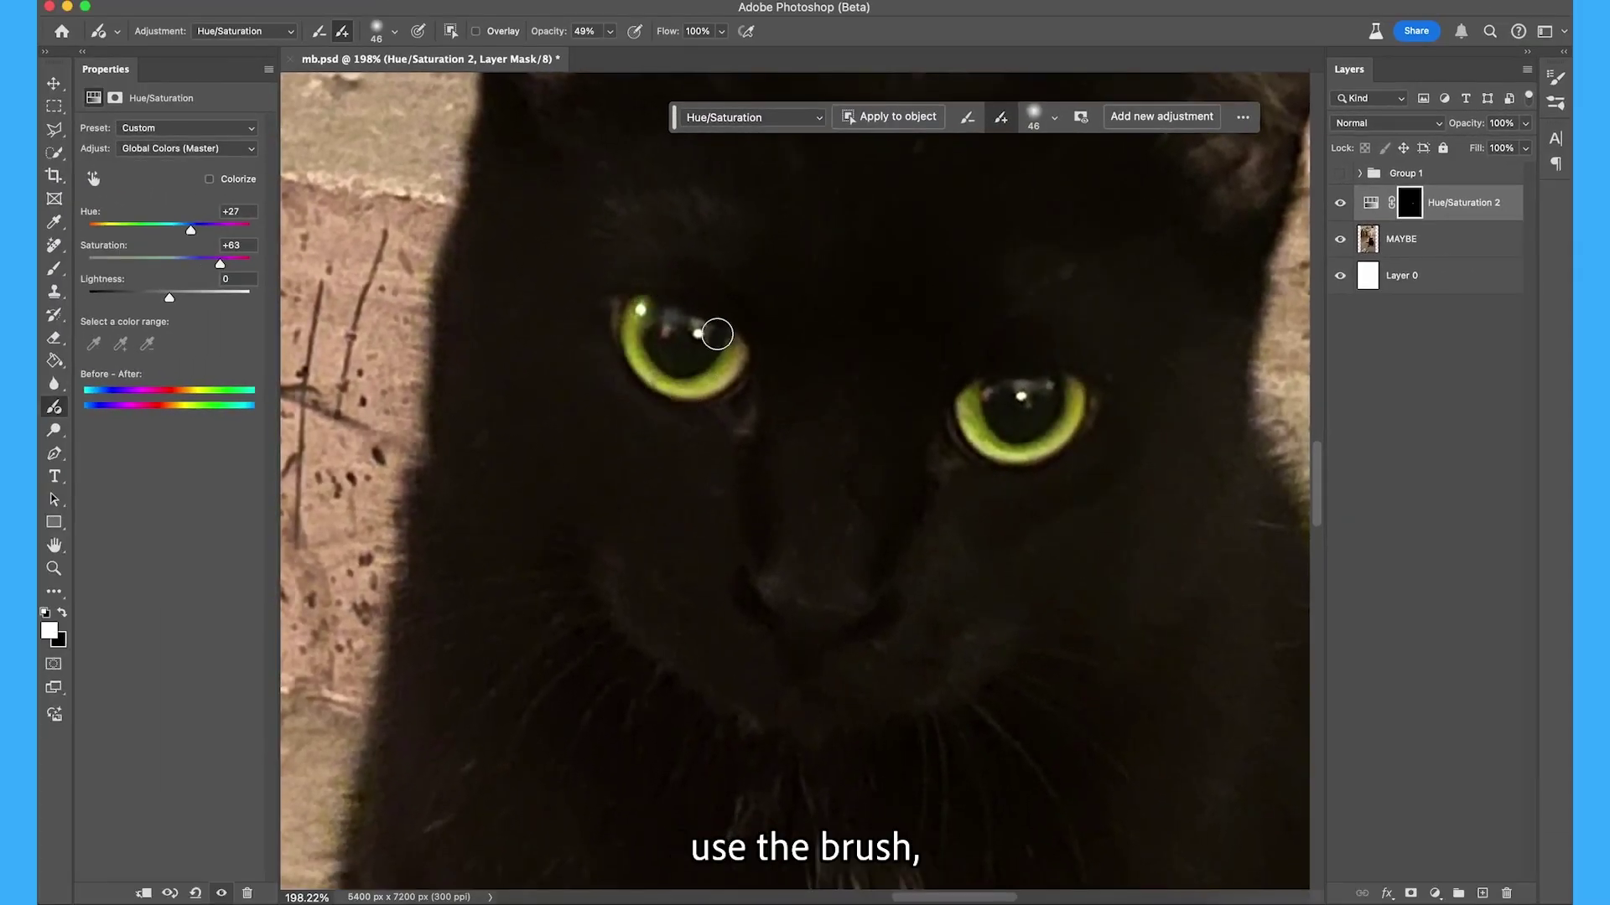
pyautogui.moveTo(175, 234)
pyautogui.mouseDown()
pyautogui.moveTo(278, 243)
pyautogui.moveTo(159, 244)
pyautogui.moveTo(201, 246)
pyautogui.mouseUp()
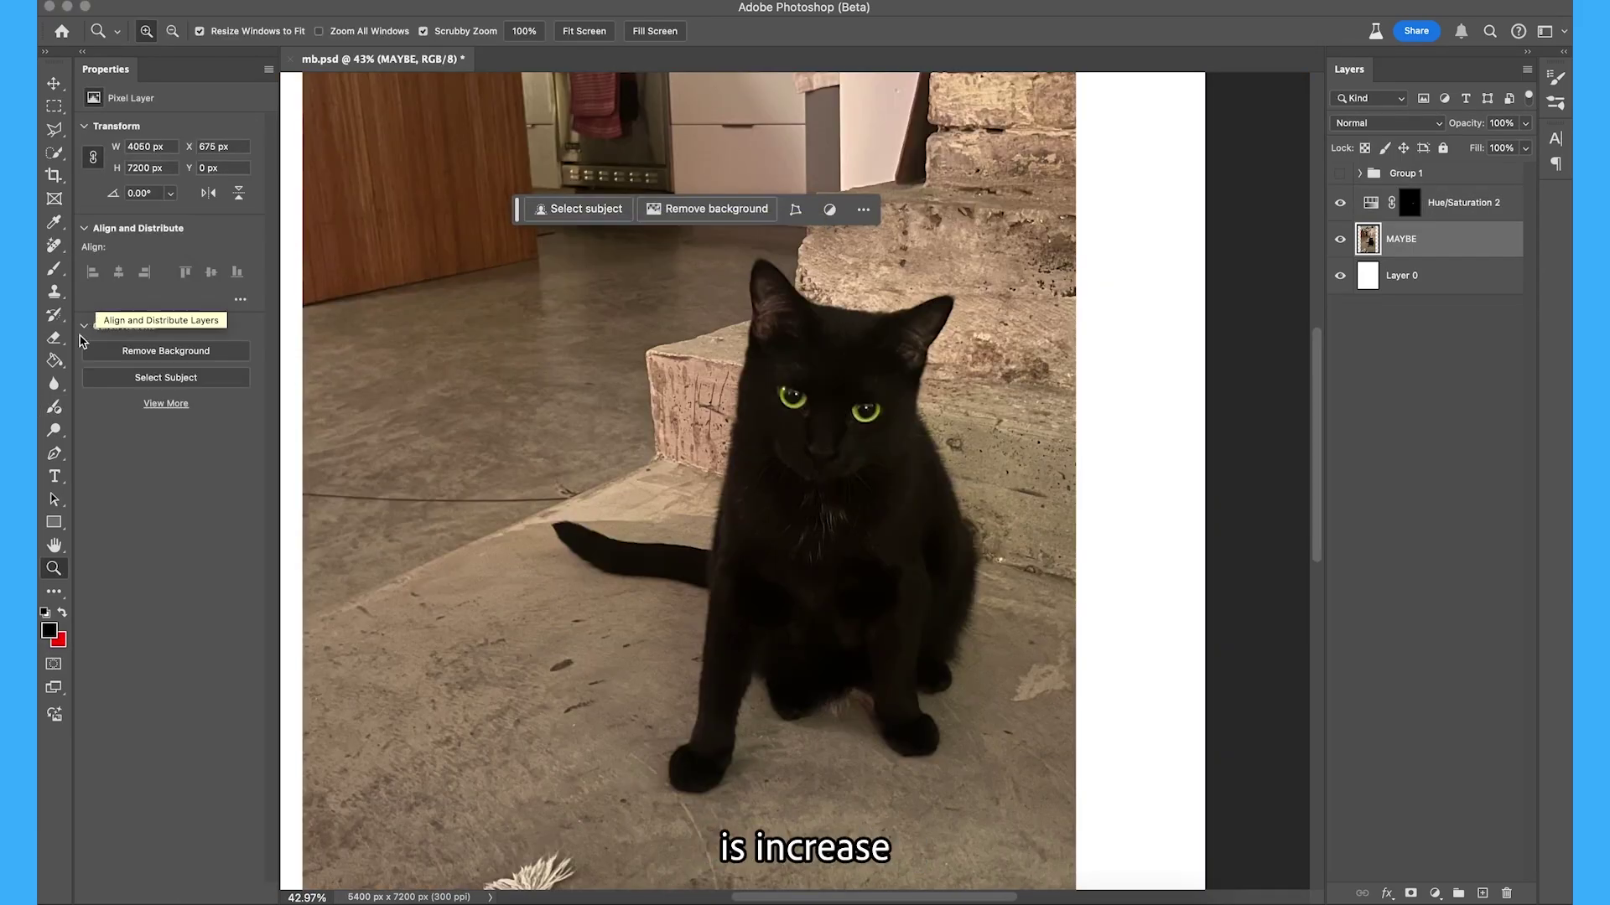
# - Apply a Brightness/Contrast adjustment to the whole cat object on the MAYBE layer and fine-tune its brightness and contrast
pyautogui.click(54, 406)
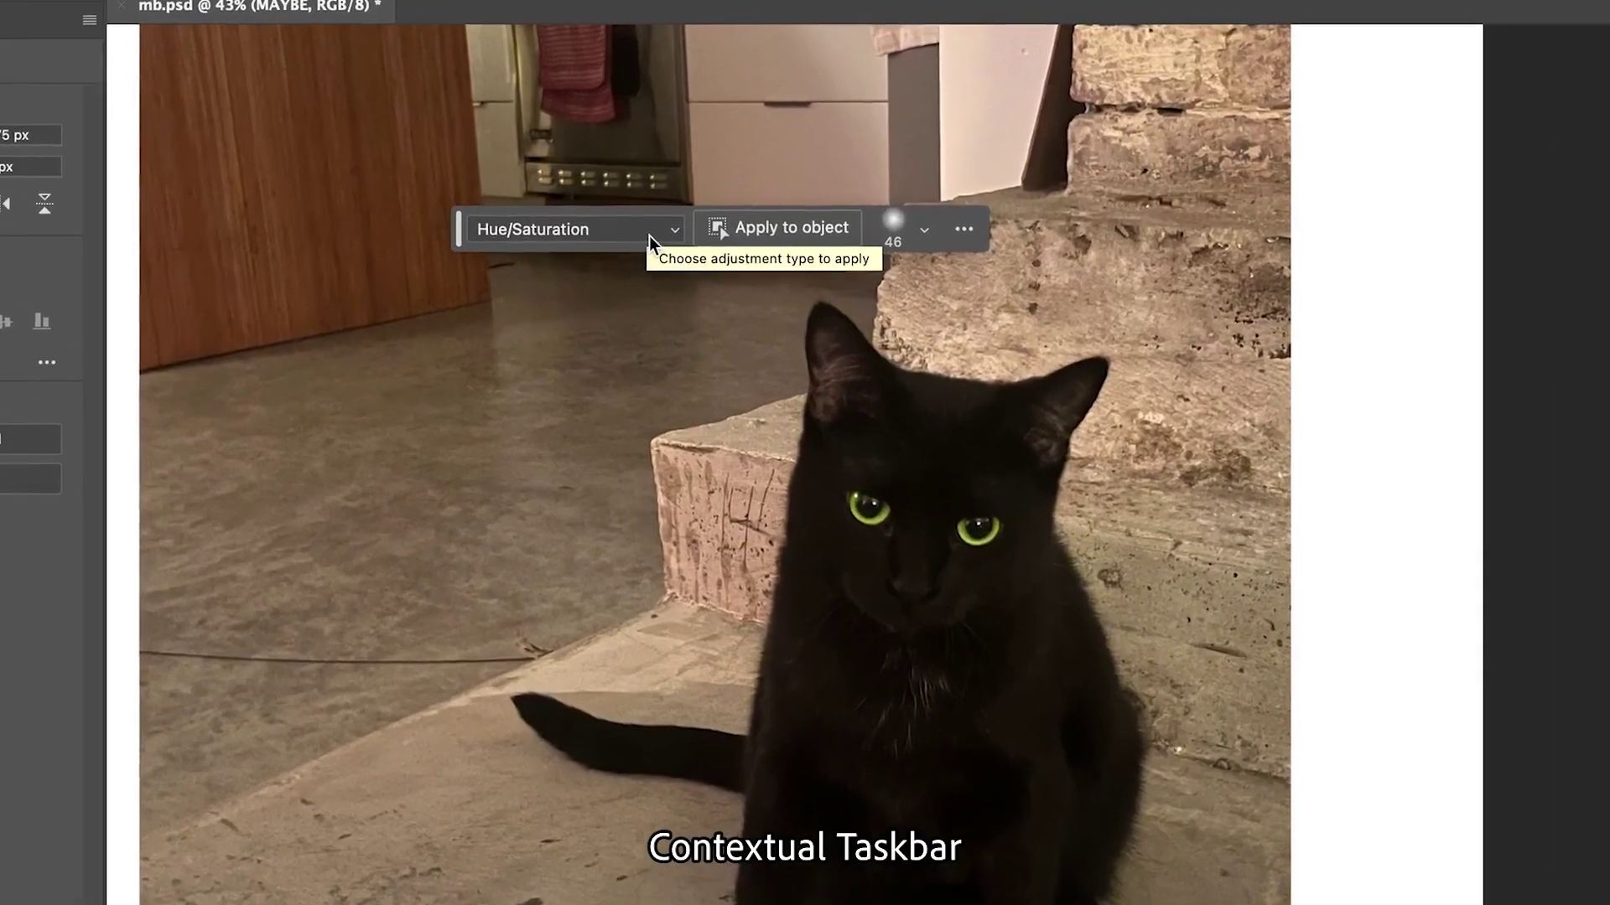
pyautogui.click(646, 211)
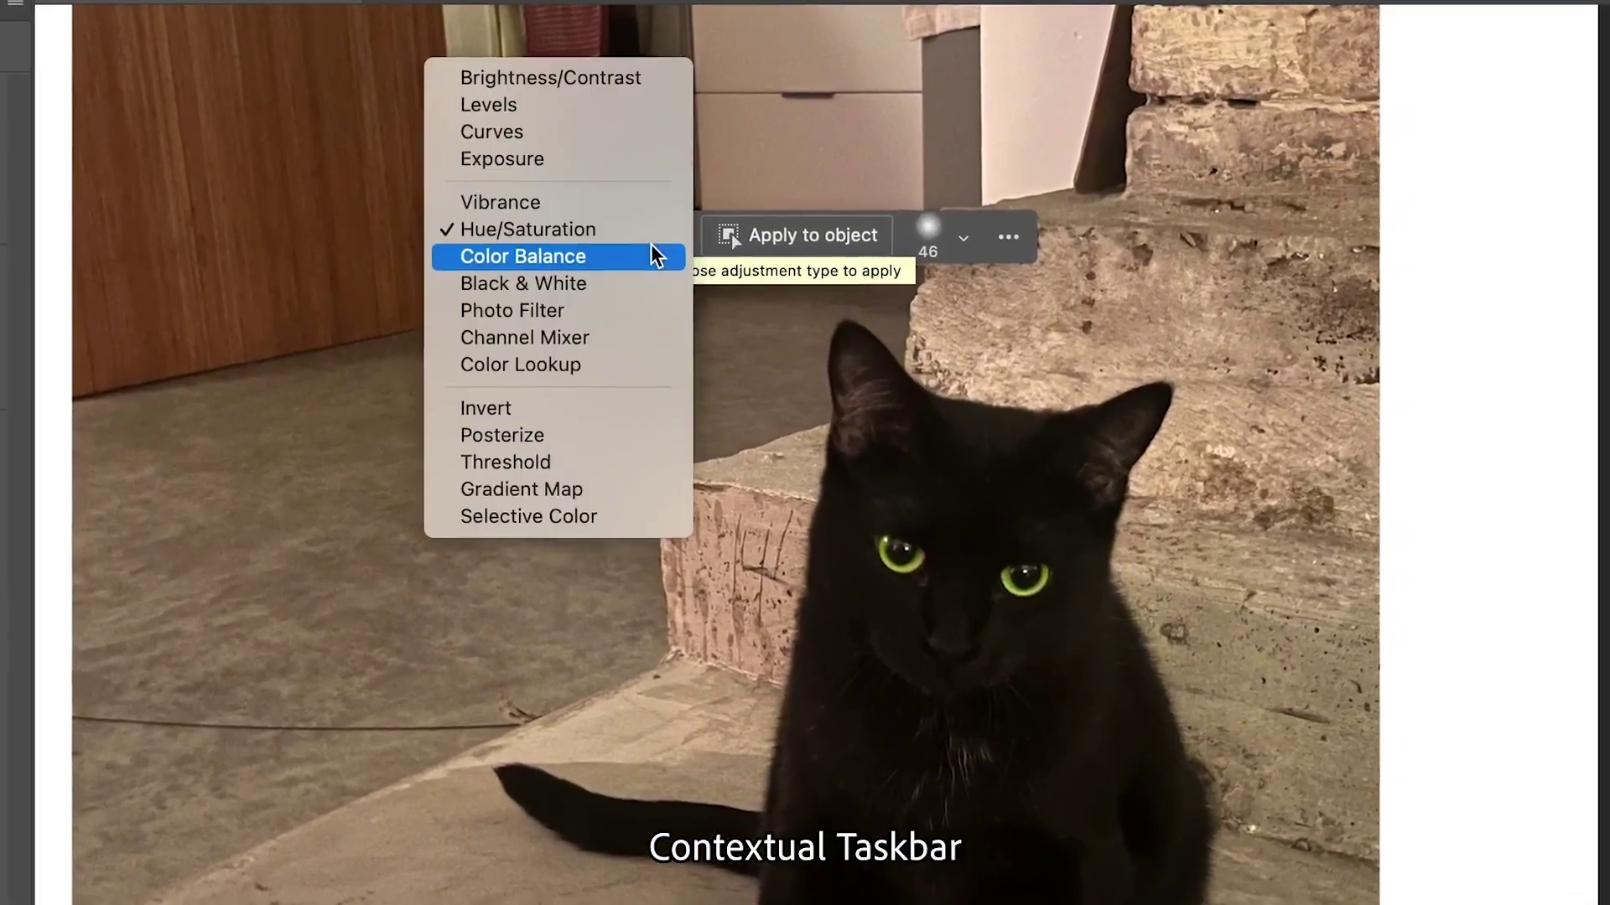
pyautogui.click(596, 78)
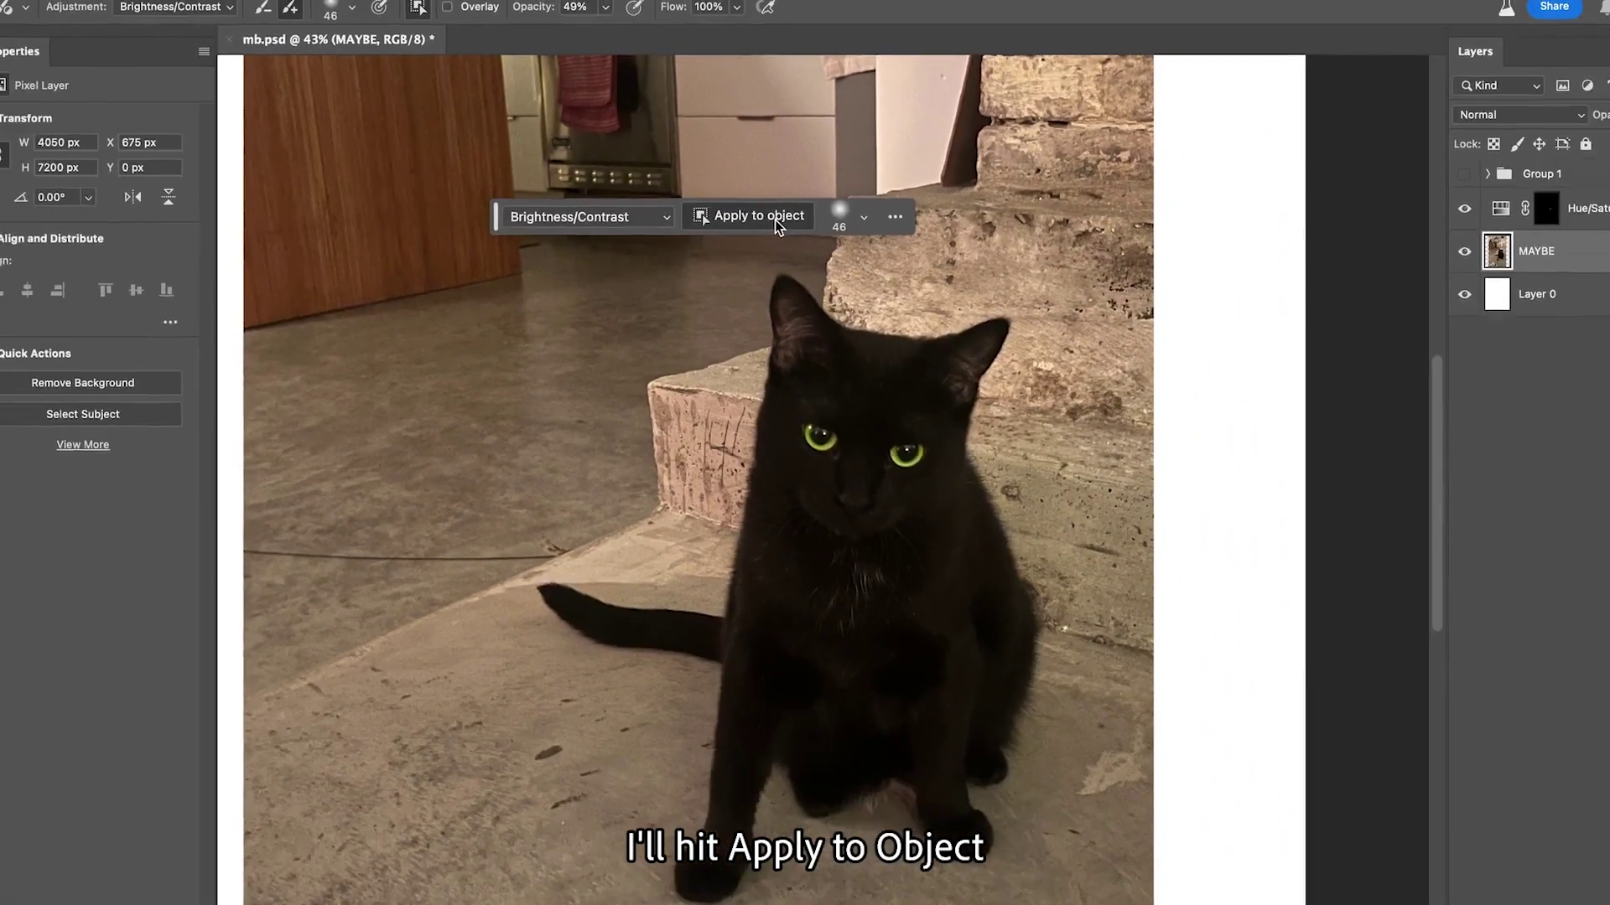
pyautogui.click(775, 219)
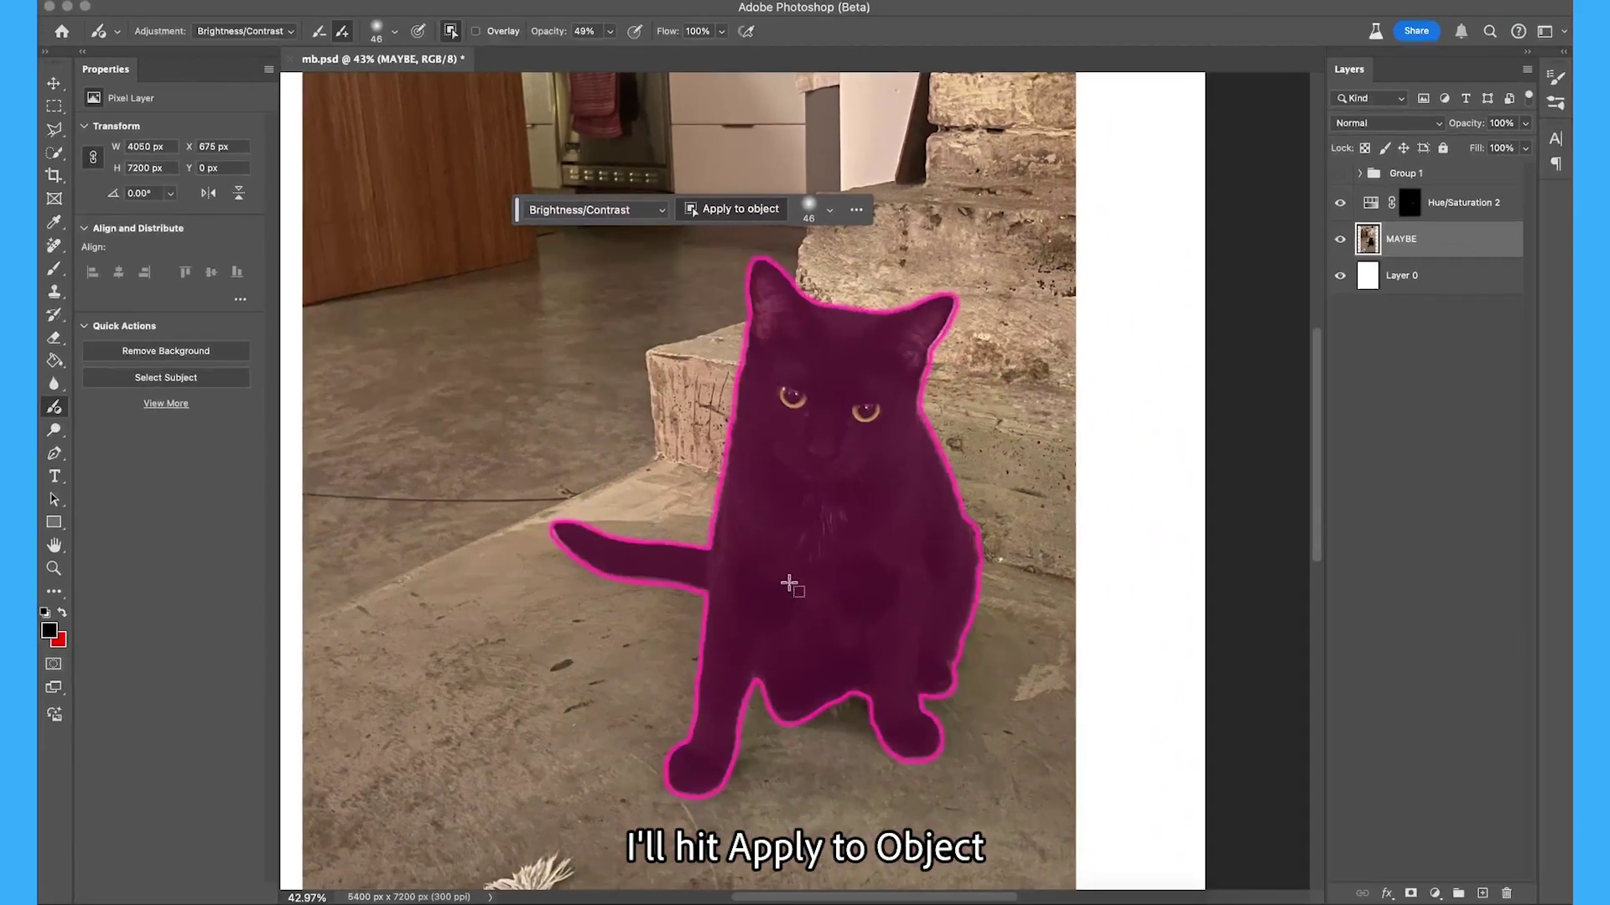
pyautogui.click(809, 655)
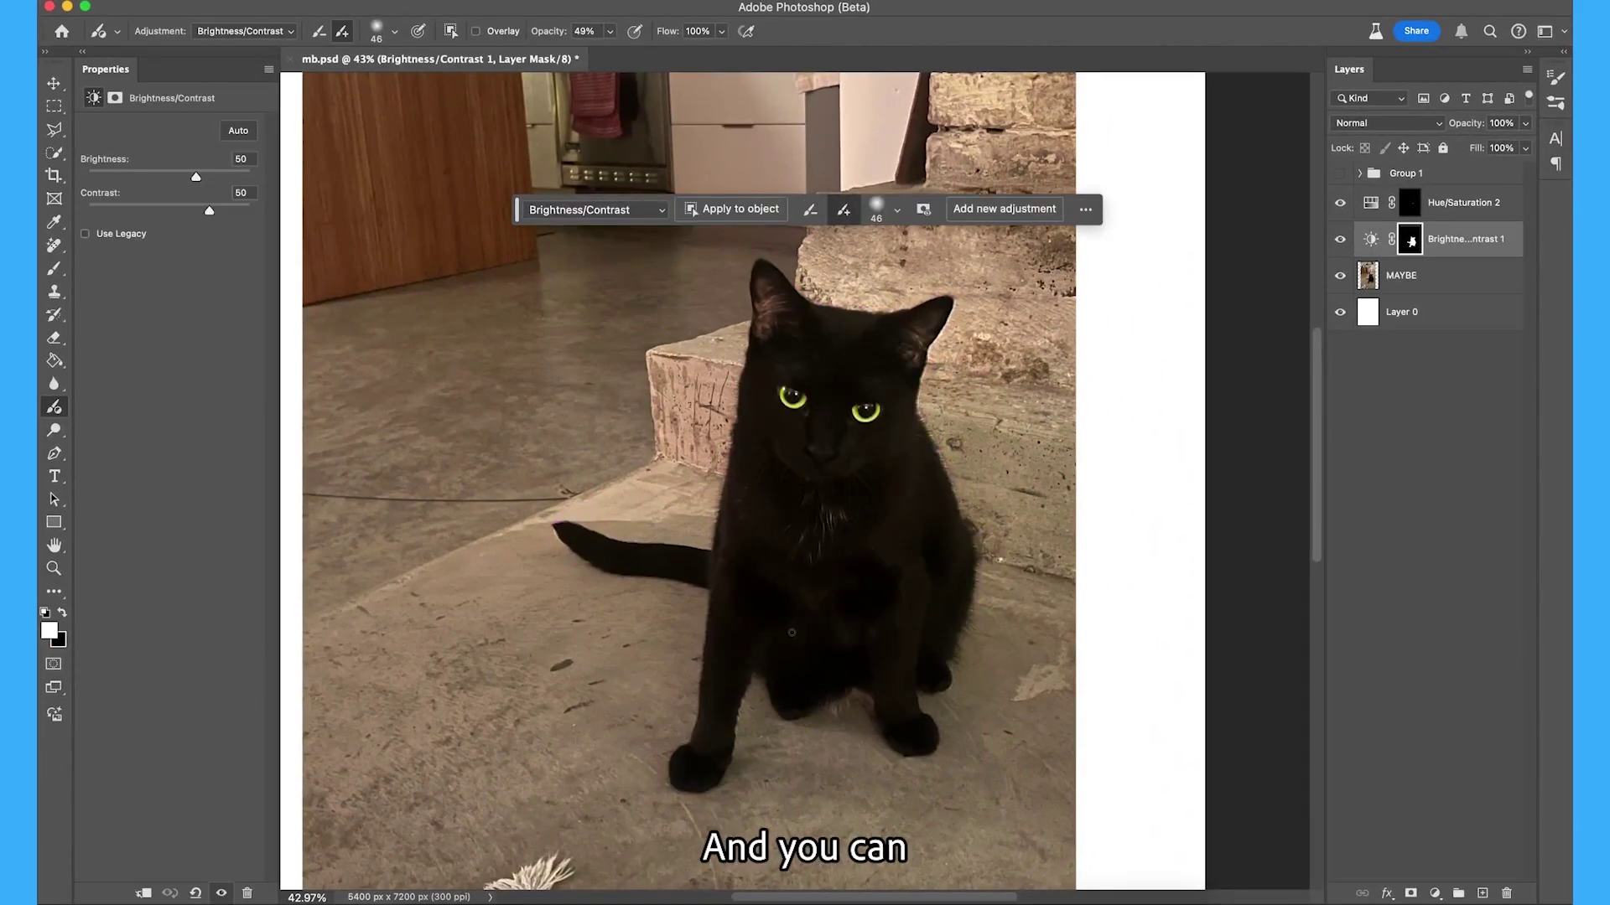
pyautogui.moveTo(195, 176); pyautogui.dragTo(203, 214)
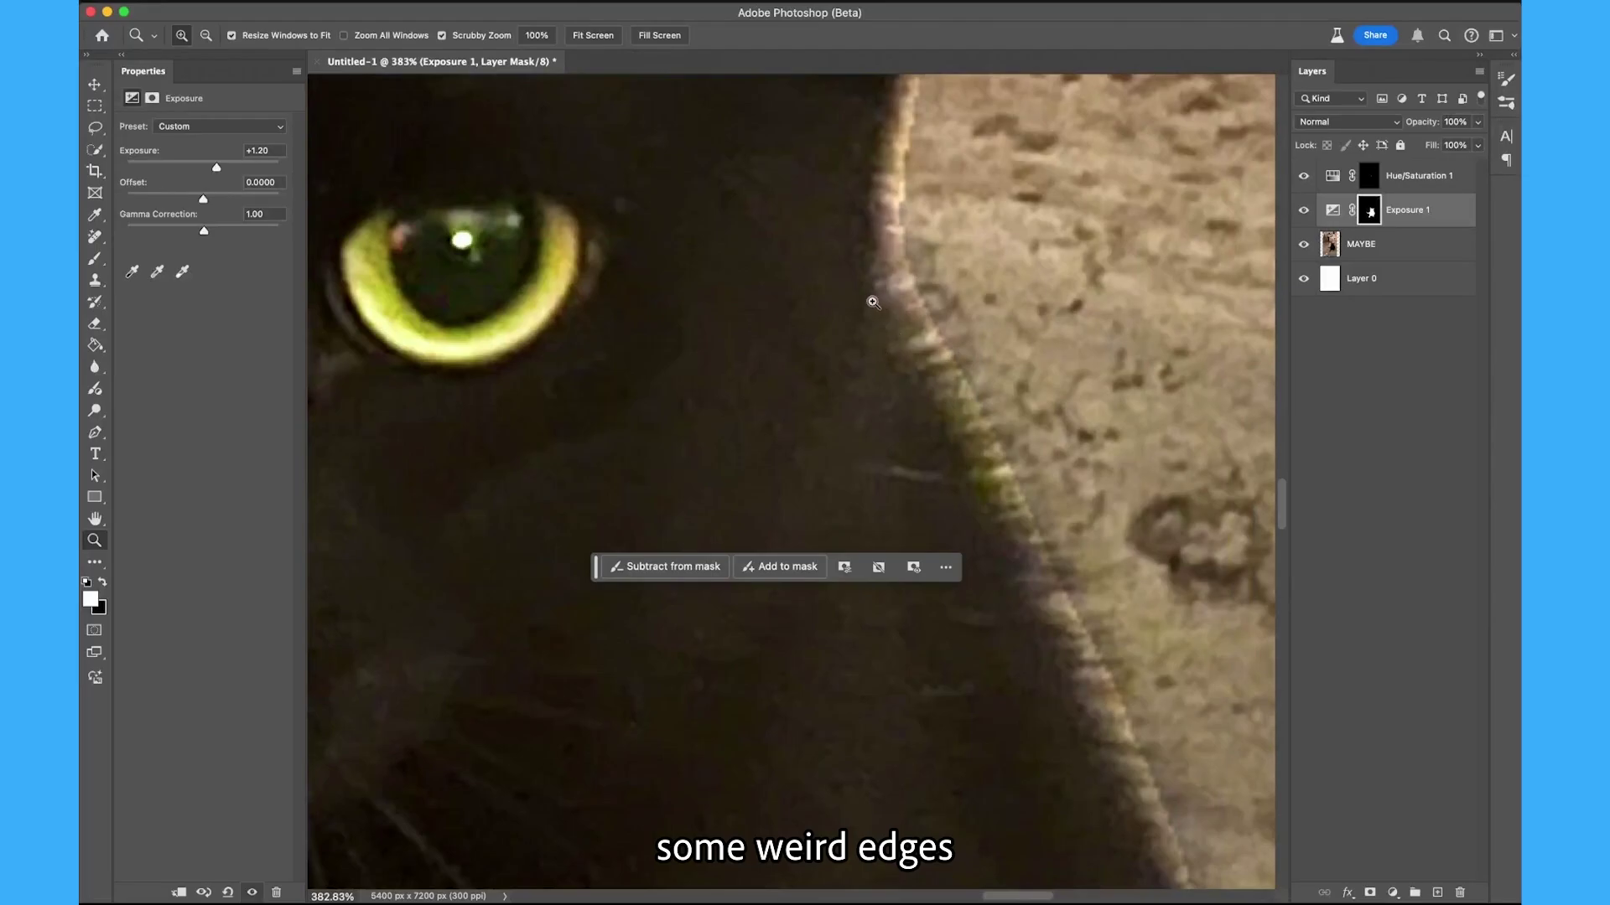
# - Prepare a 188 px subtracting Adjustment Brush for cleaning the Exposure mask along the cat's edges
pyautogui.moveTo(872, 302); pyautogui.dragTo(823, 311)
pyautogui.rightClick(823, 311)
pyautogui.click(827, 319)
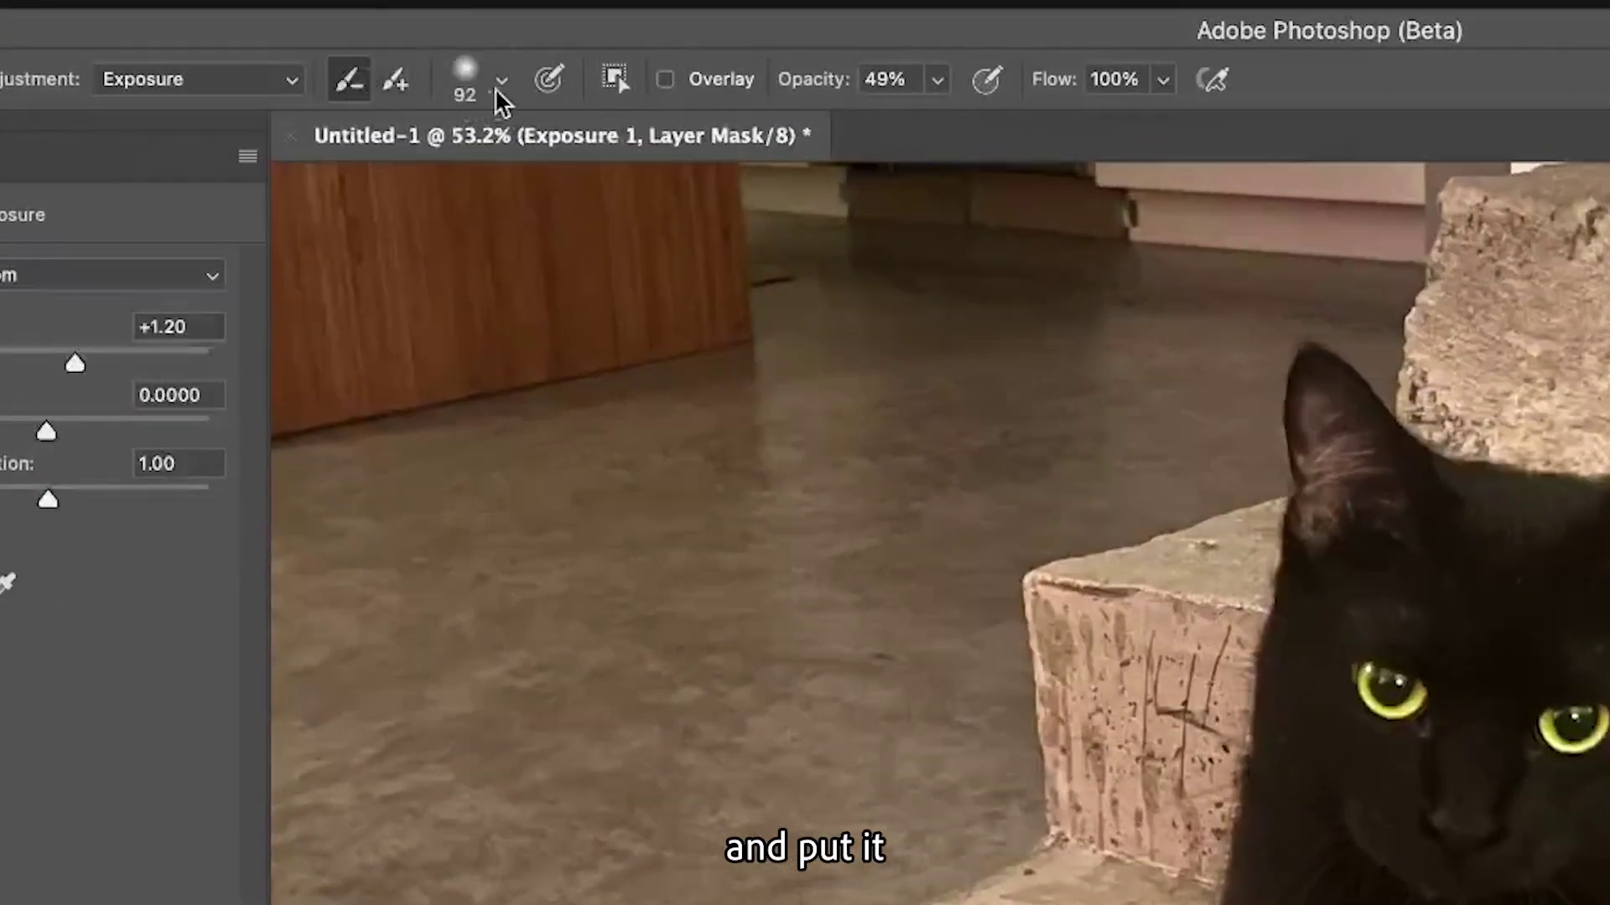
pyautogui.click(500, 81)
pyautogui.moveTo(503, 176); pyautogui.dragTo(561, 186)
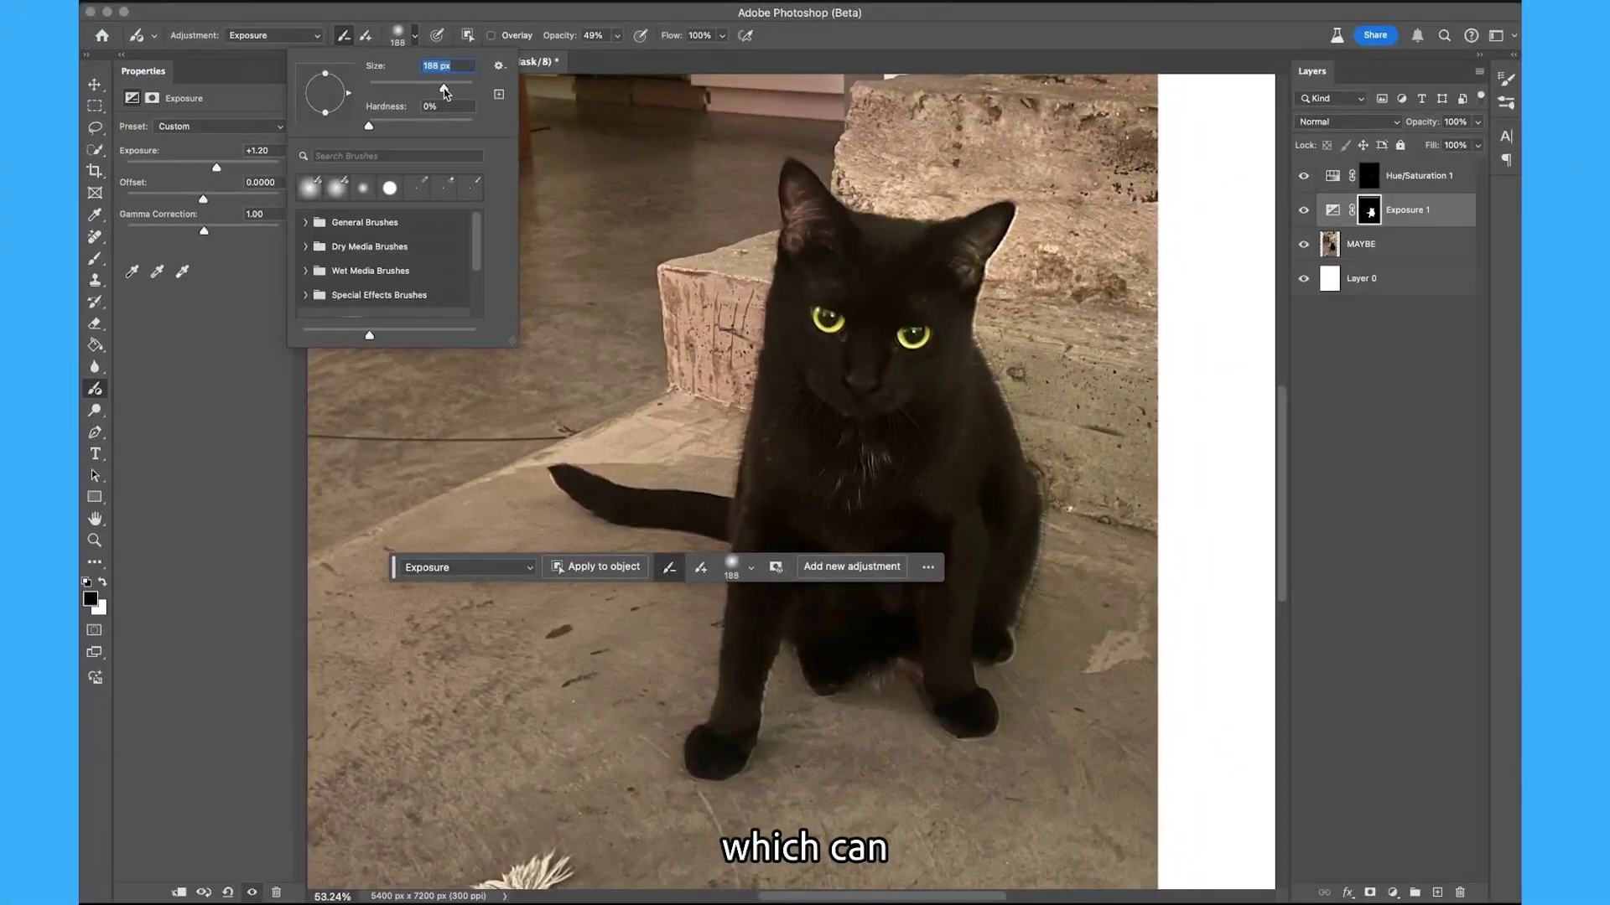
pyautogui.click(94, 540)
pyautogui.moveTo(994, 389); pyautogui.dragTo(1058, 389)
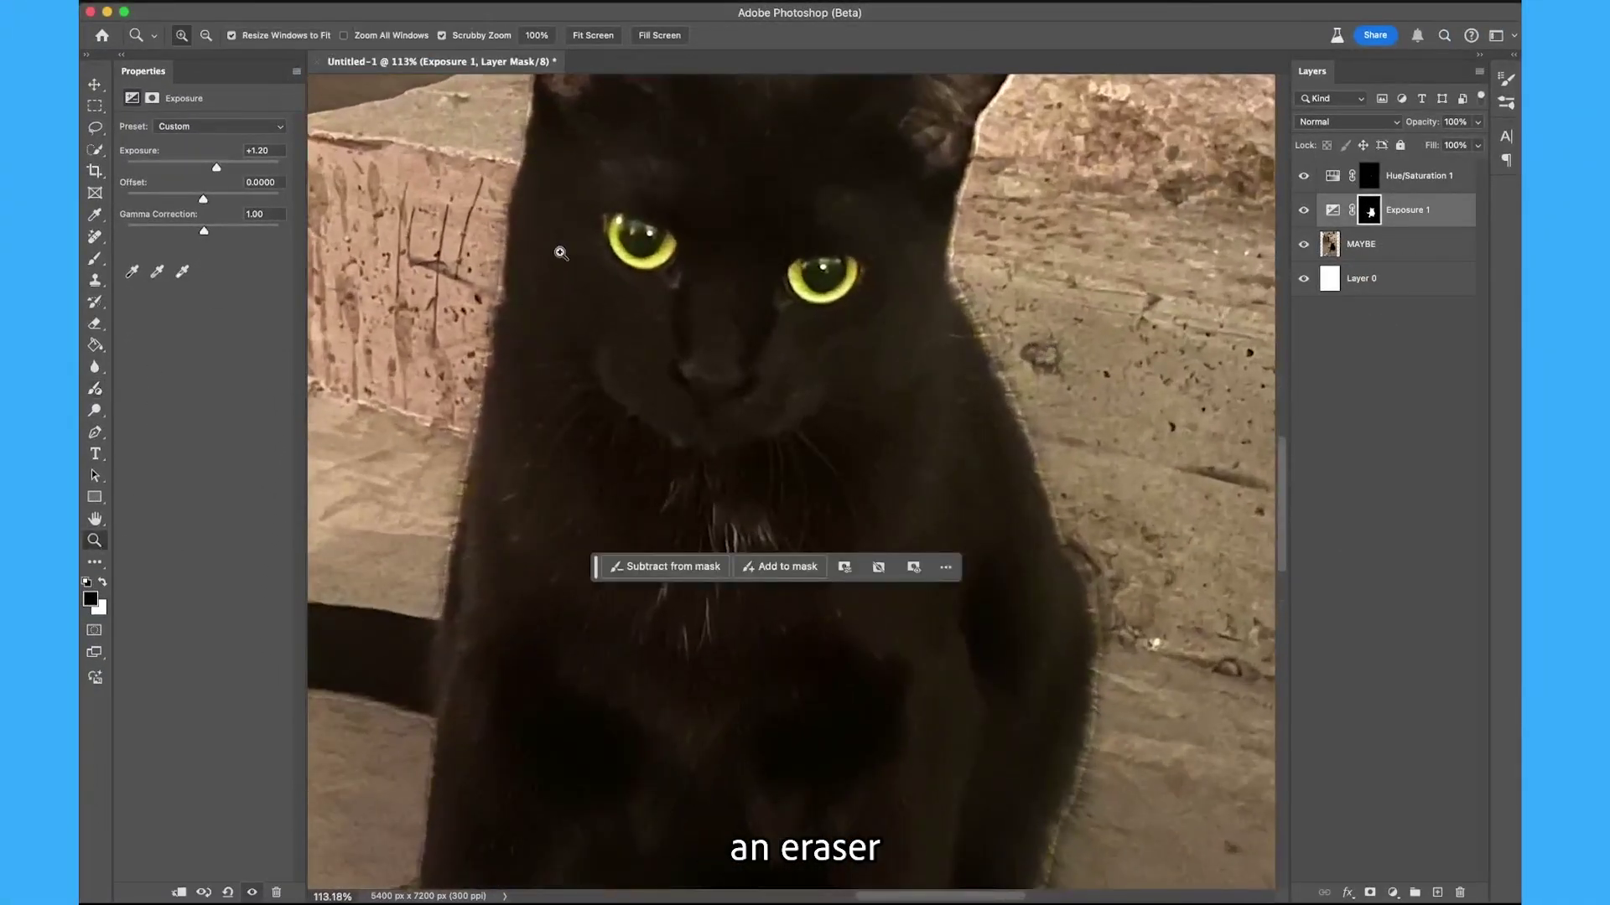
pyautogui.scroll(1, 561, 251)
pyautogui.click(98, 389)
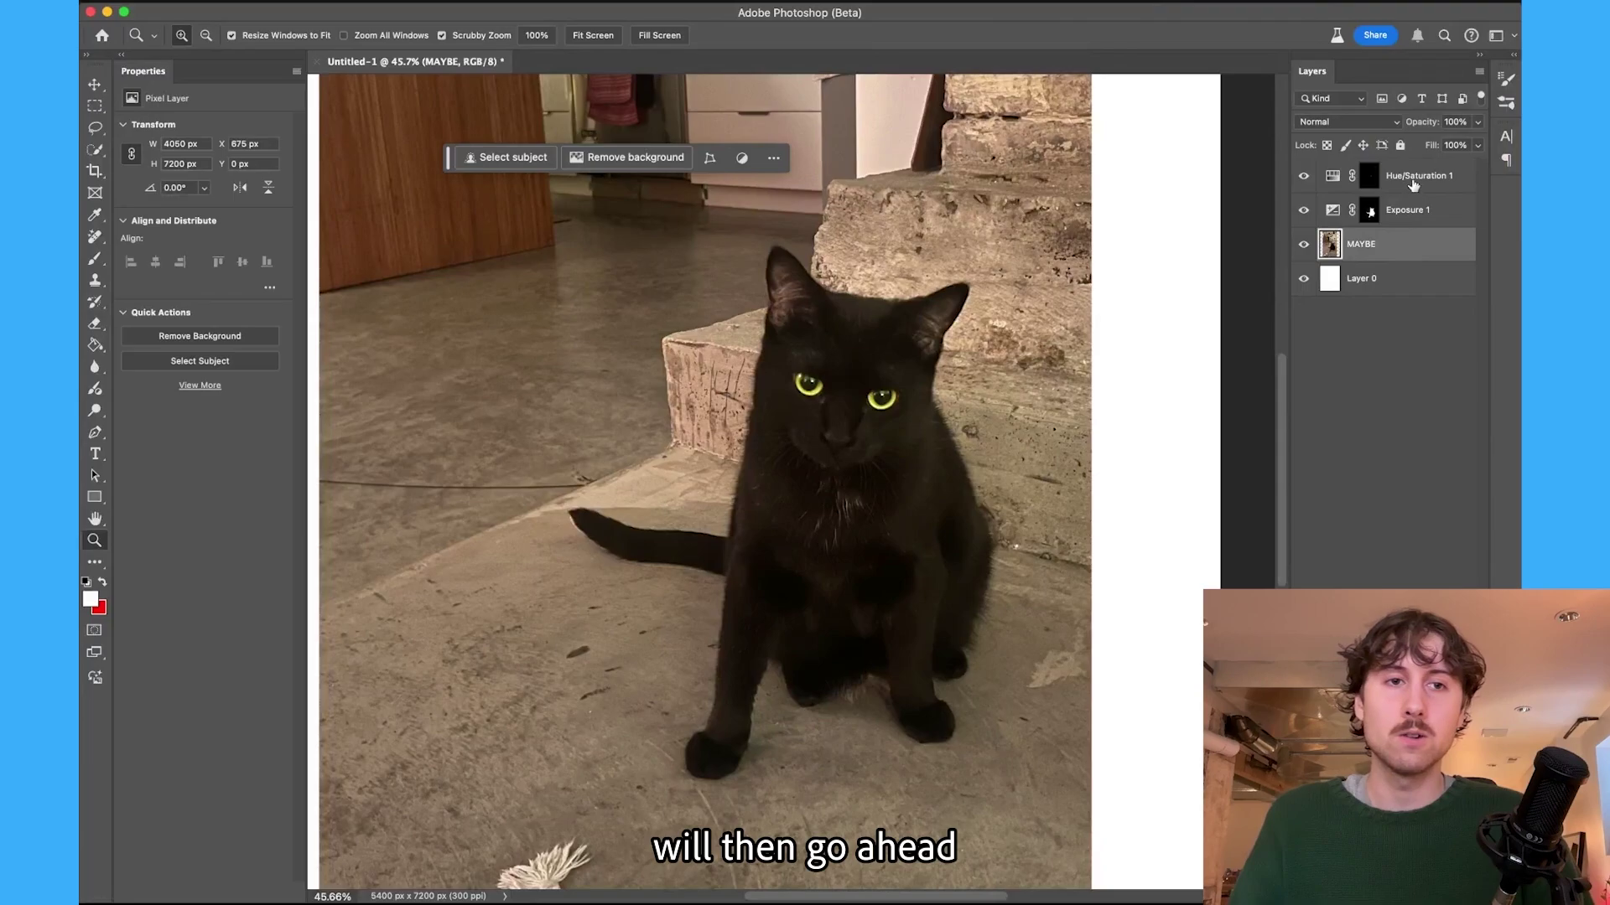
# - Stamp the visible layers into a new composite layer on top and hide every layer below it
pyautogui.keyDown('shift'); pyautogui.click(1414, 186); pyautogui.keyUp('shift')
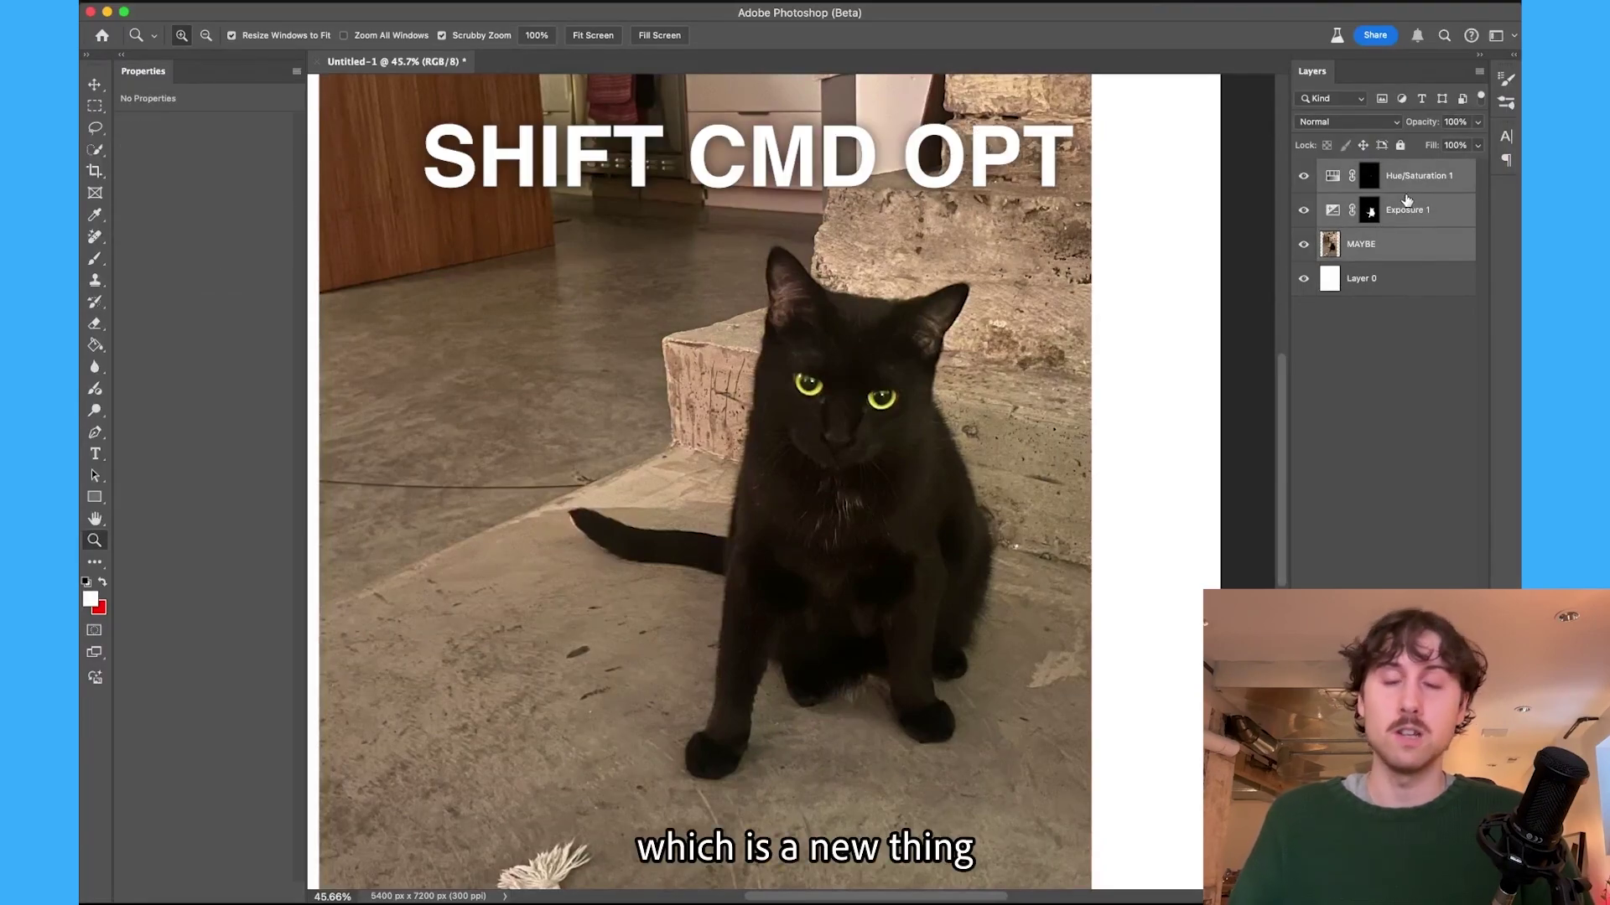
pyautogui.press('shift+super+alt+e')
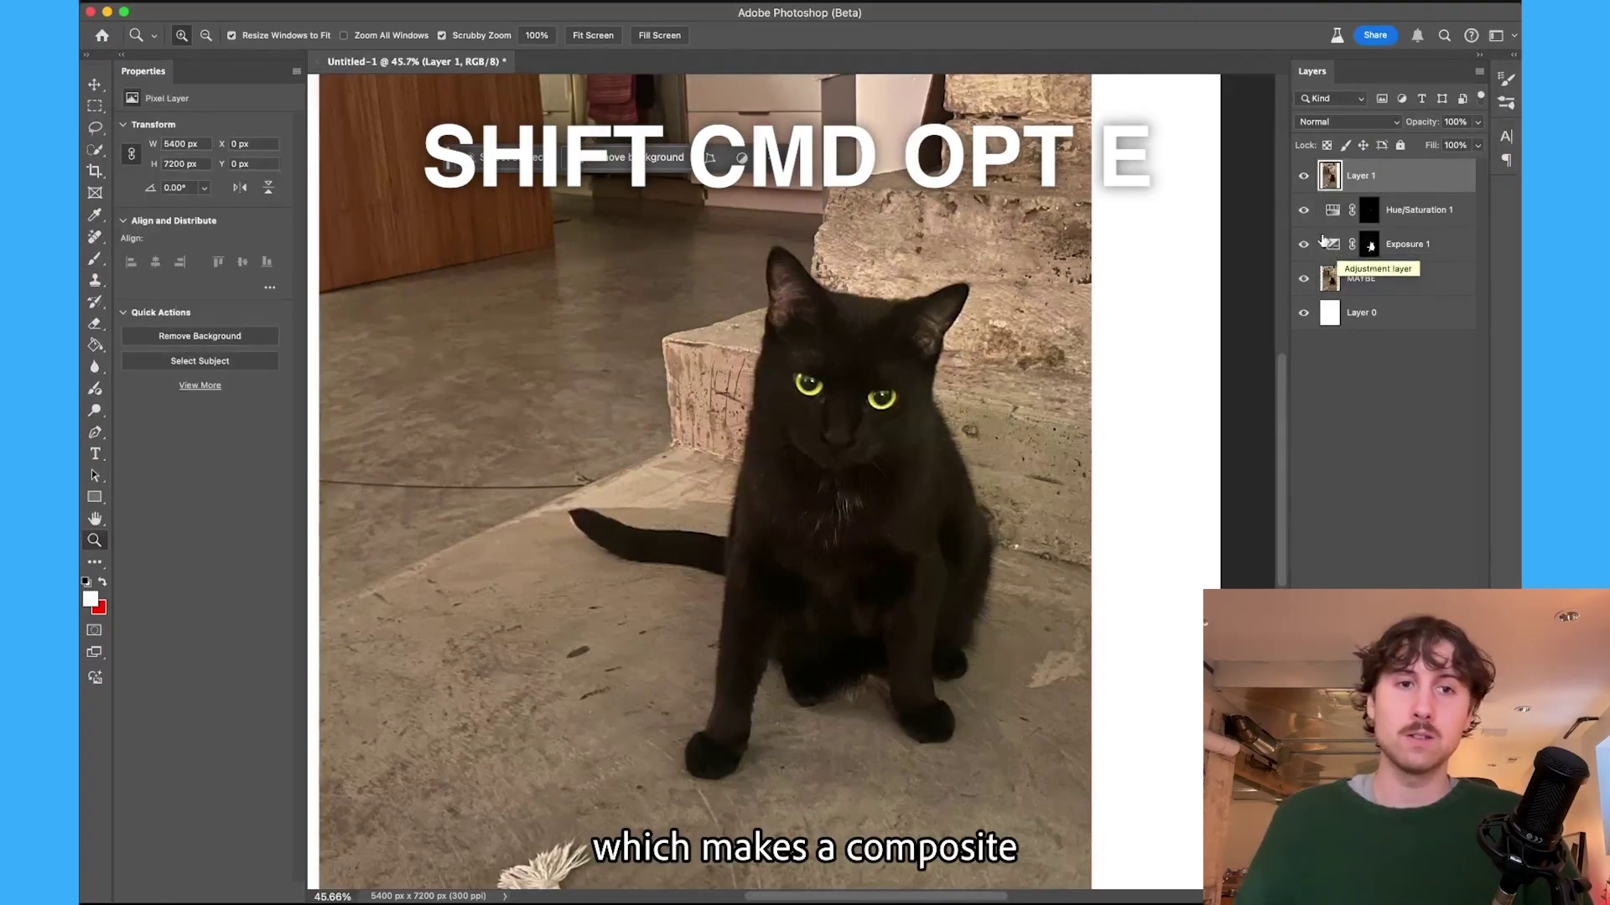
pyautogui.keyDown('alt'); pyautogui.click(1302, 211); pyautogui.keyUp('alt')
pyautogui.keyDown('alt'); pyautogui.click(1303, 175); pyautogui.keyUp('alt')
pyautogui.rightClick(750, 449)
pyautogui.click(776, 459)
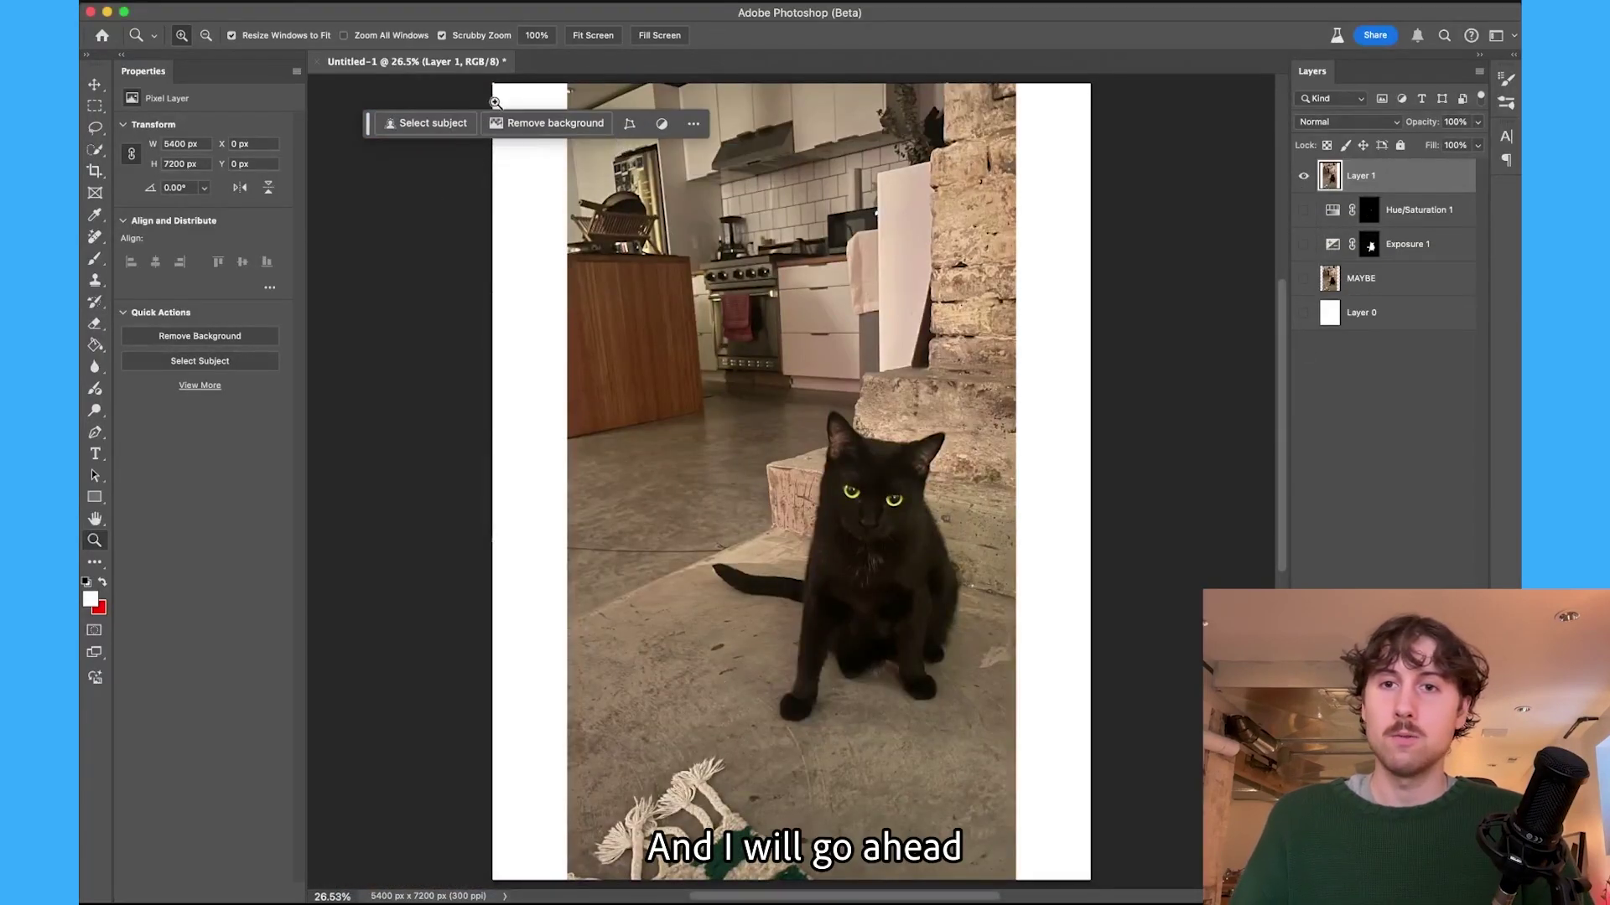
# - Select the cat with Select Subject, copy it to a new layer and hide the composite layer
pyautogui.moveTo(368, 123); pyautogui.dragTo(663, 353)
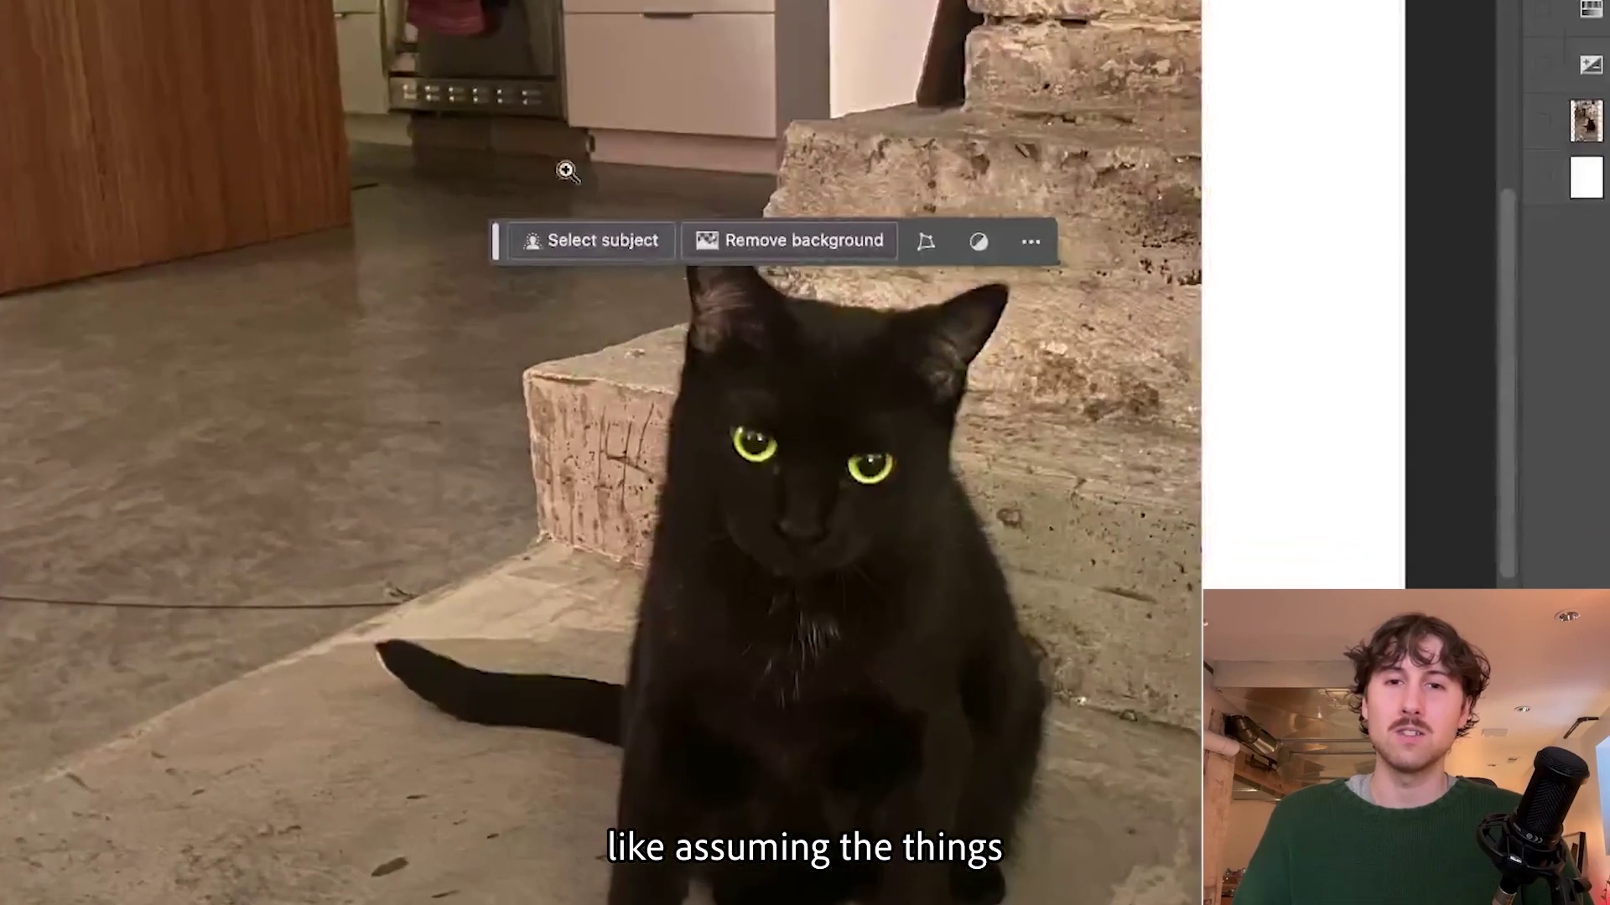
pyautogui.moveTo(495, 241); pyautogui.dragTo(515, 120)
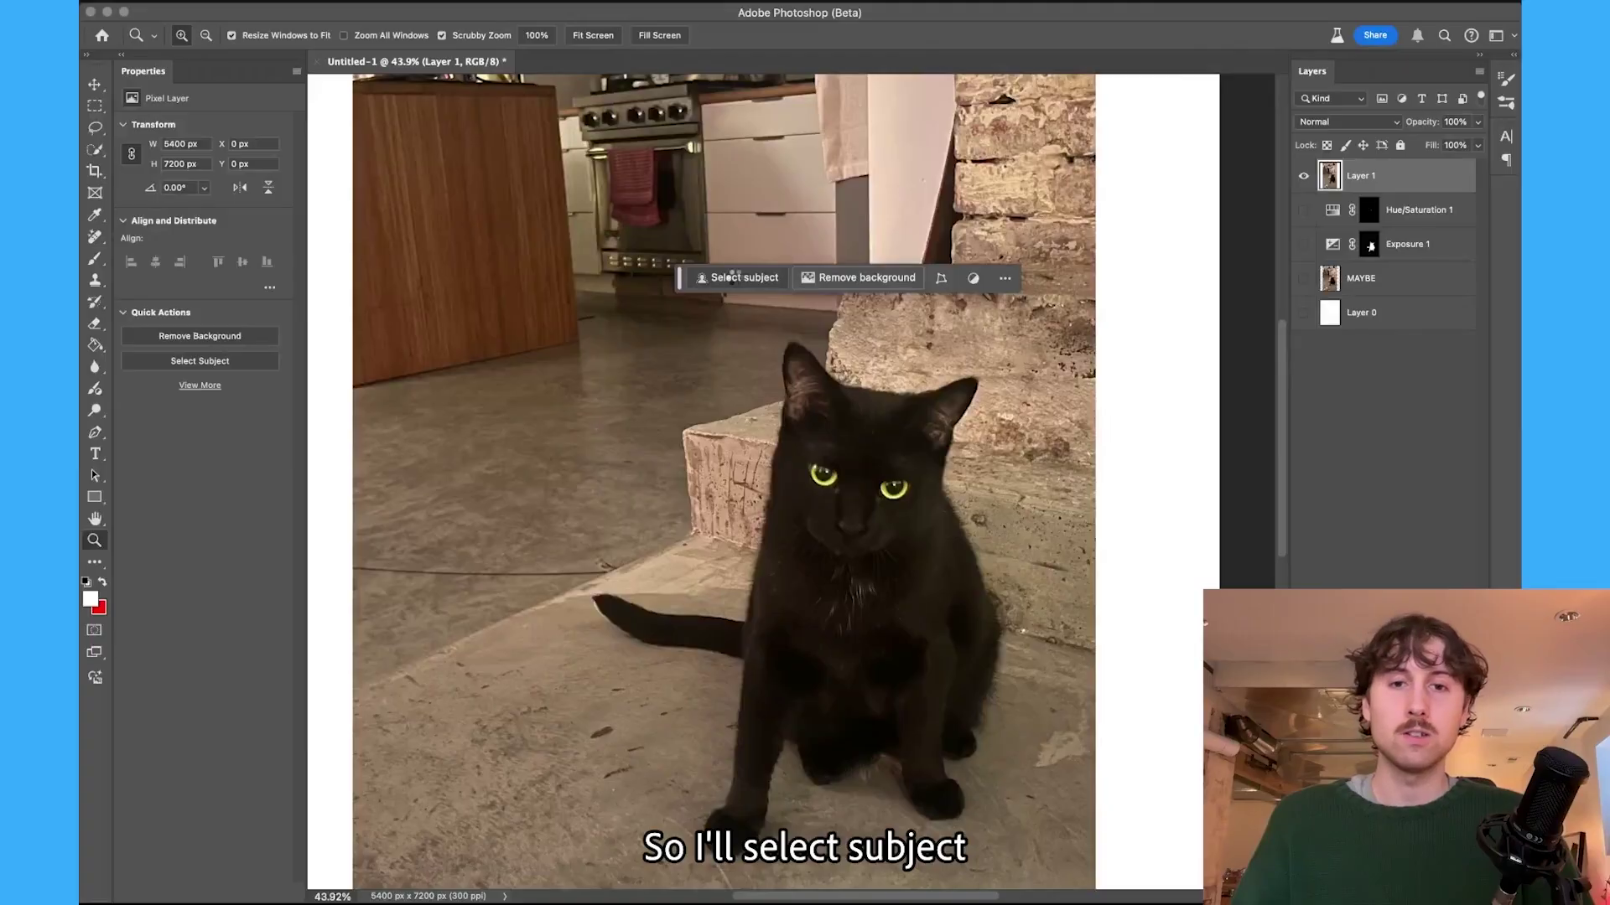
pyautogui.click(738, 278)
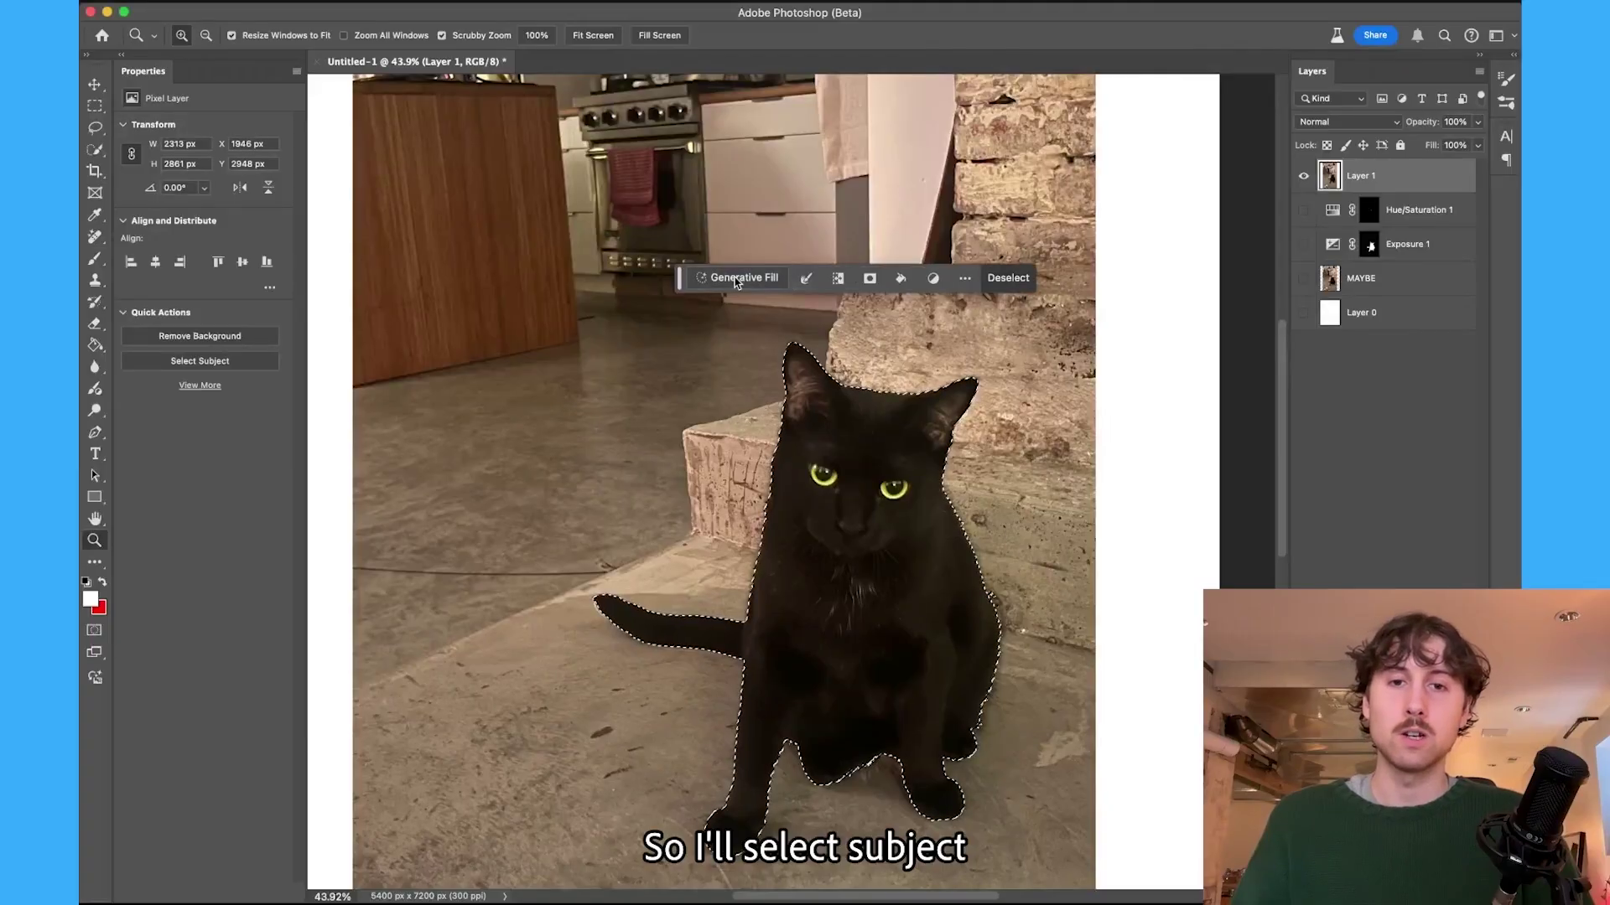
pyautogui.click(1303, 209)
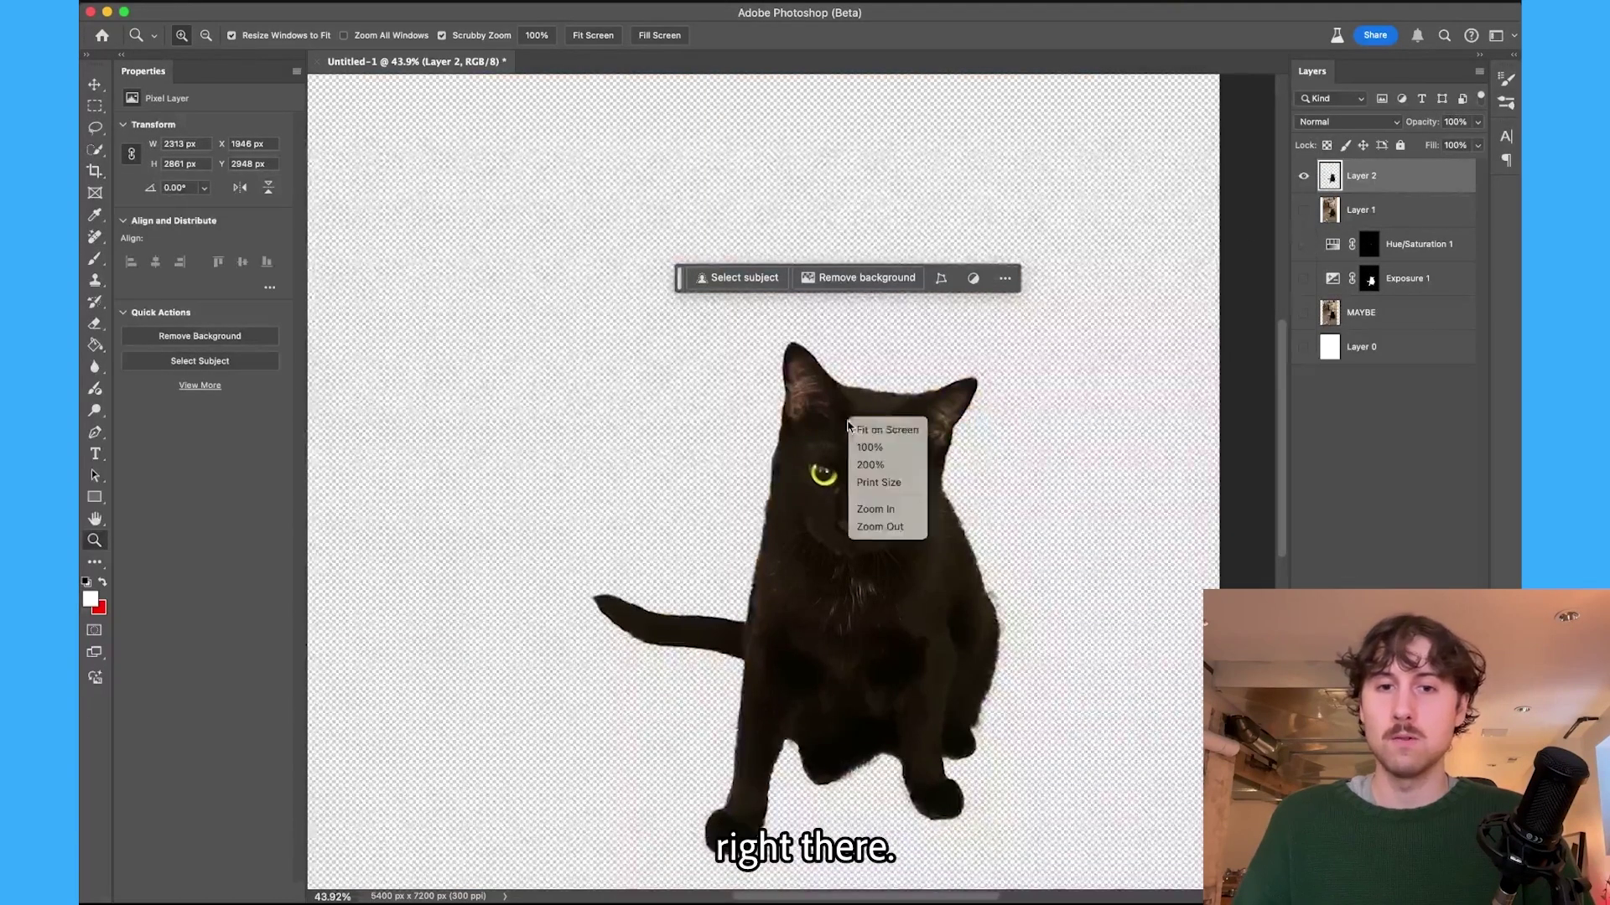
# - Move the isolated cat down and to the right on the canvas
pyautogui.rightClick(813, 431)
pyautogui.click(882, 430)
pyautogui.press('v')
pyautogui.moveTo(805, 382); pyautogui.dragTo(972, 658)
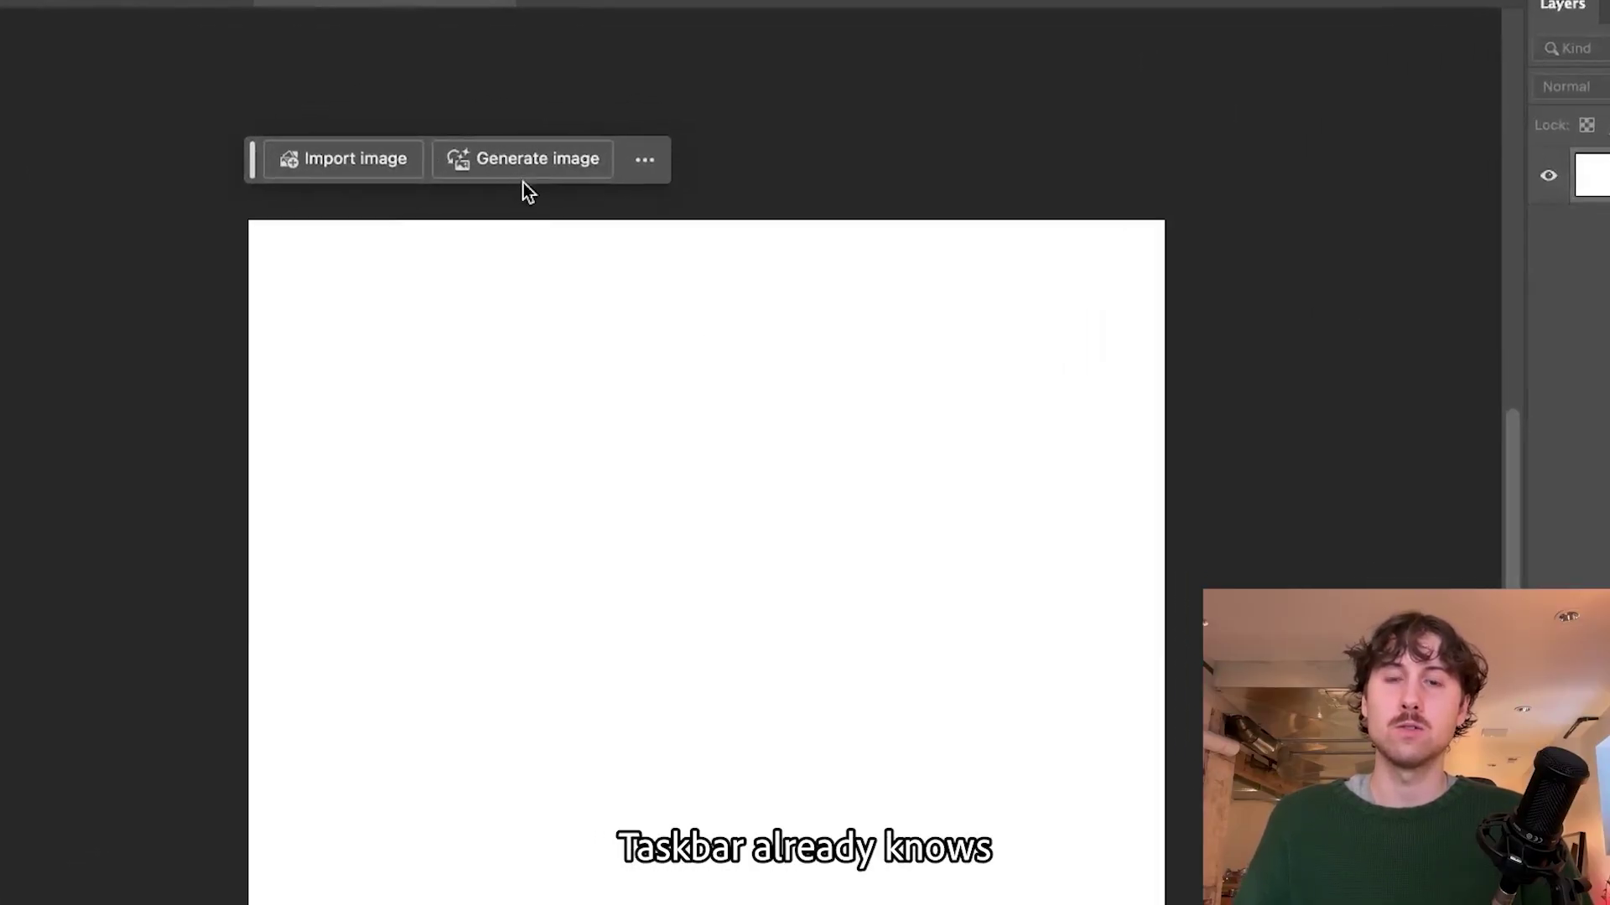
# - Generate an image with content type Photo from the prompt "window looking out to beautiful landscape of flowers and trees and mountains and sun"
pyautogui.click(537, 168)
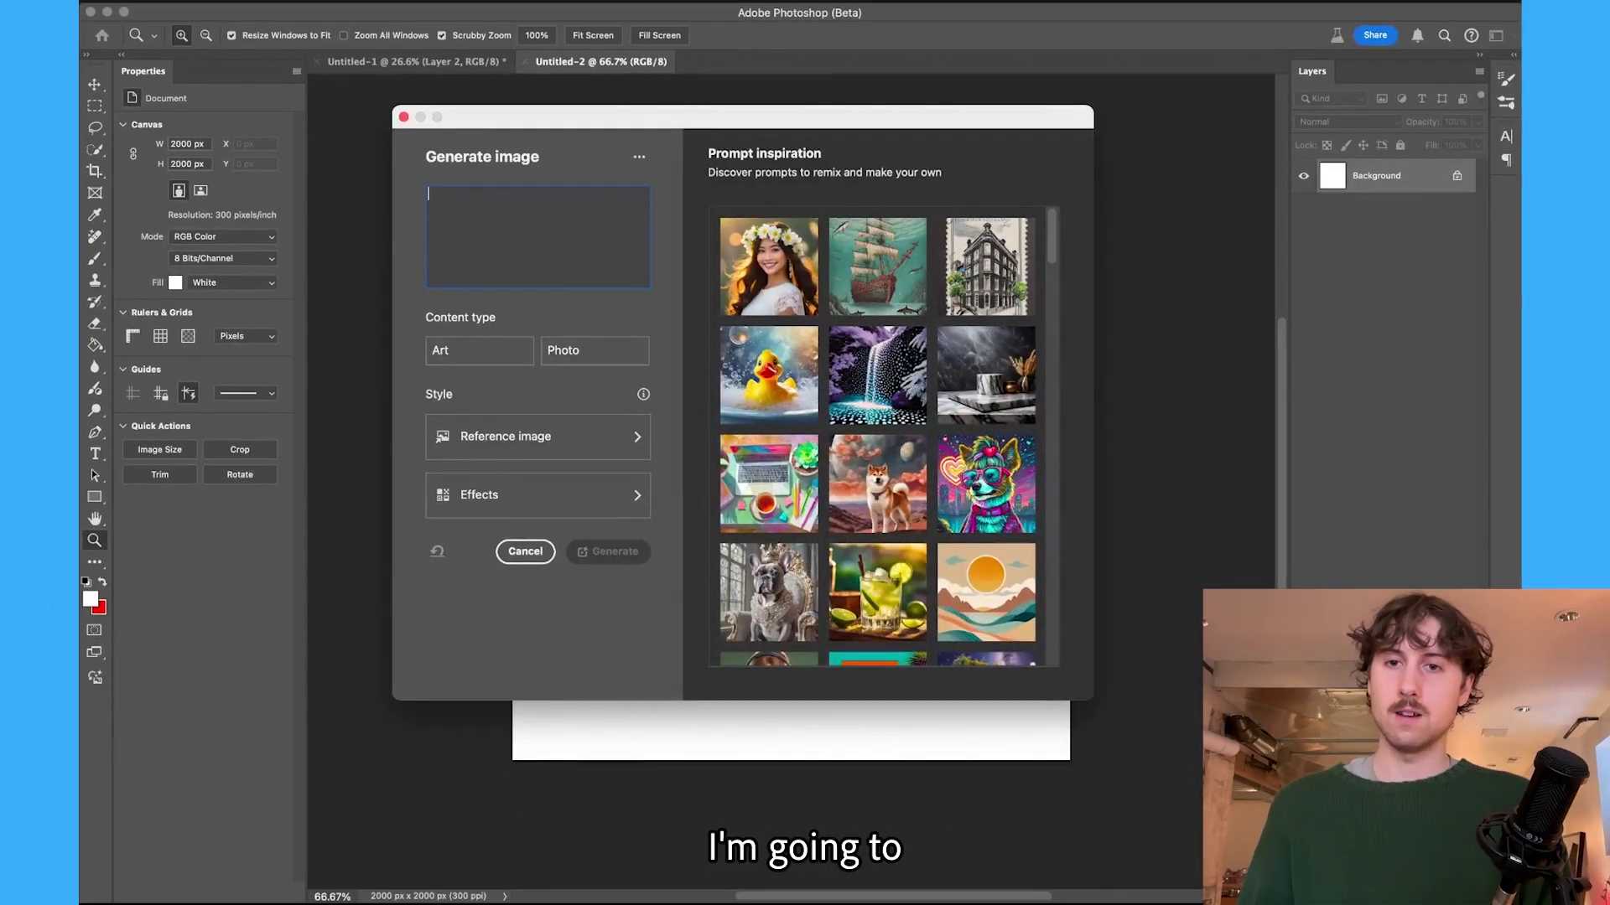
pyautogui.write('window')
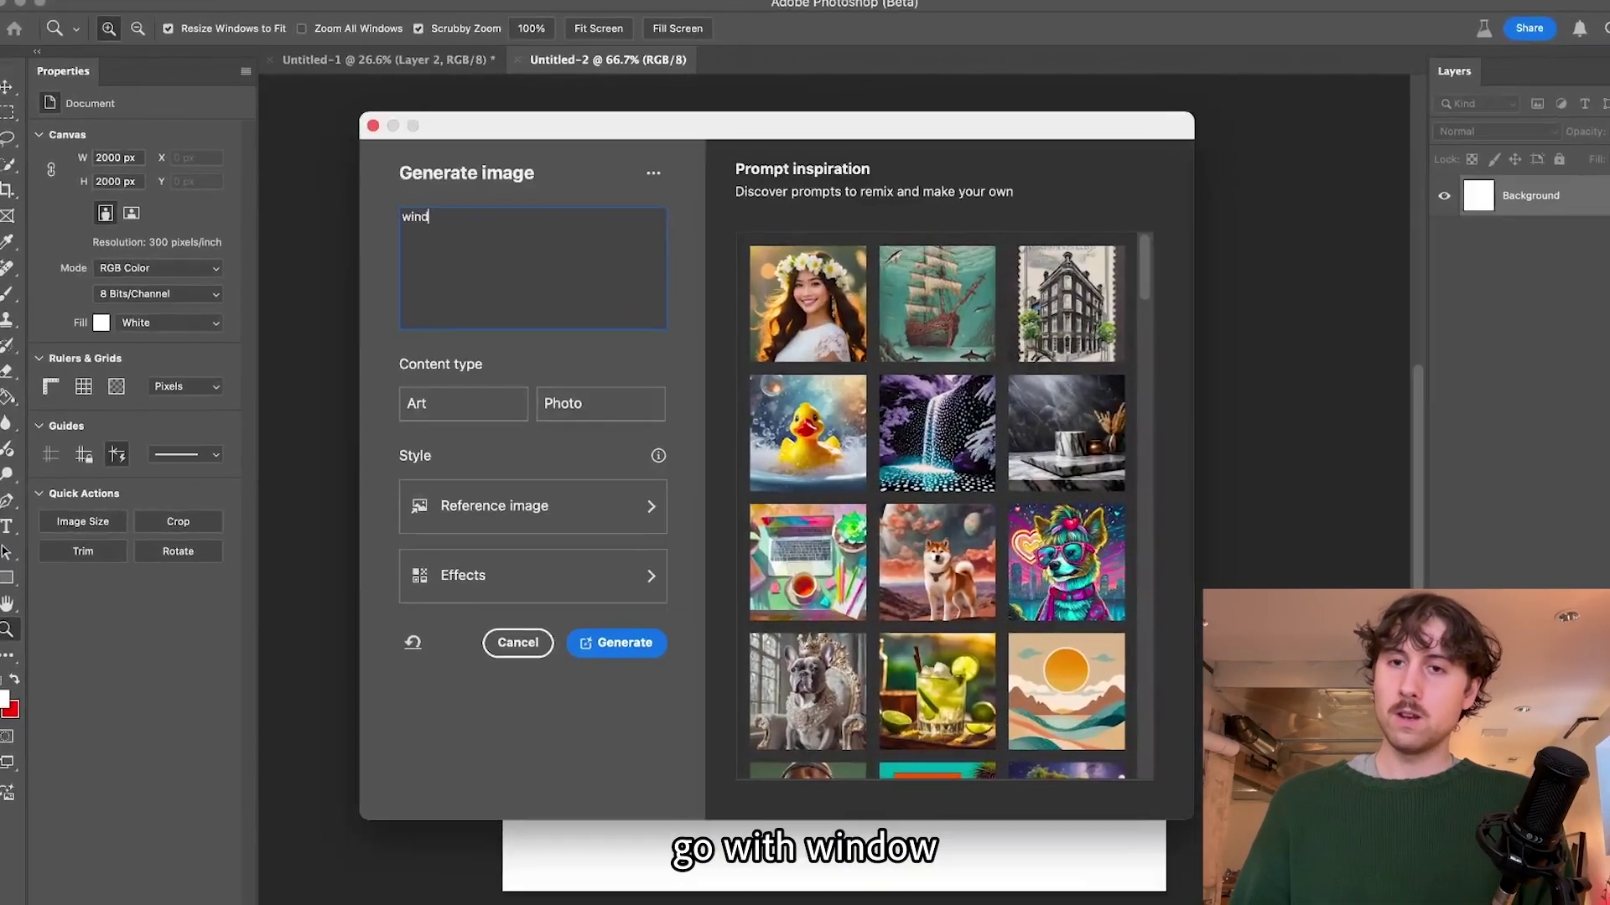
pyautogui.write(' look')
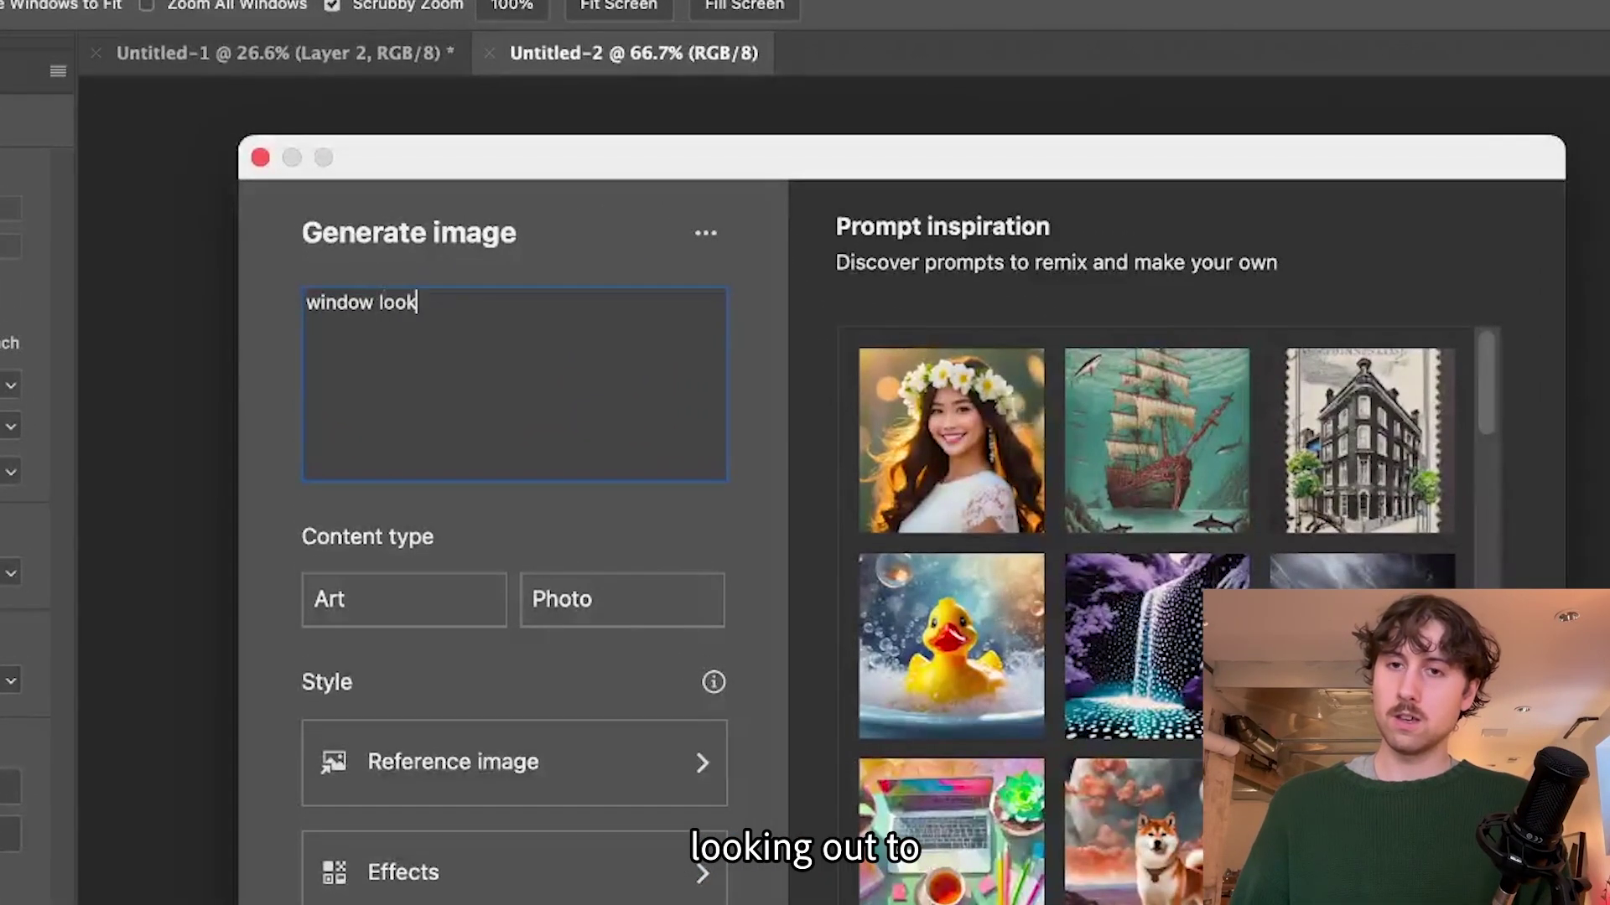
pyautogui.write('ing out to bea')
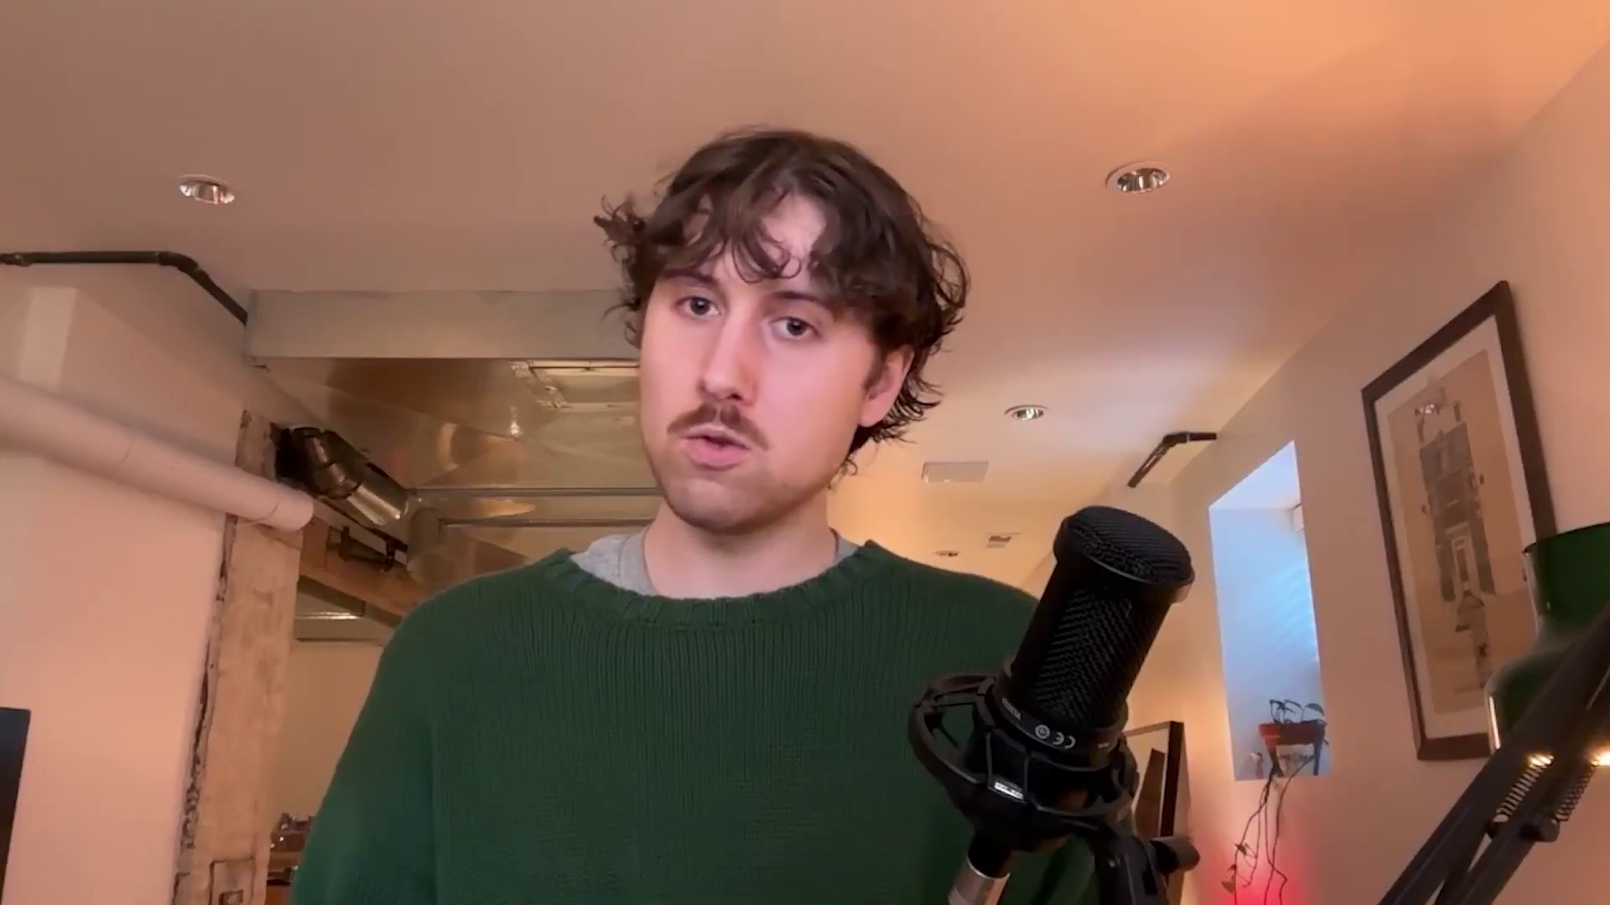
pyautogui.write('ut')
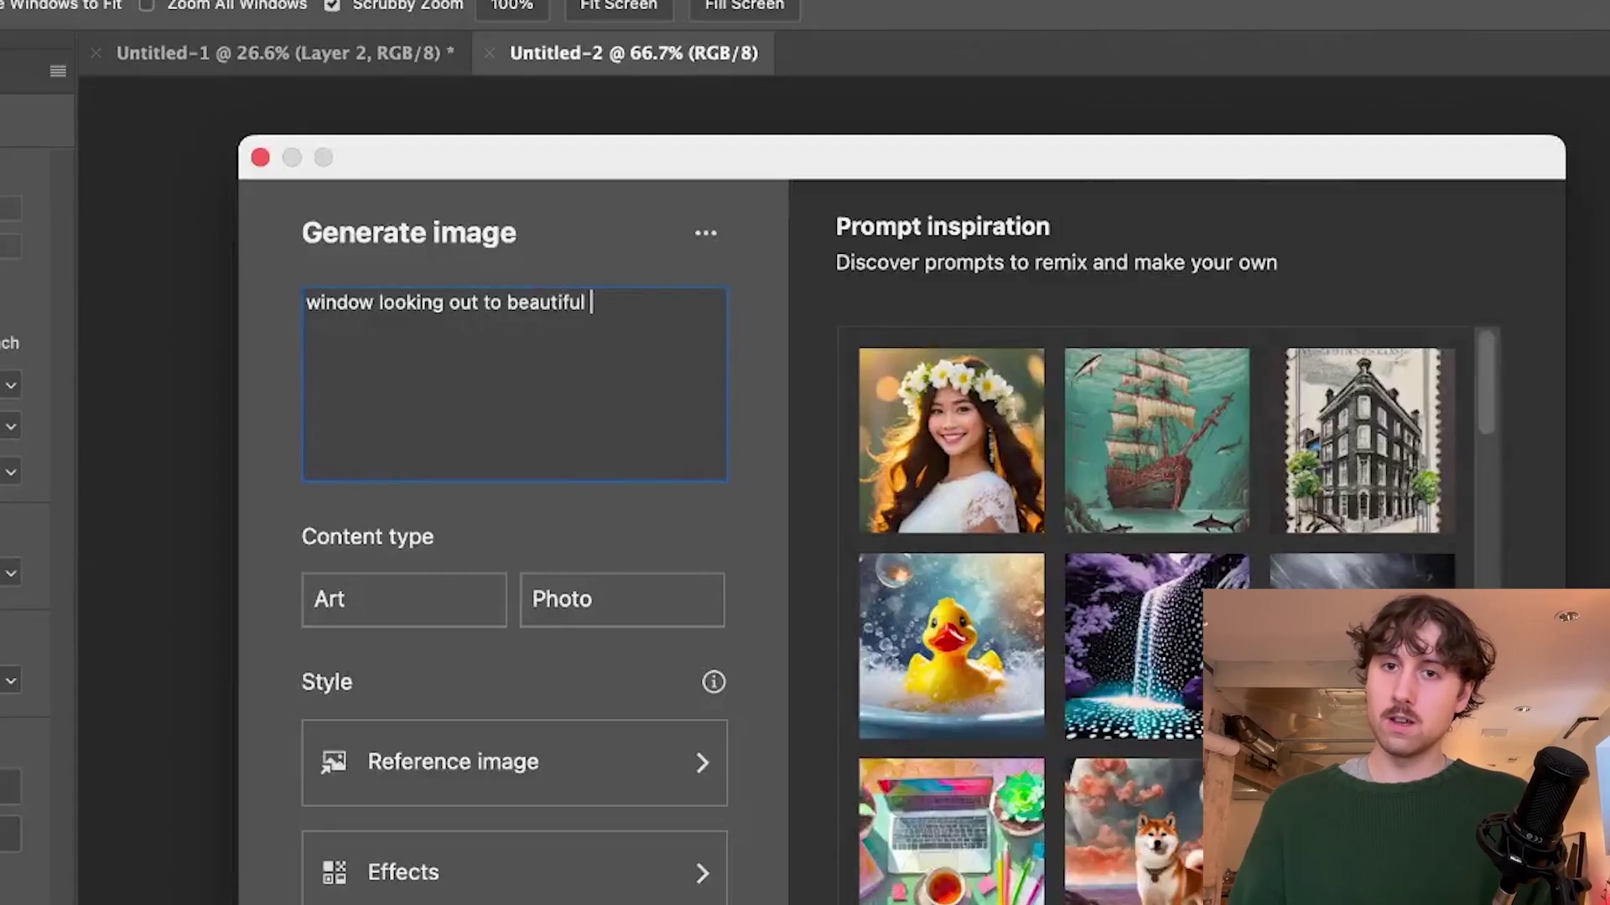
pyautogui.write('iful landscape of flower')
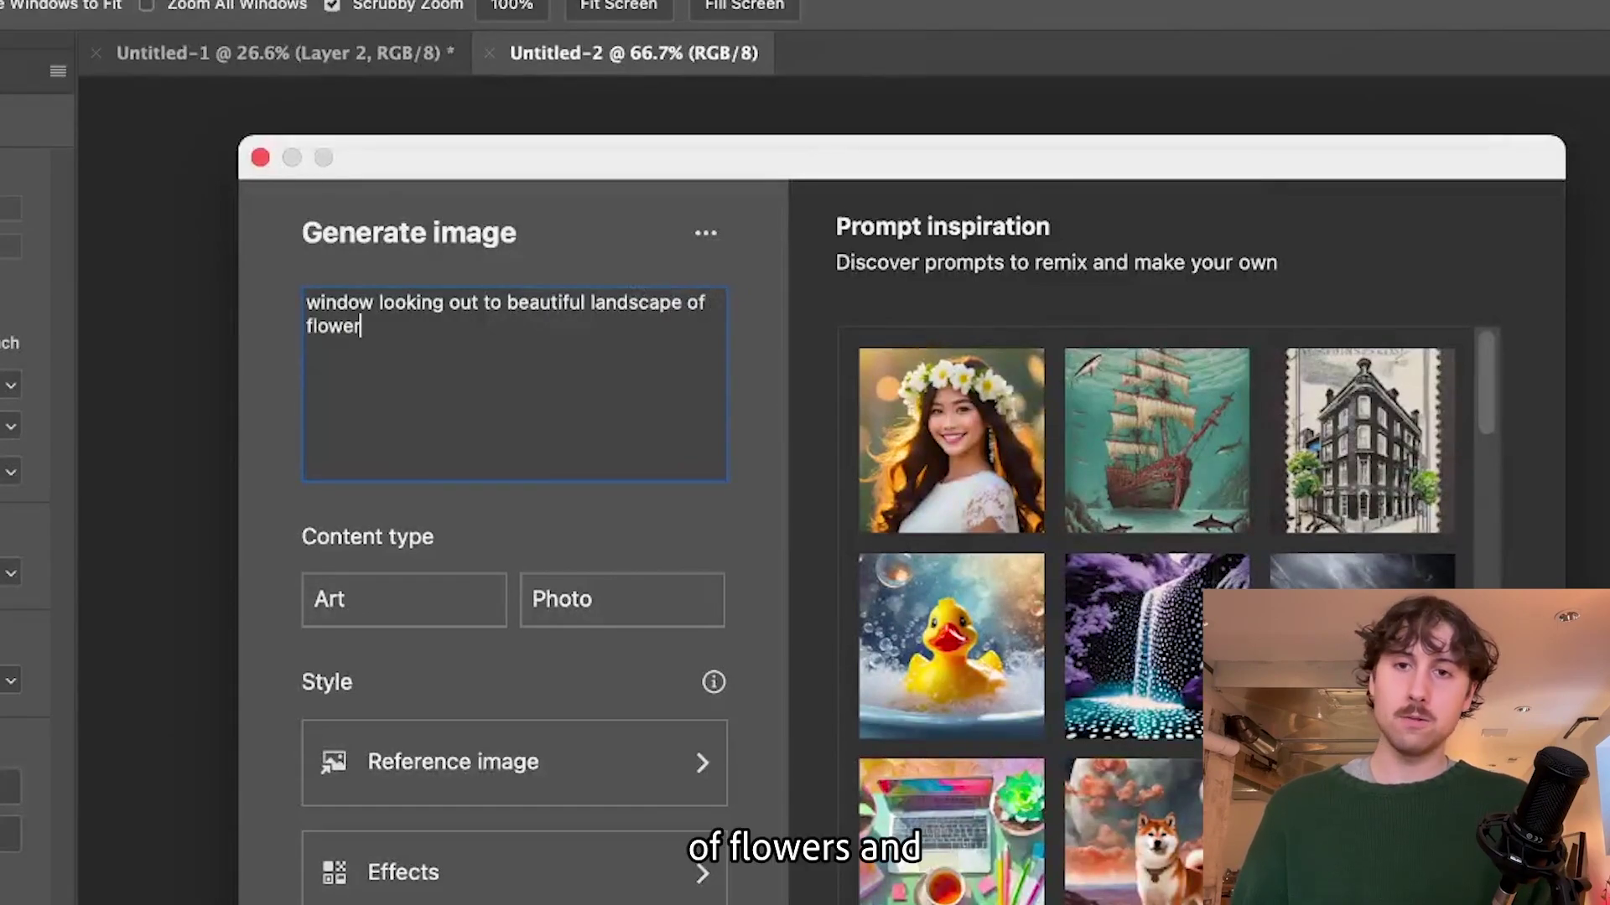
pyautogui.write('s and tr')
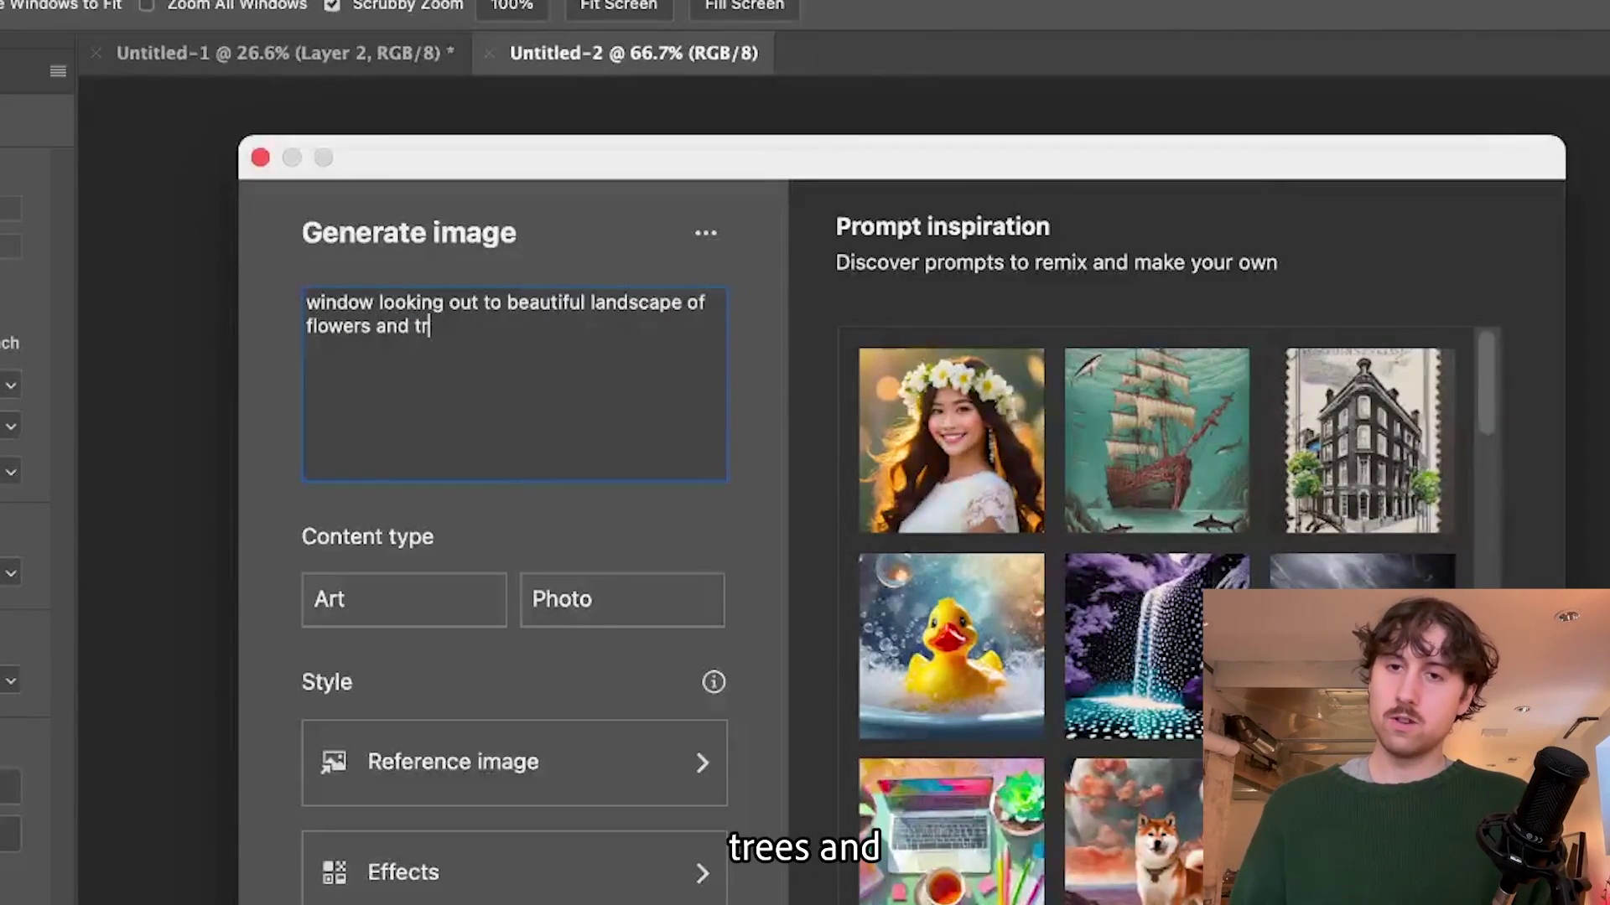
pyautogui.write('ees and mo')
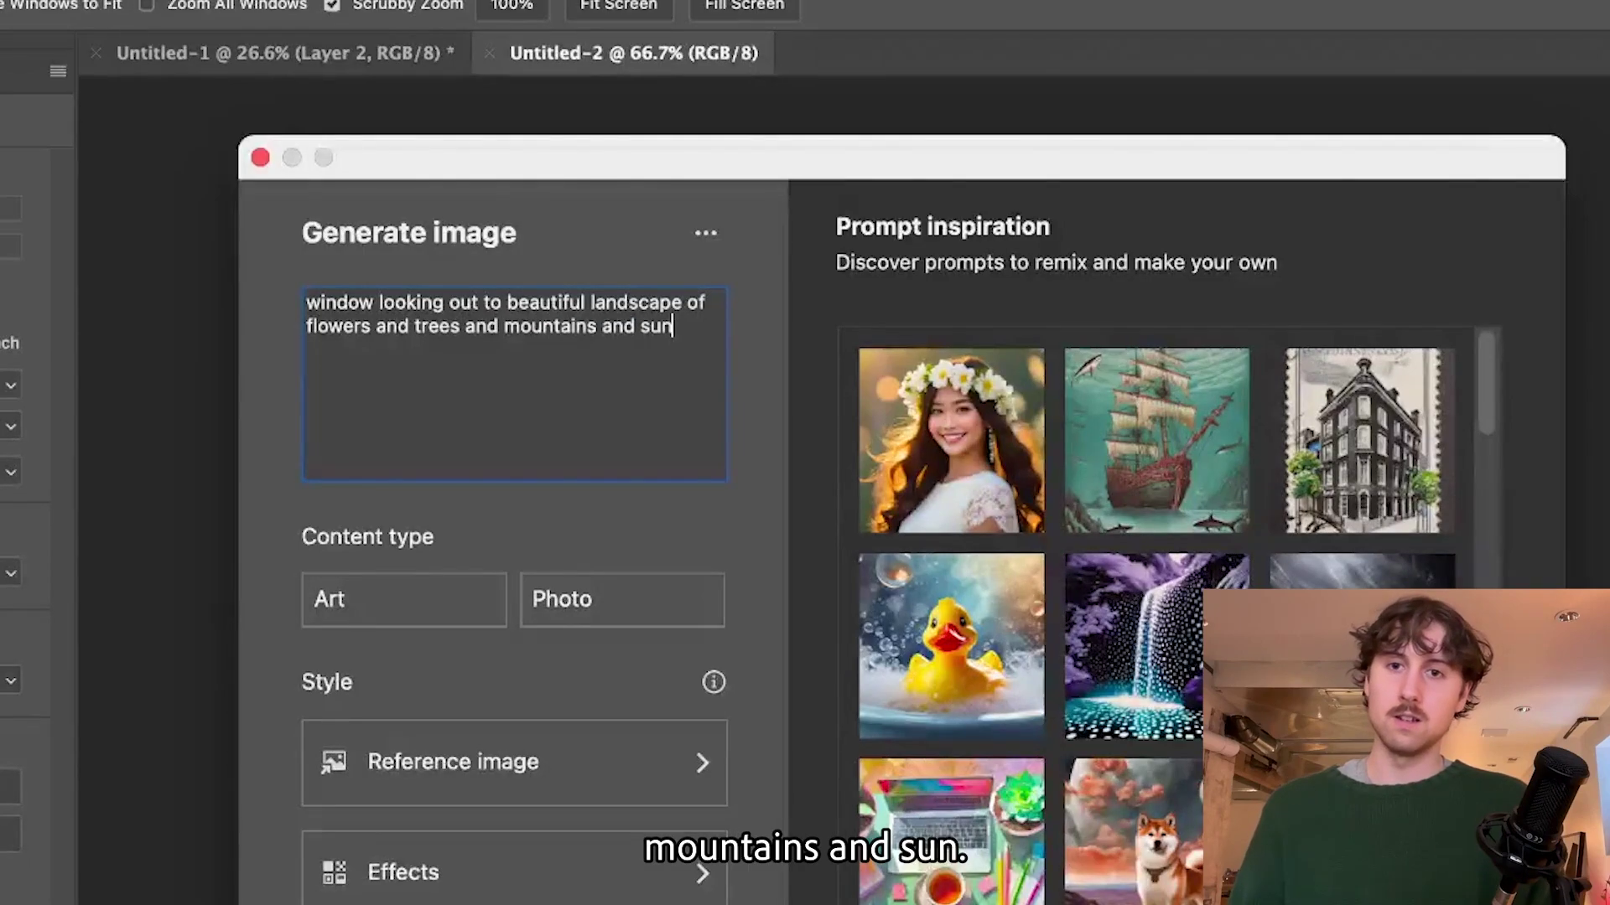
pyautogui.write('untains and sun')
pyautogui.click(618, 608)
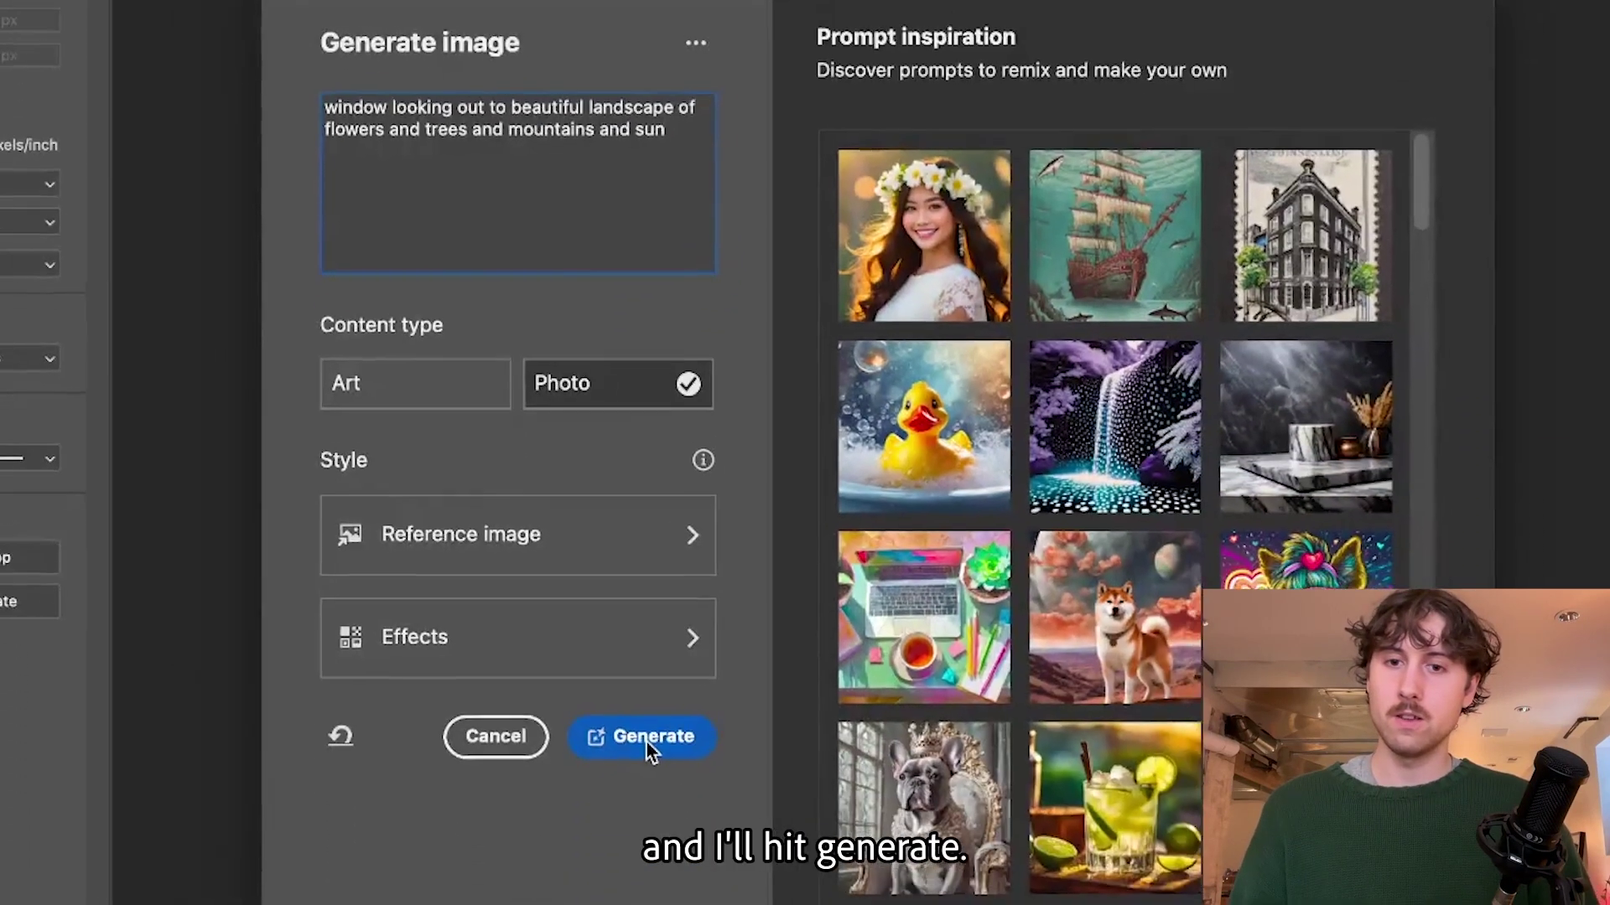
pyautogui.click(631, 769)
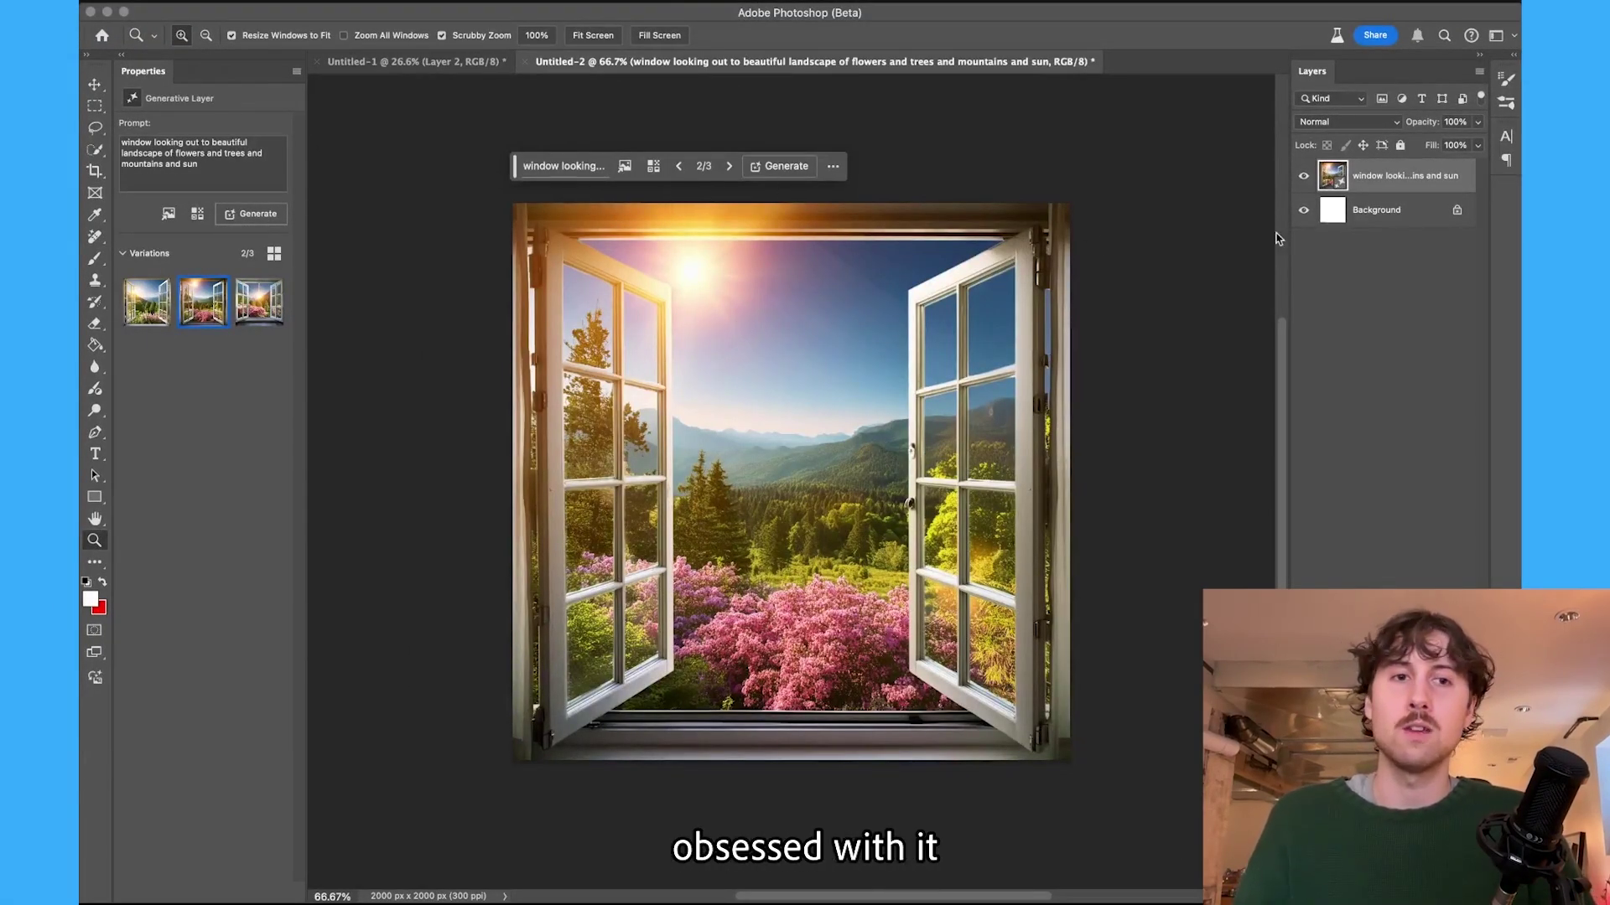
# - Select the entire generated window image and copy it
pyautogui.click(94, 105)
pyautogui.press('super+a')
pyautogui.hscroll(8, 403, 448)
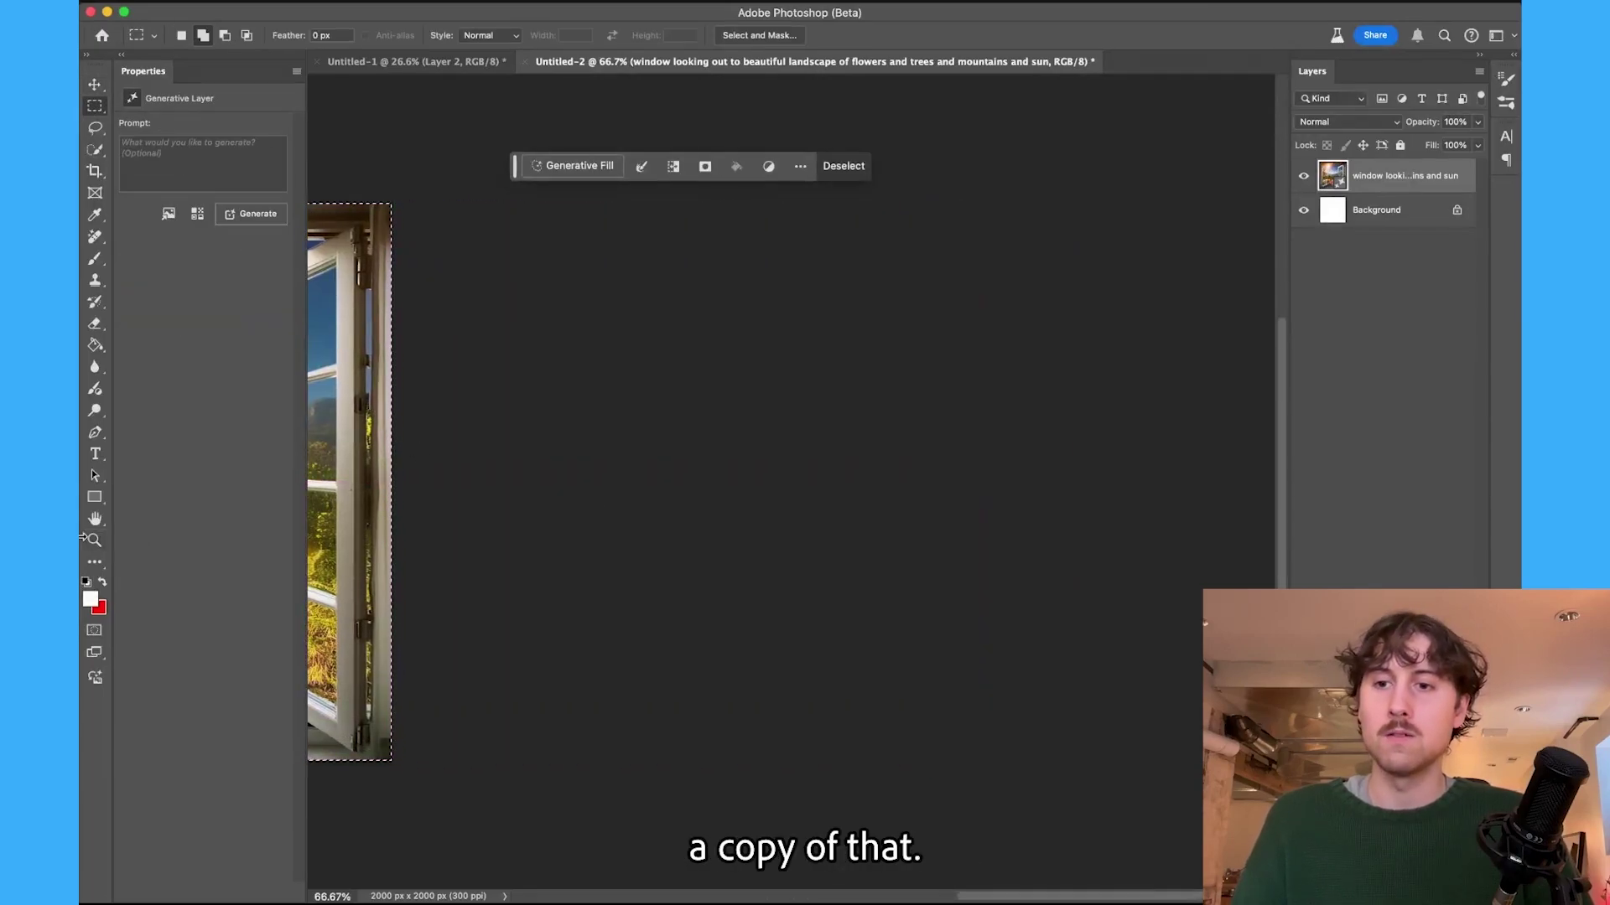
pyautogui.rightClick(345, 482)
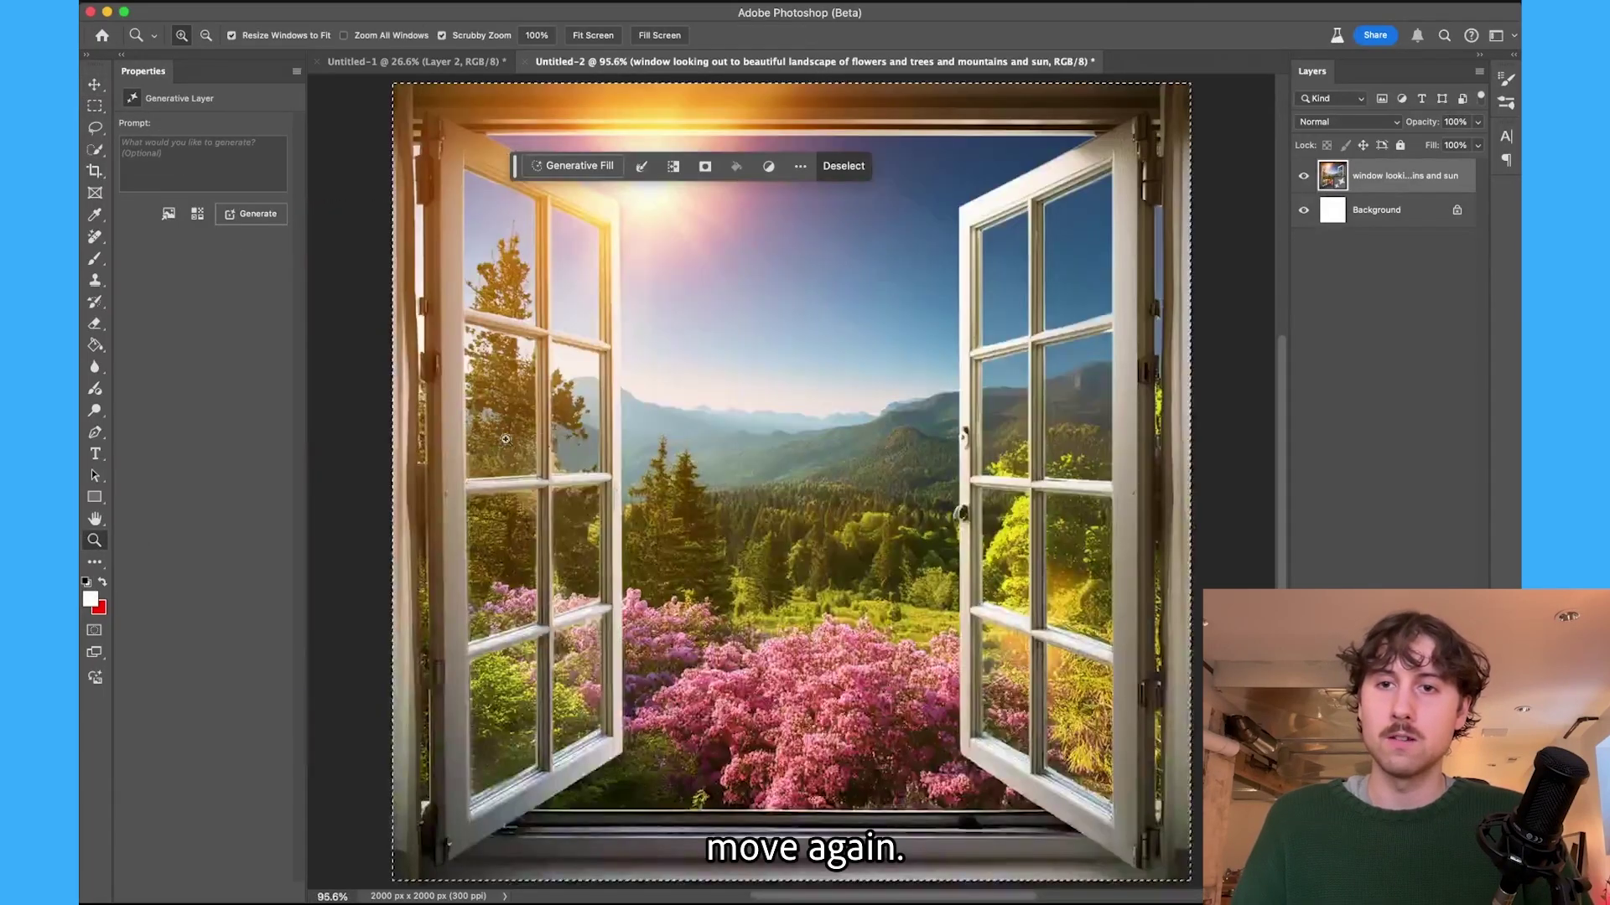
pyautogui.rightClick(786, 412)
pyautogui.press('Escape')
pyautogui.press('super+a')
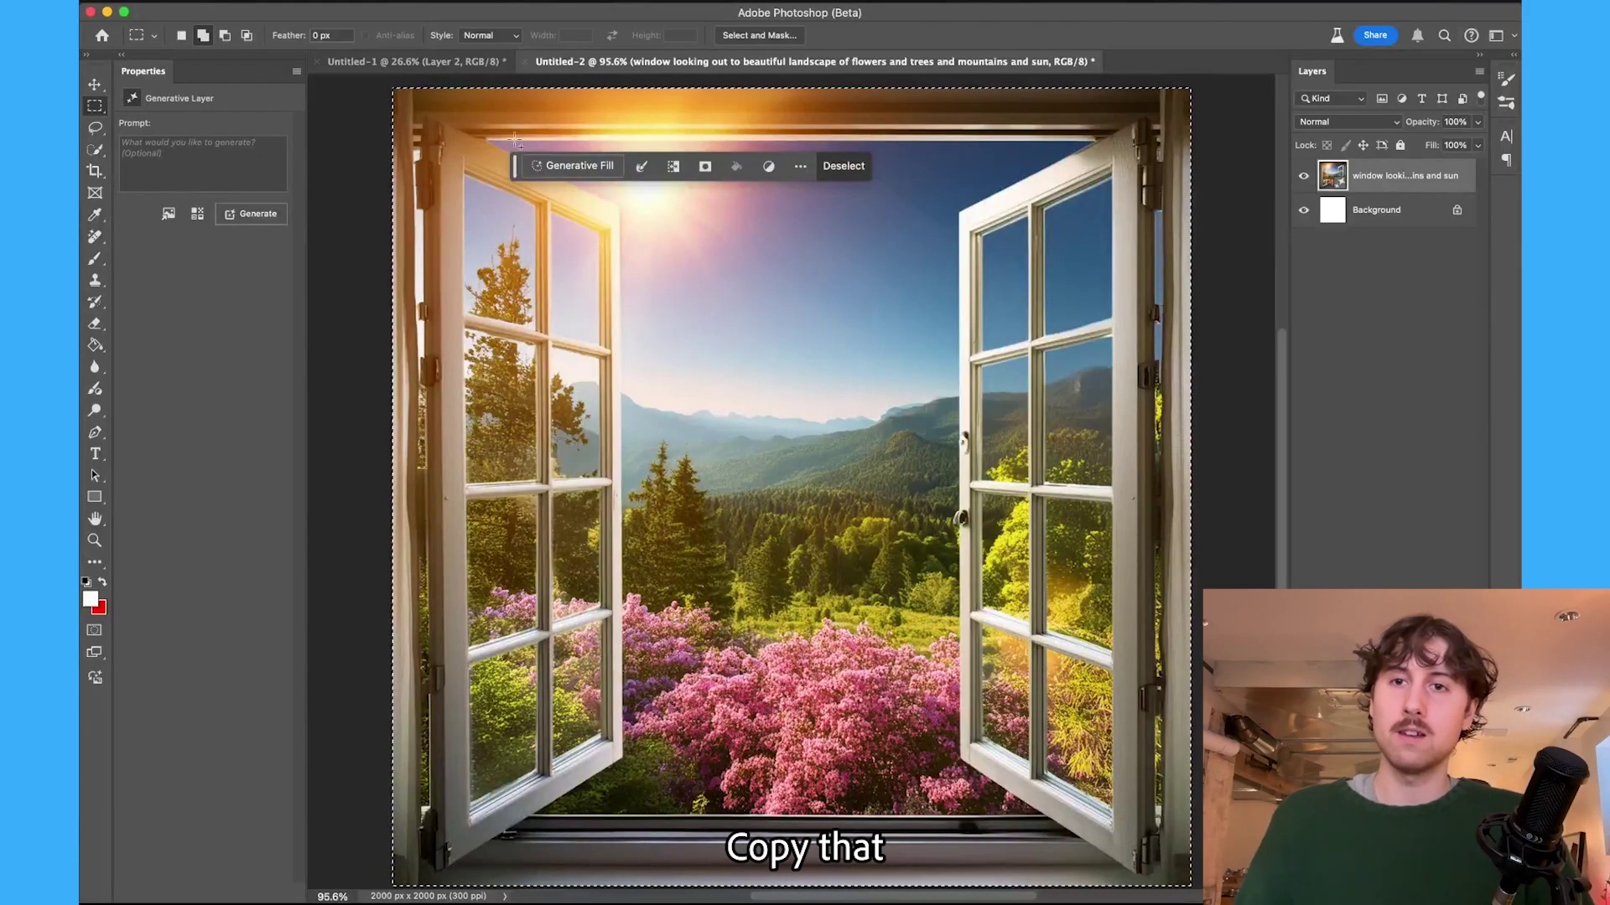
# - Paste the window image into the cat document, enlarge it to about 186%, and place its layer directly behind the cat layer
pyautogui.hotkey('ctrl', 'Tab')
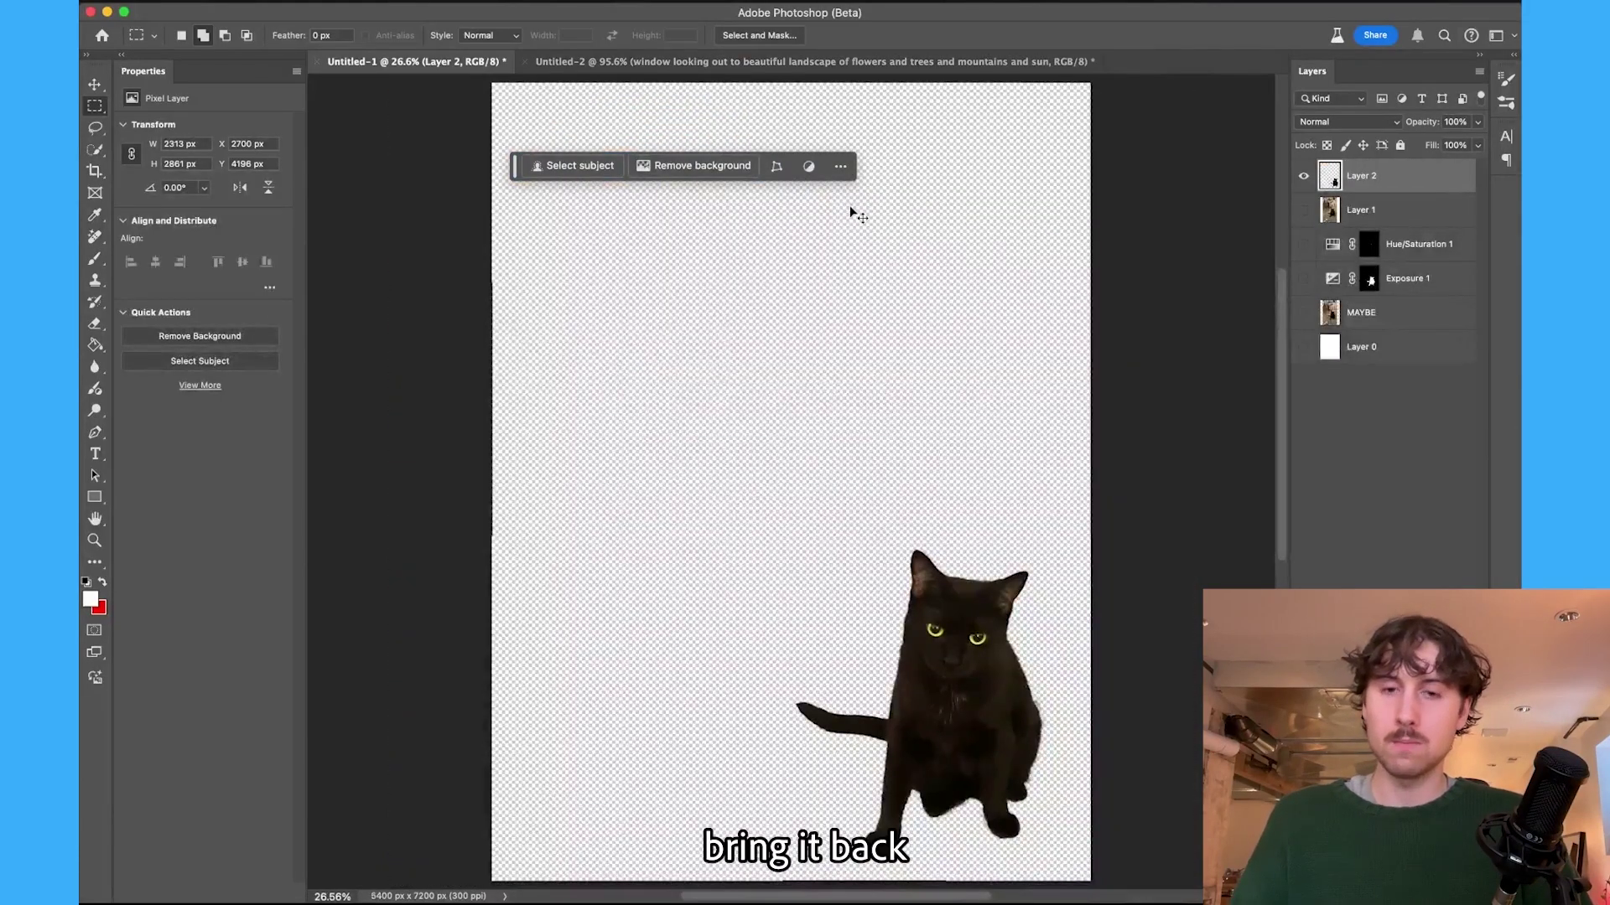
pyautogui.press('super+v')
pyautogui.press('super+t')
pyautogui.moveTo(901, 371); pyautogui.dragTo(997, 276)
pyautogui.moveTo(815, 354); pyautogui.dragTo(815, 429)
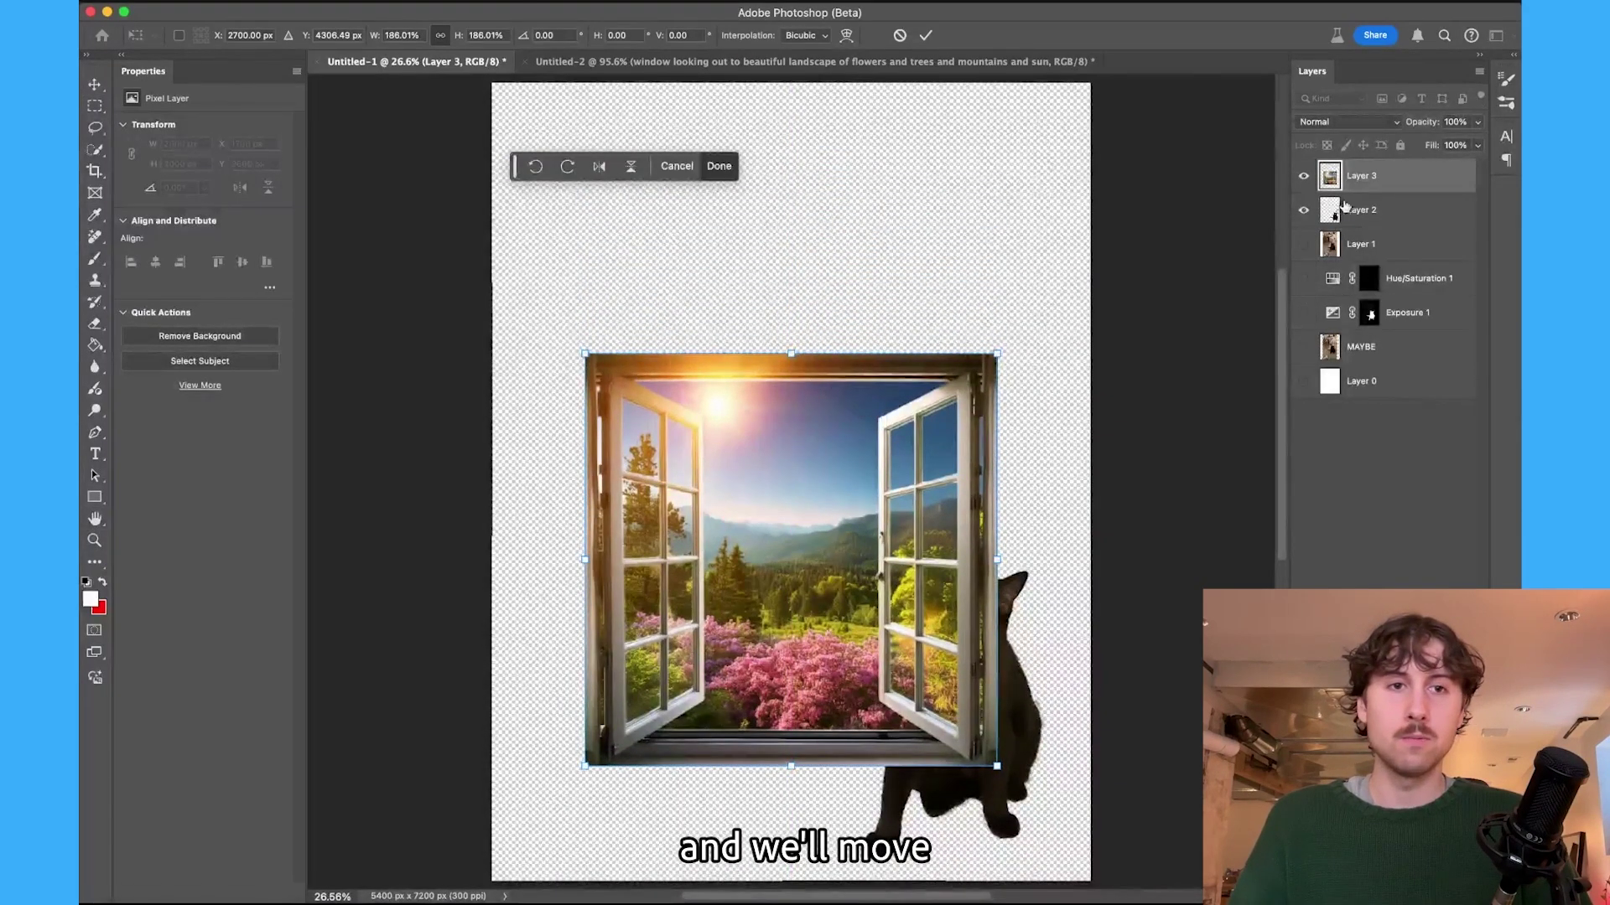
pyautogui.moveTo(1345, 205); pyautogui.dragTo(1345, 170)
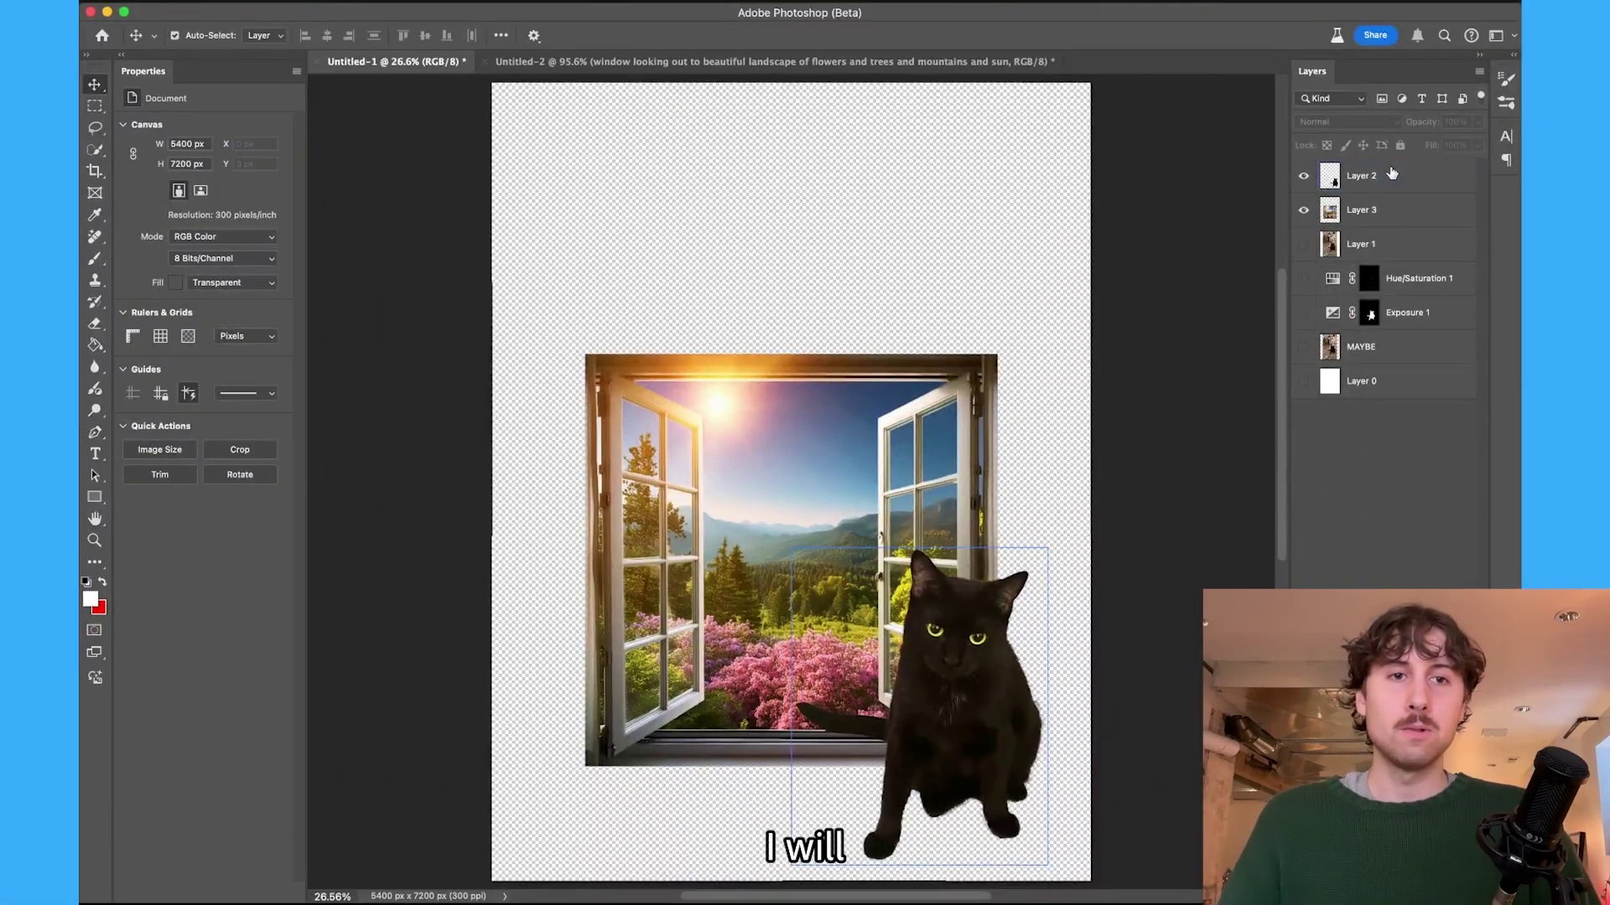
# - Add the title "Maybe's Favourite Things!!" in black italic text over a wide pink rectangle above the window image
pyautogui.click(96, 455)
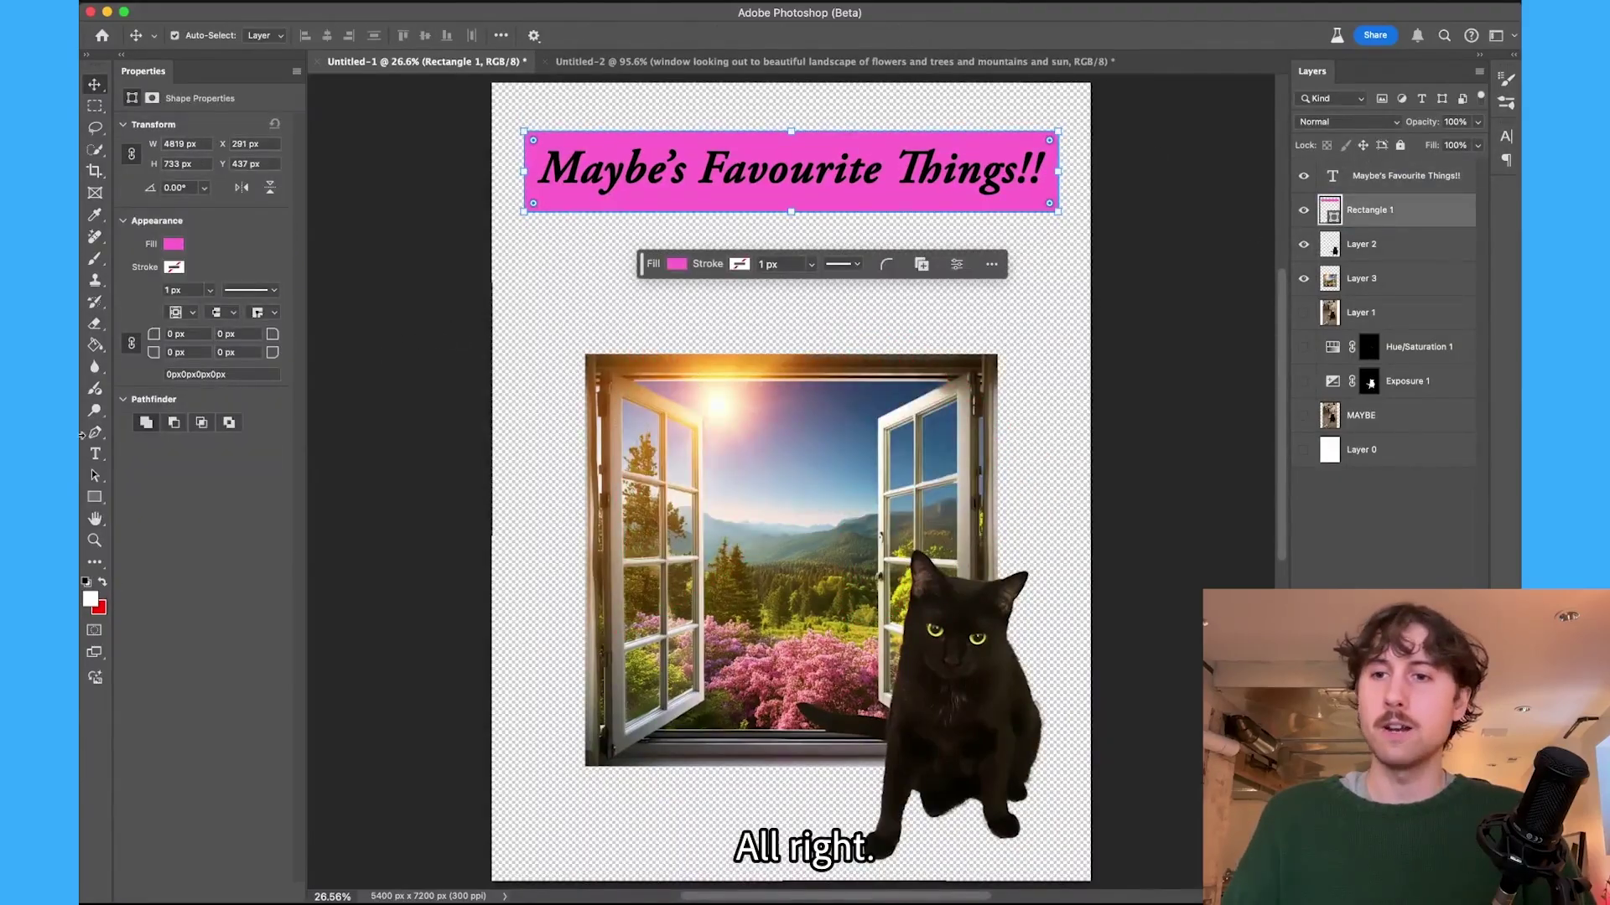
# - Add a 60 pt numbered list beneath the title with the first item "Looking out the window!"
pyautogui.press('z')
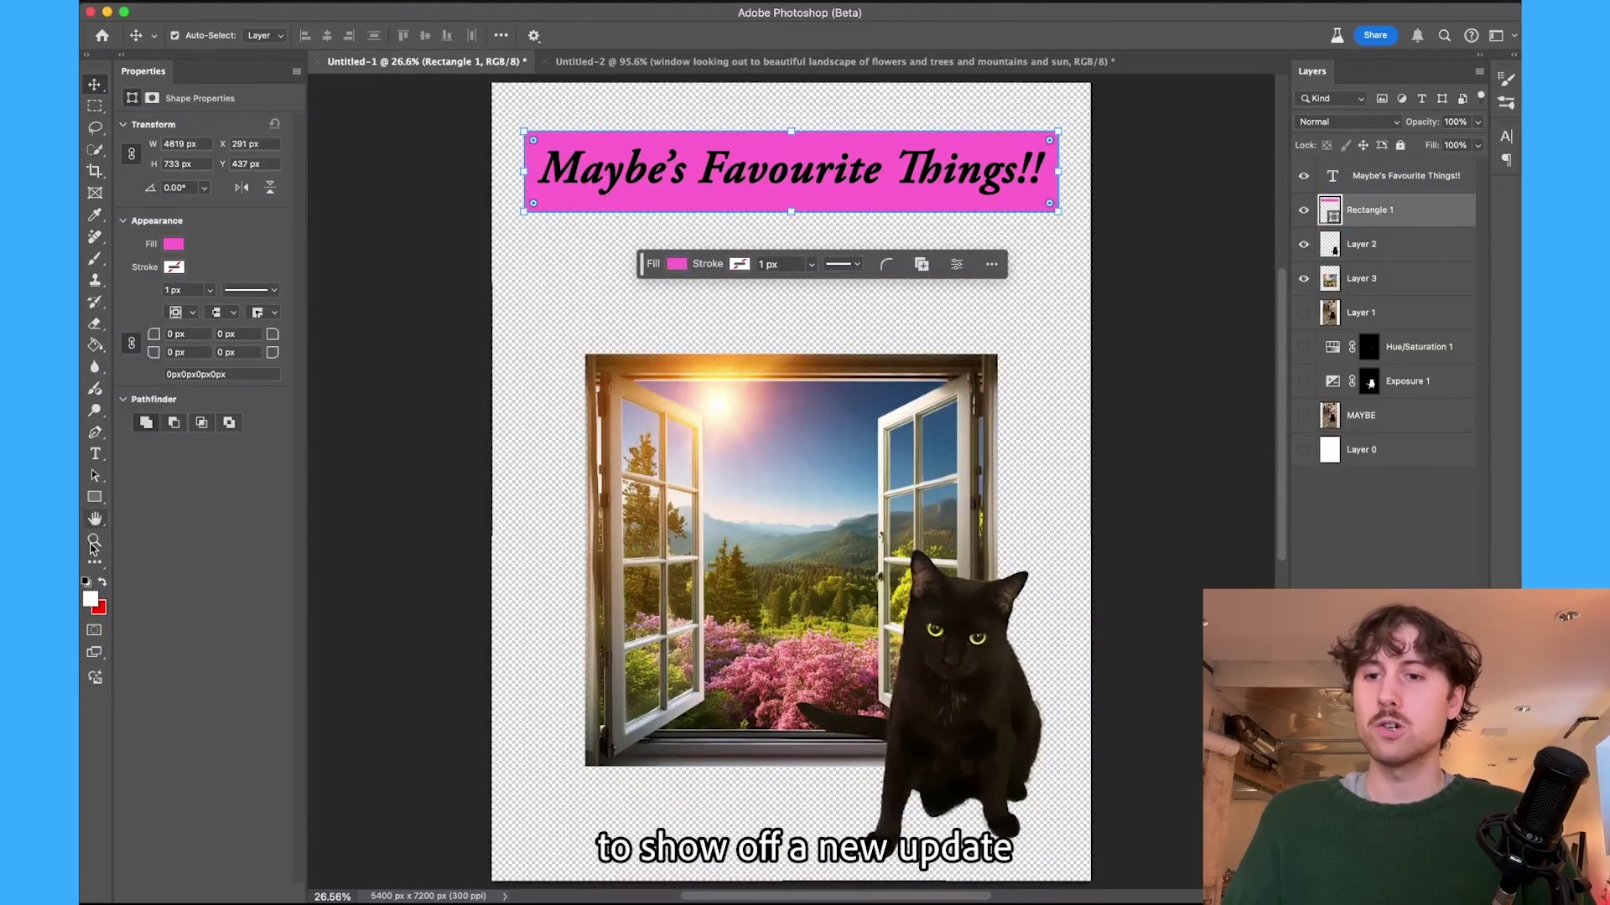
pyautogui.moveTo(762, 318); pyautogui.dragTo(352, 374)
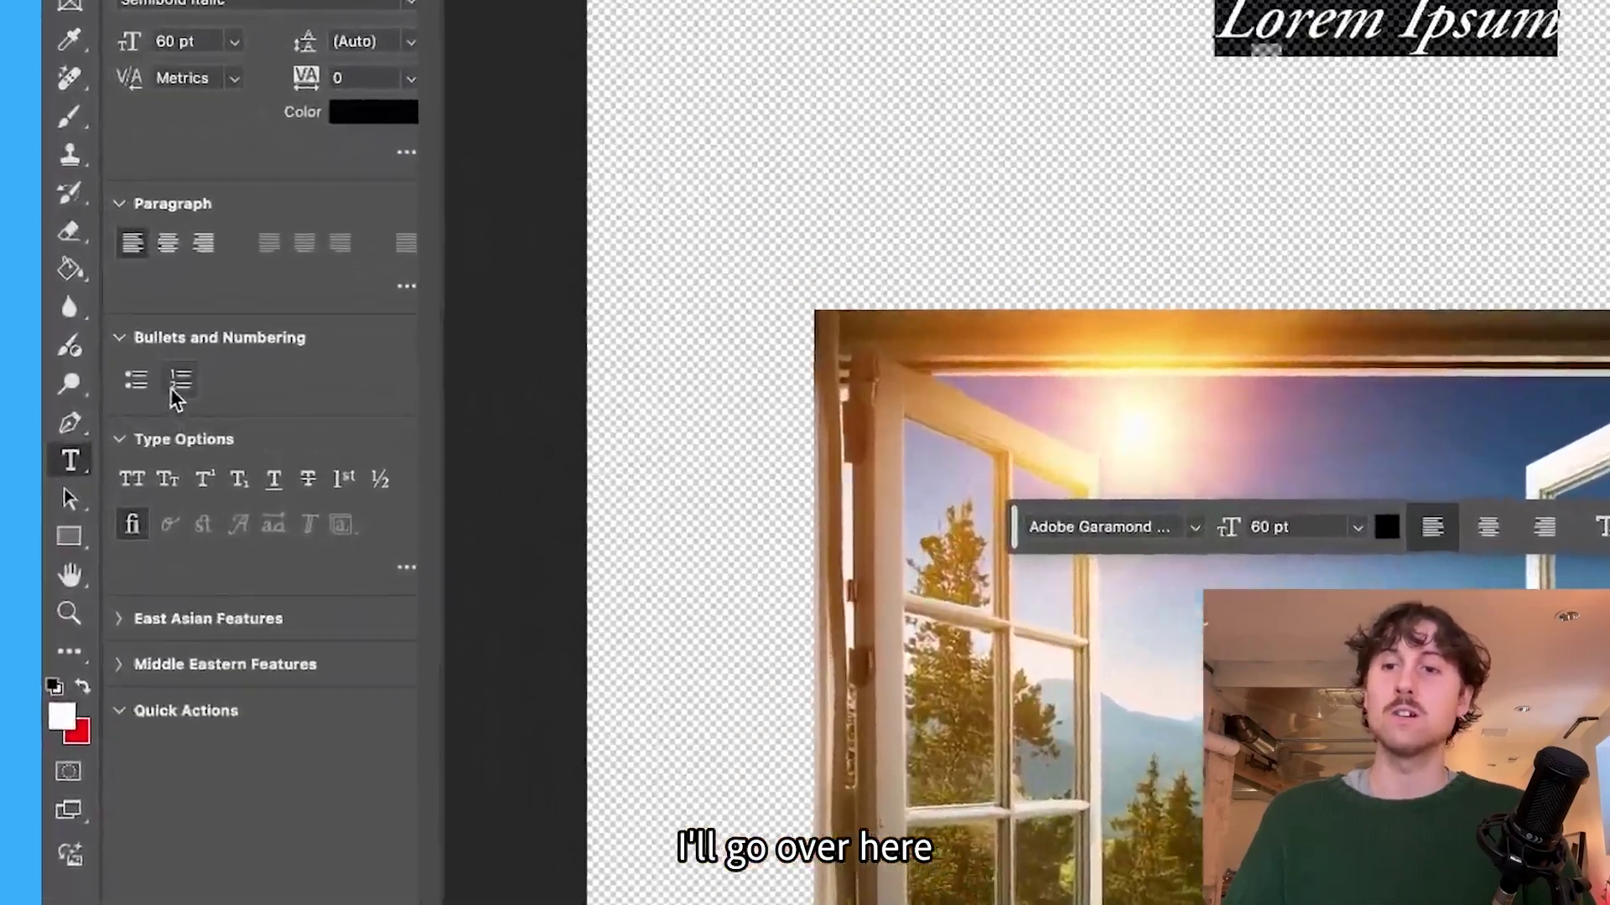
pyautogui.click(178, 385)
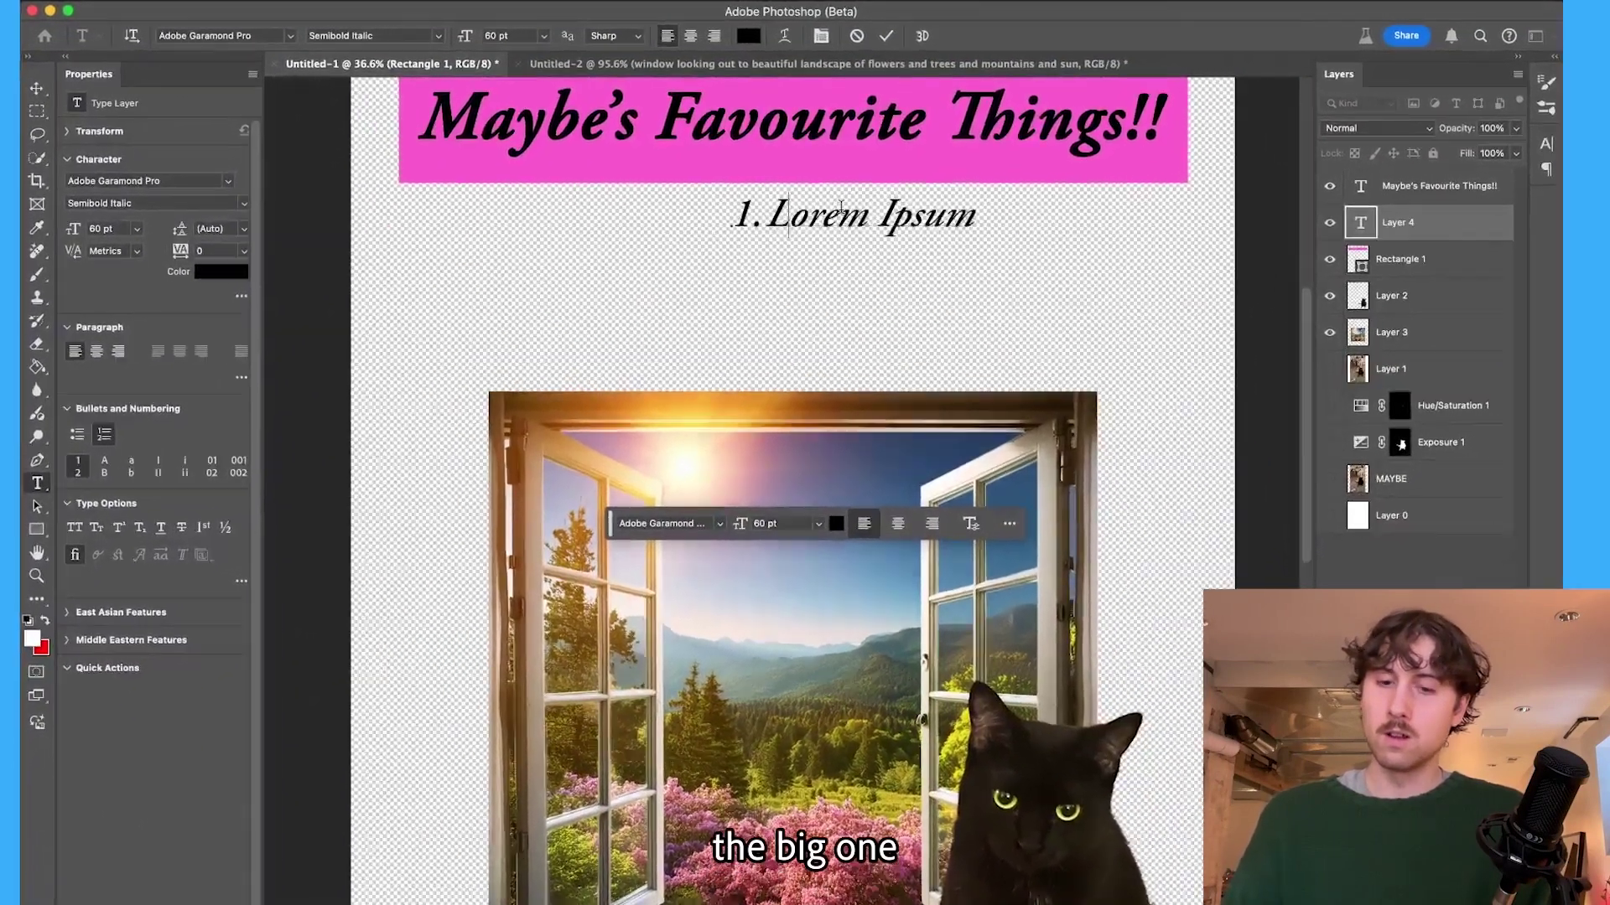
pyautogui.write('Looking out the')
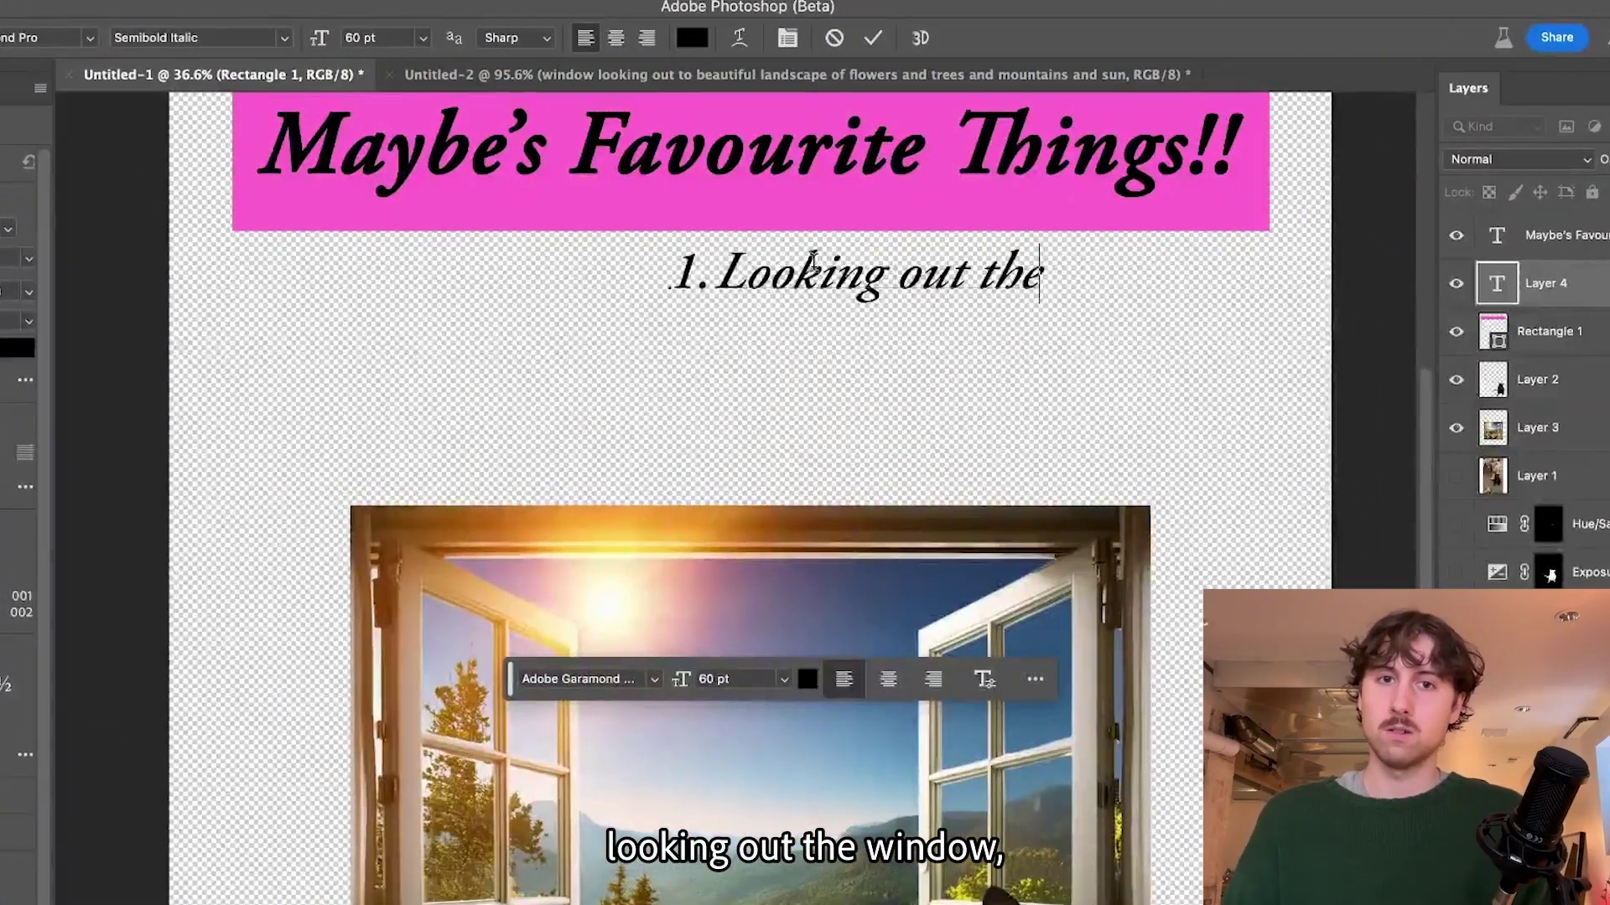
pyautogui.write(' windo')
pyautogui.write('w!')
# - Centre the list text and add the second and third items "eating wet food" and "sleeping"
pyautogui.press('super+shift+c')
pyautogui.press('Return')
pyautogui.write('2.')
pyautogui.write(' EATING')
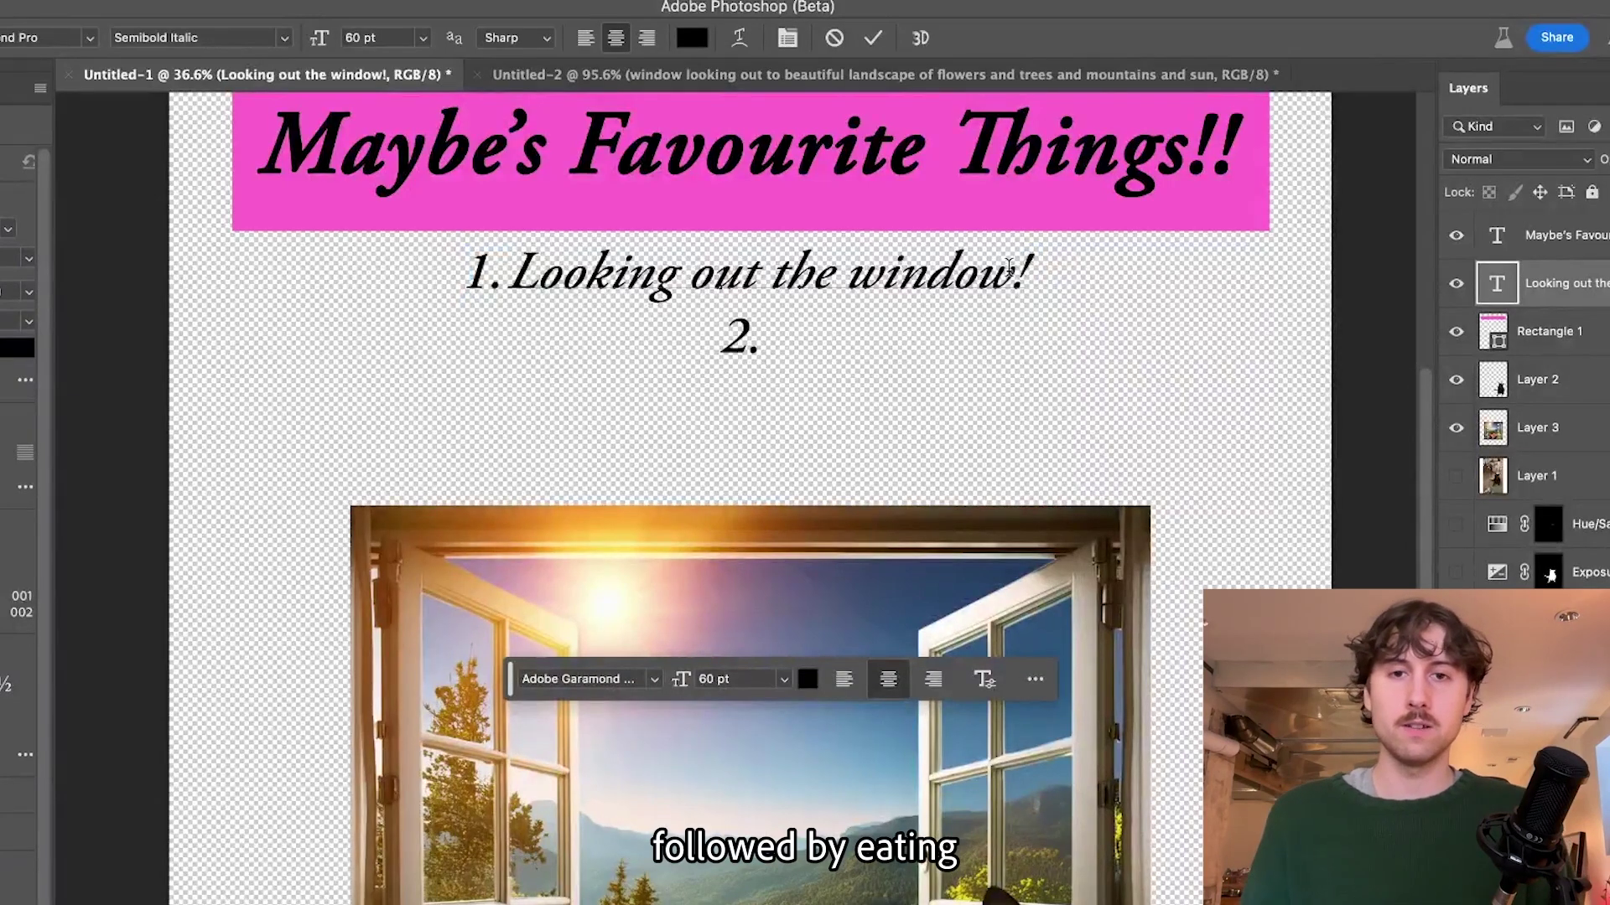
pyautogui.press('BackSpace')
pyautogui.press('BackSpace')
pyautogui.press('BackSpace')
pyautogui.press('BackSpace')
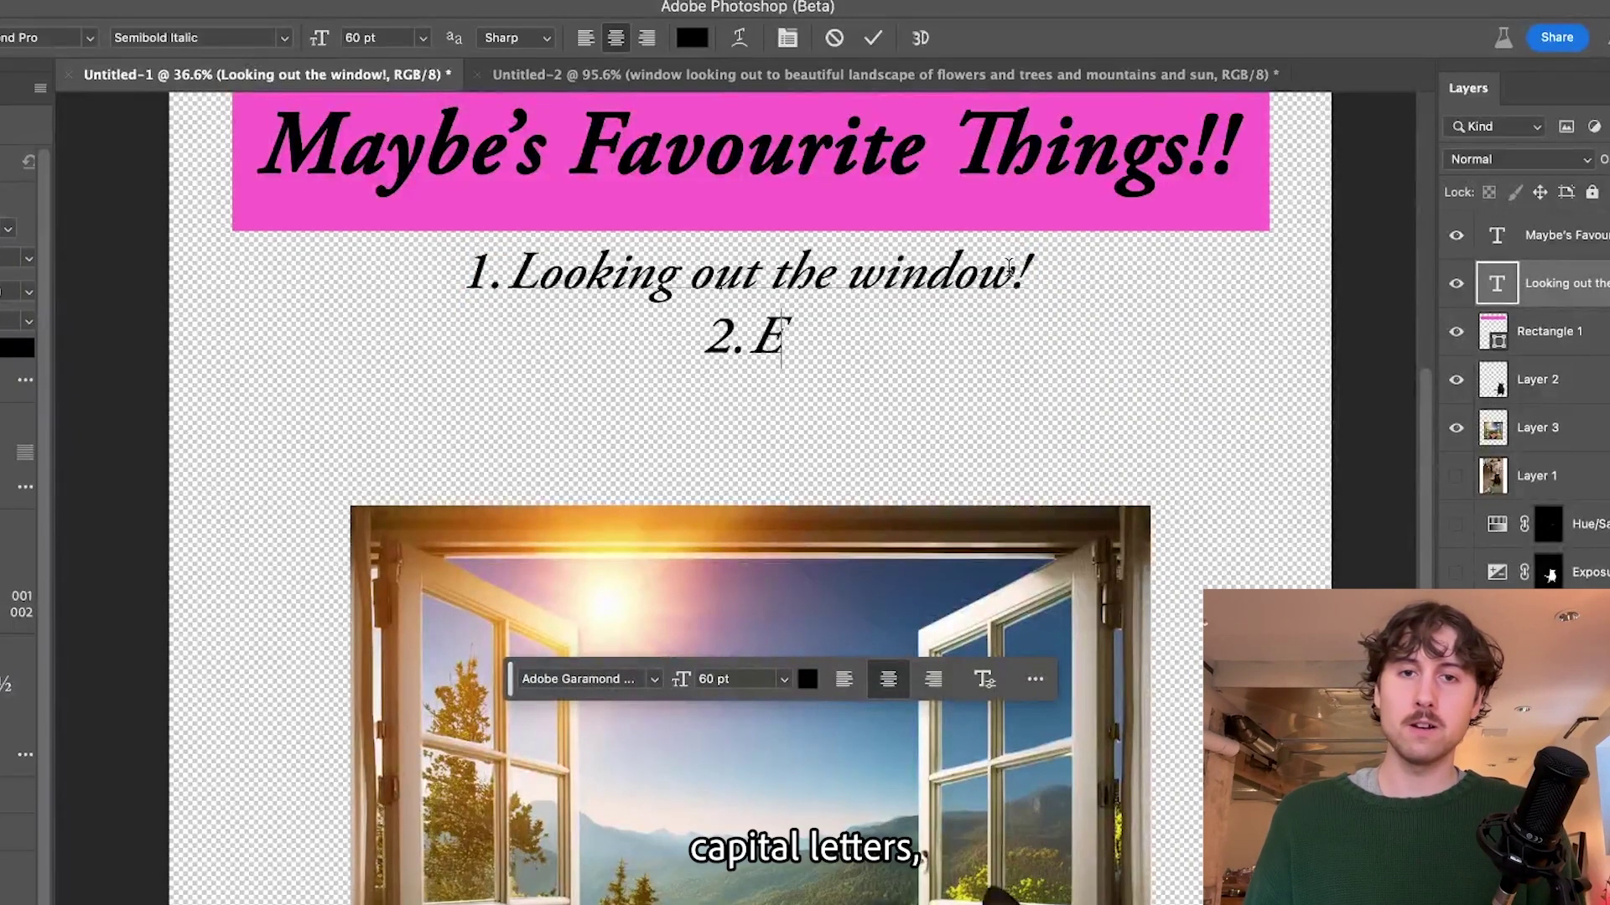
pyautogui.write('eating wet foot')
pyautogui.press('BackSpace')
pyautogui.write('d')
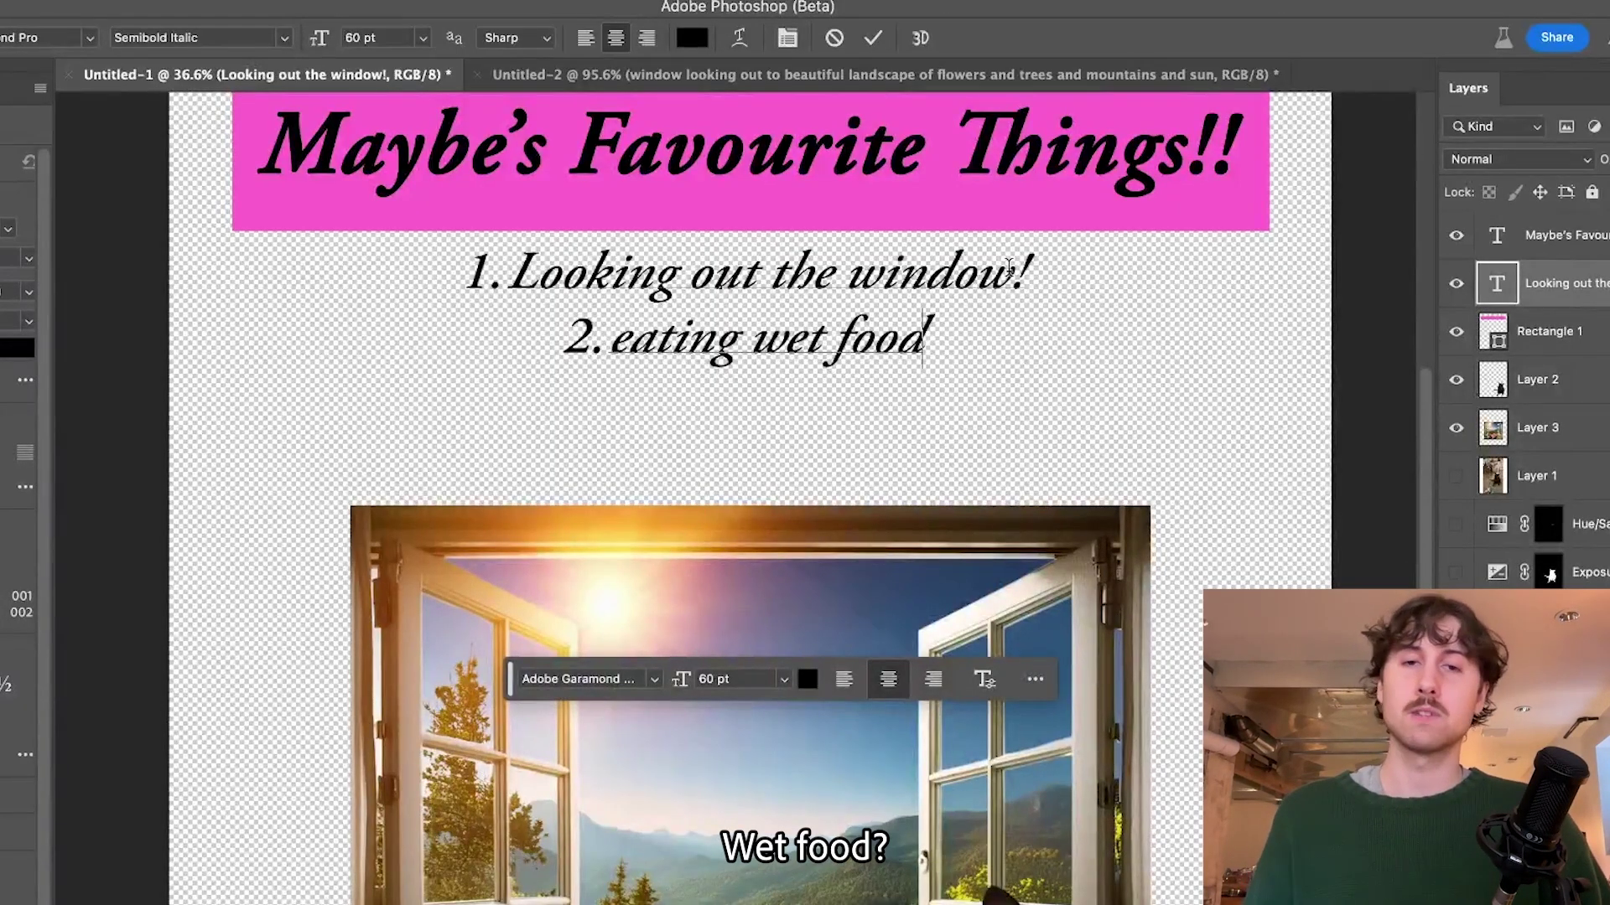
pyautogui.press('Return')
pyautogui.write('sleeping')
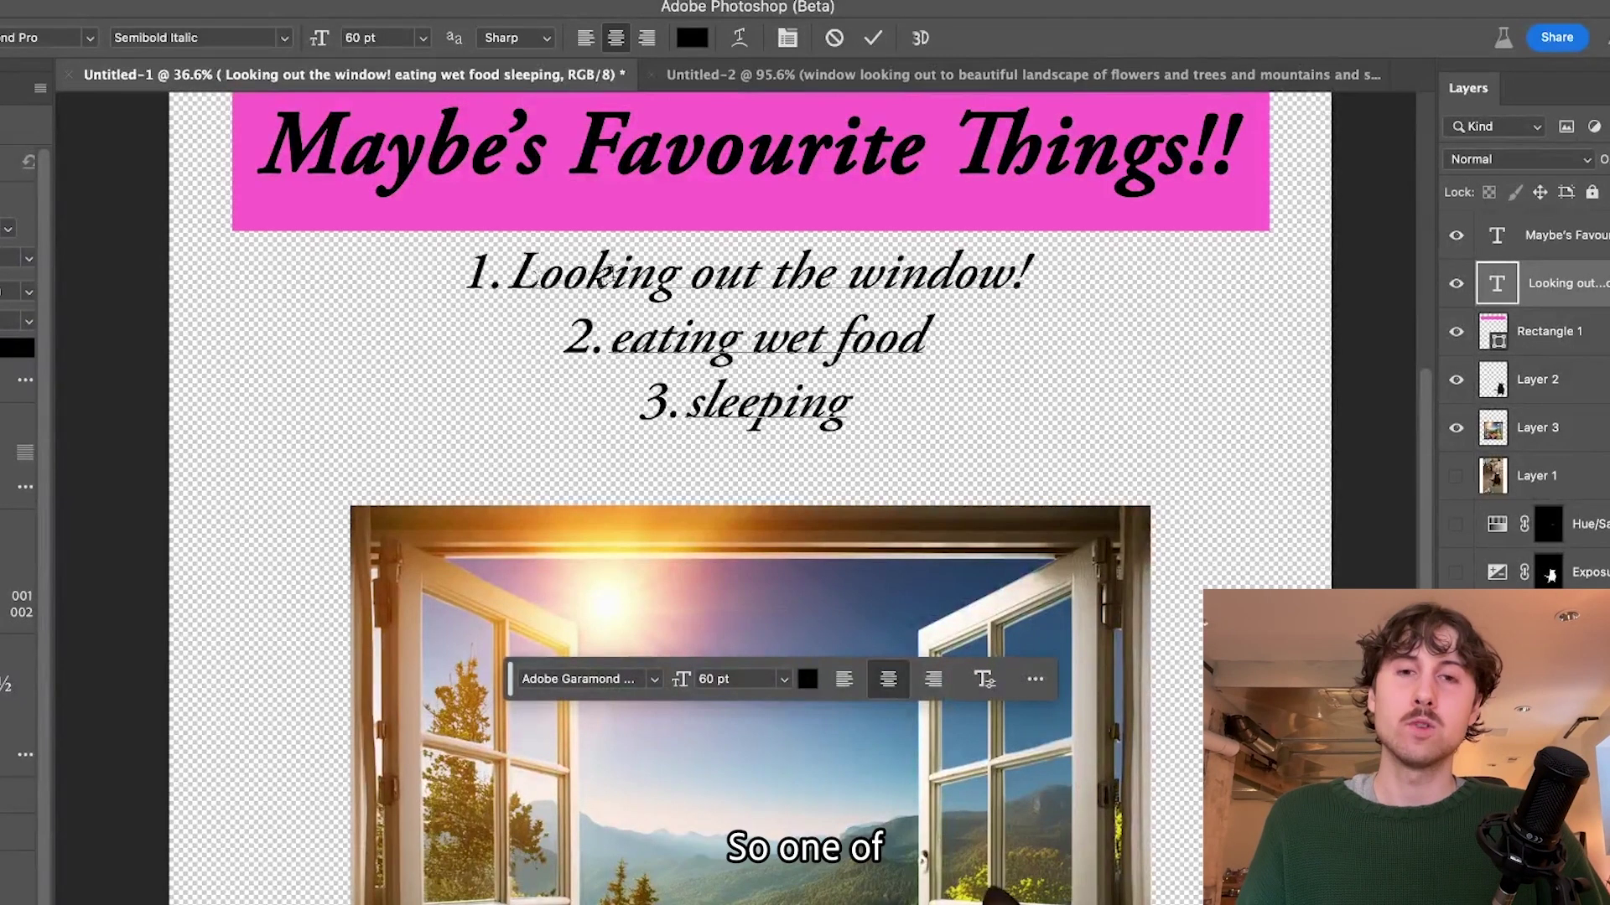
# - Insert "conquering fear of outdoors" as a new first item in the numbered list
pyautogui.click(526, 275)
pyautogui.press('Return')
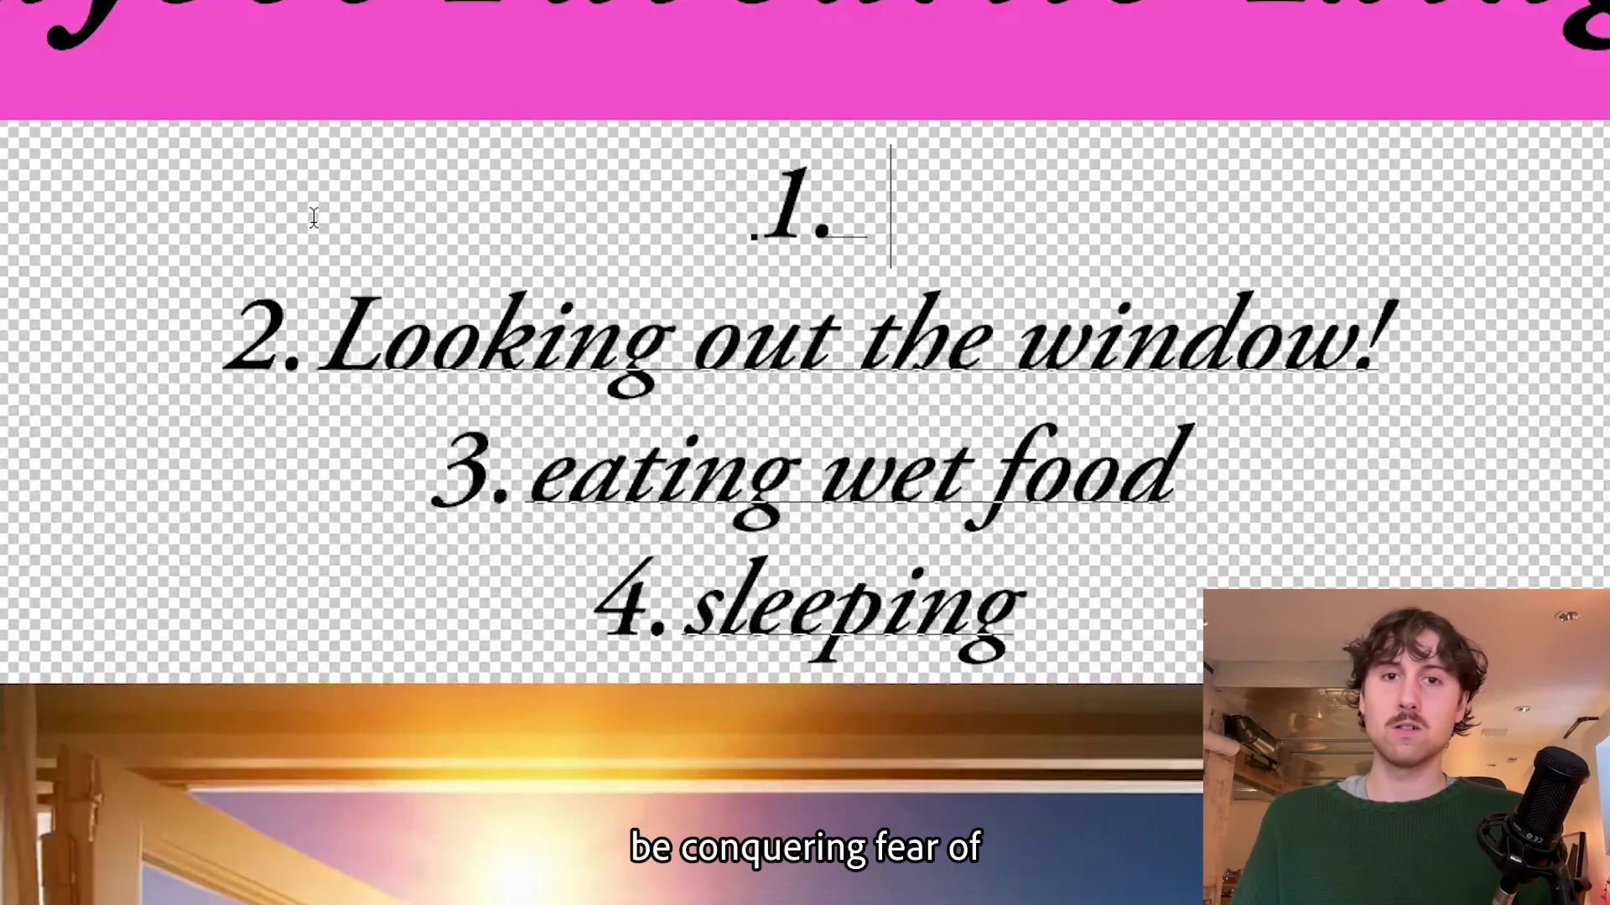
pyautogui.write('con')
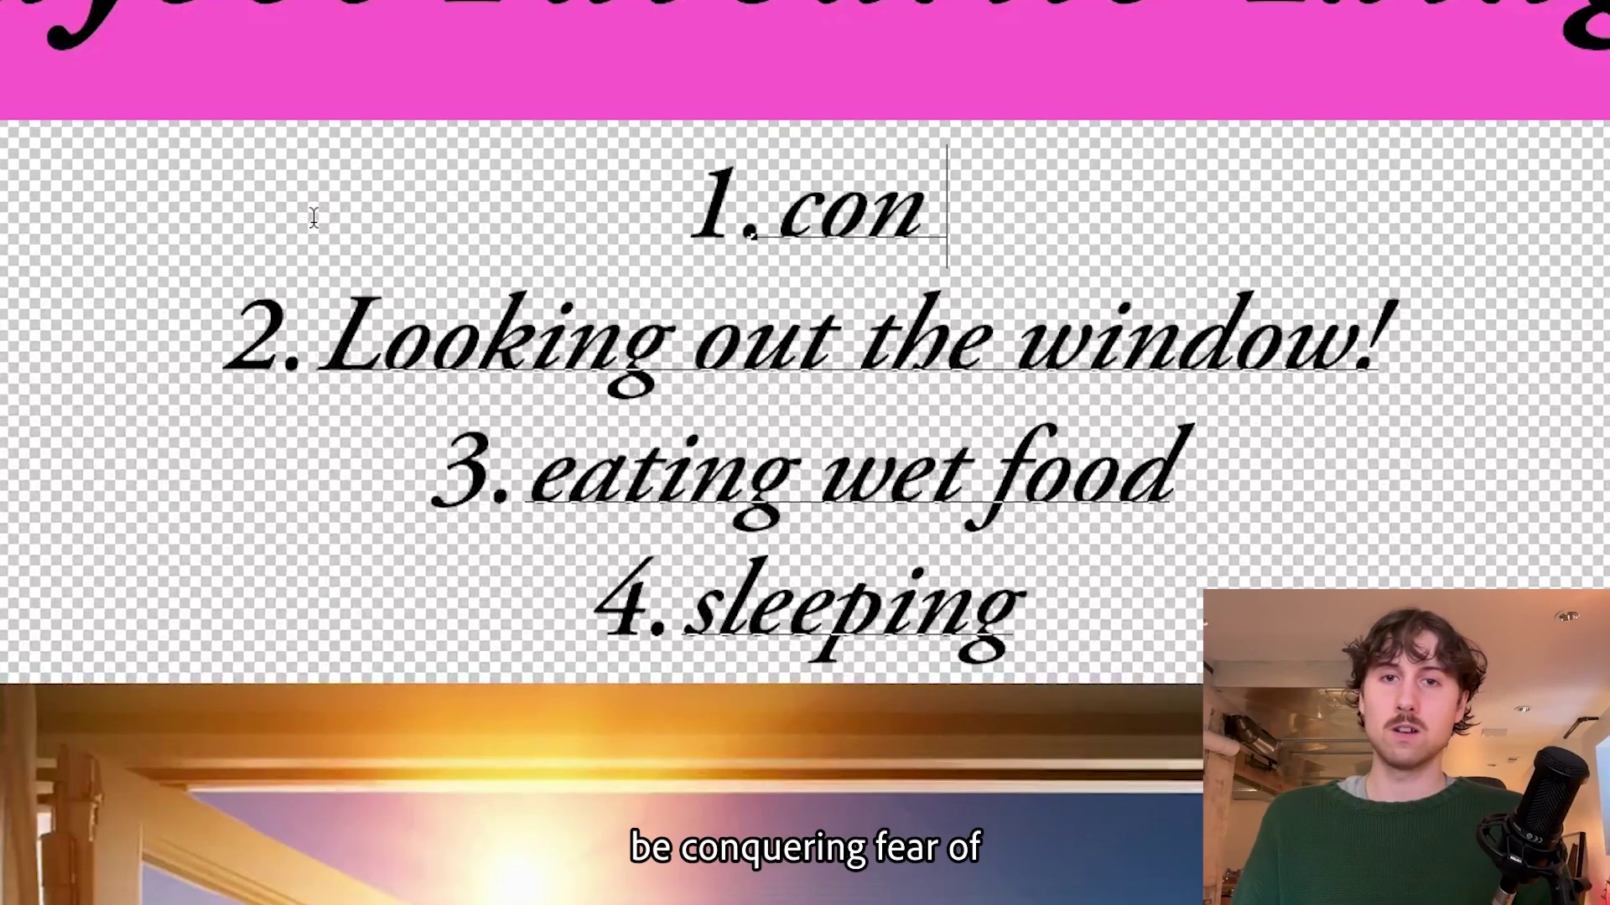
pyautogui.write('quering fear')
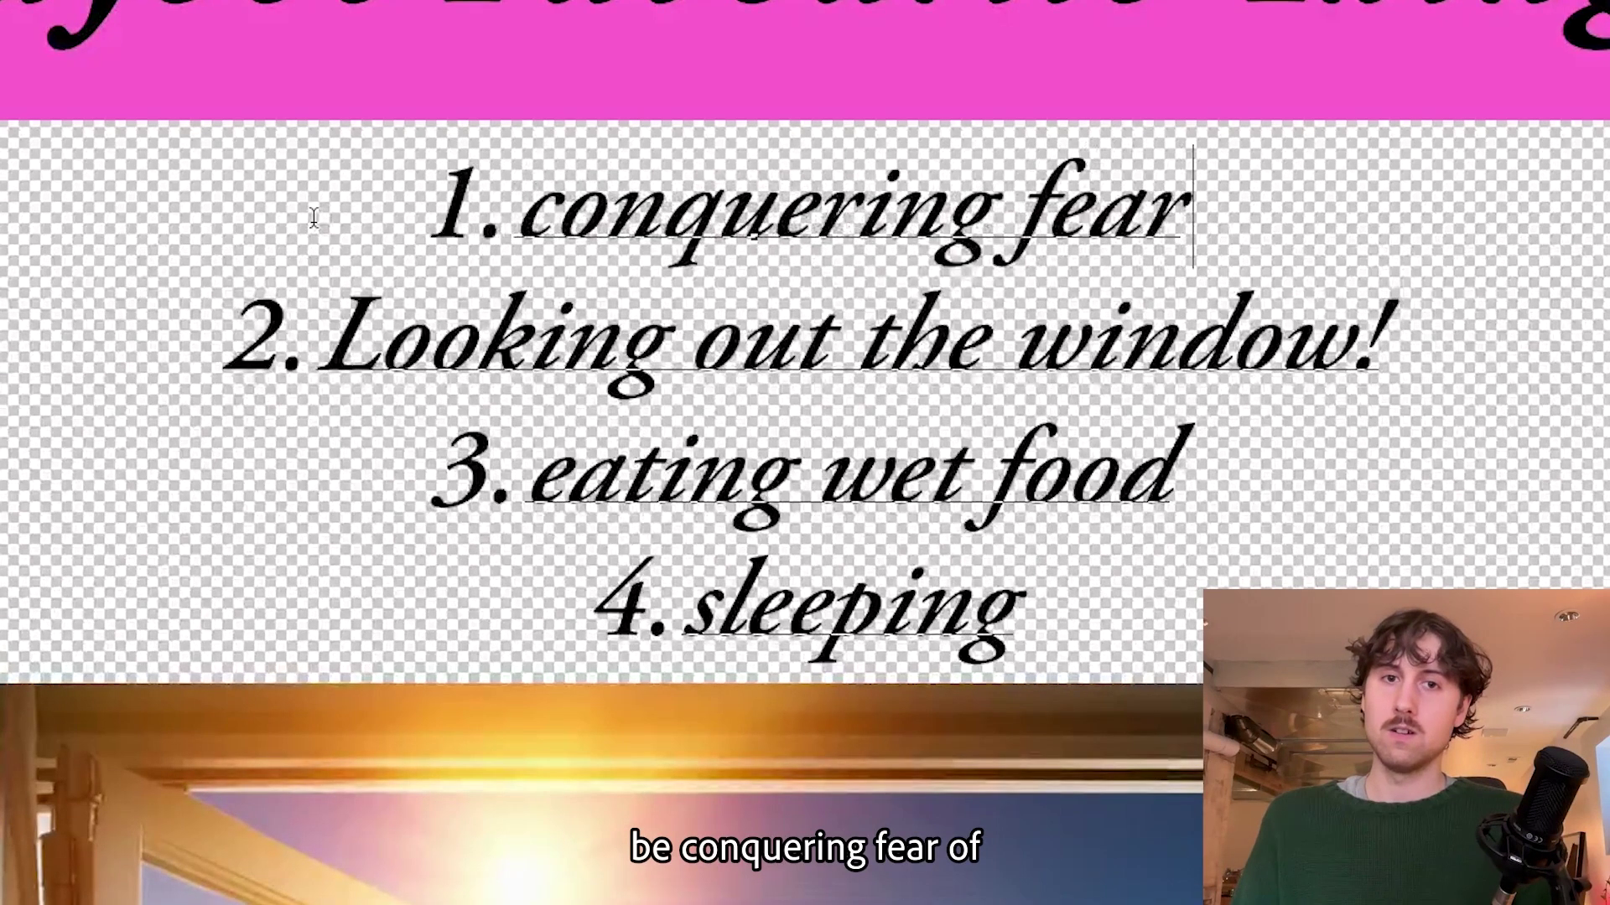
pyautogui.write(' of outdoors')
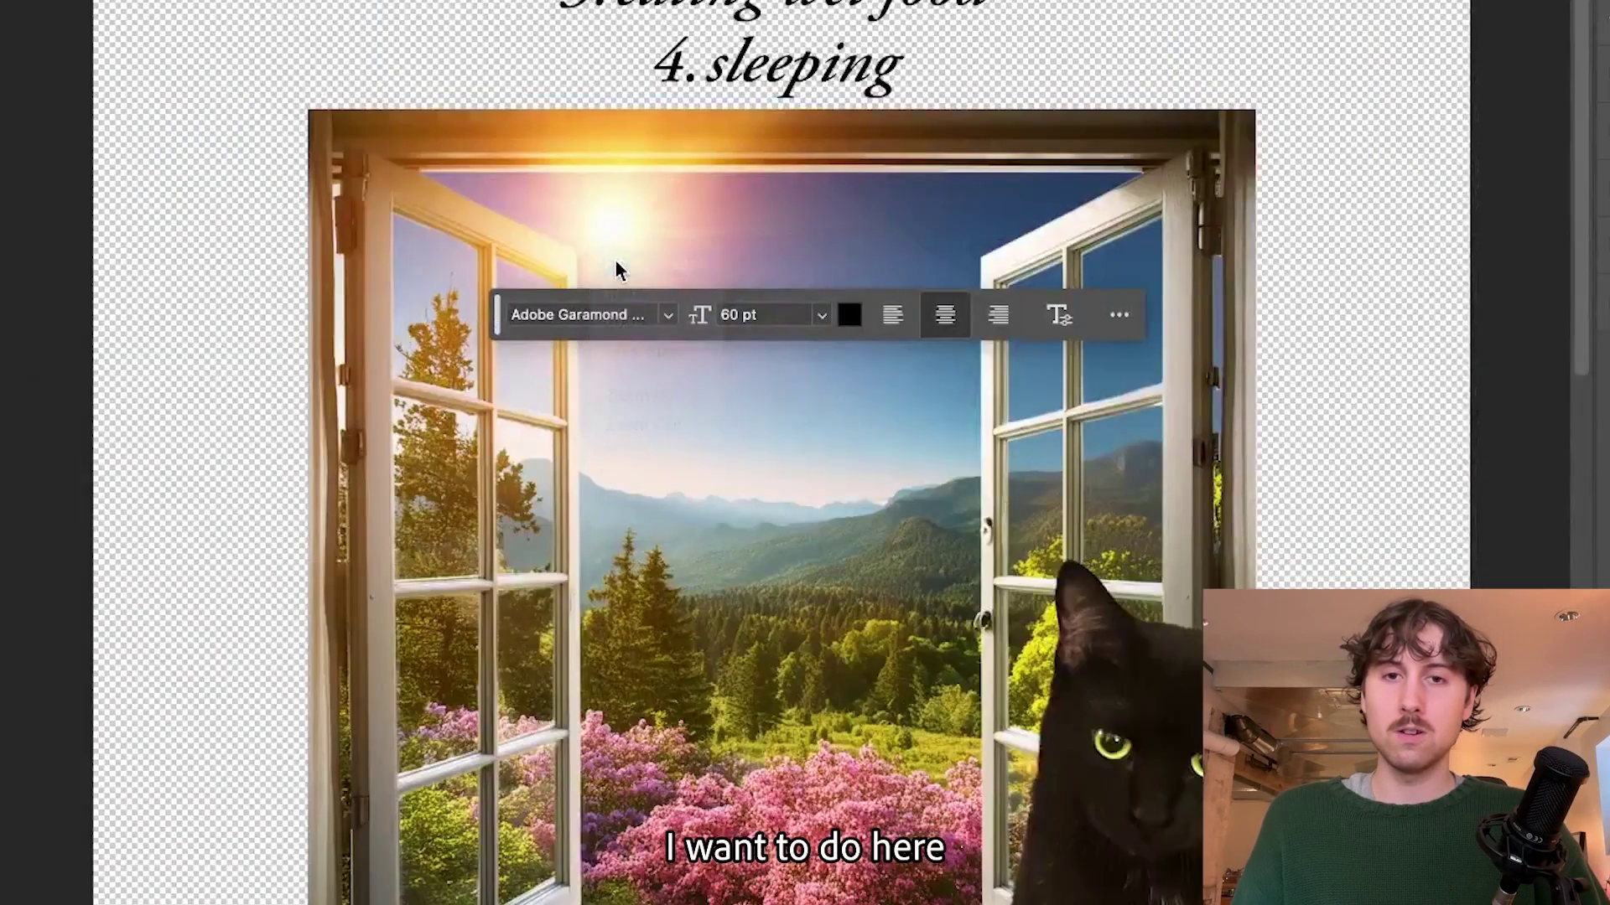
# - Scale the cat down and place it inside the open window, standing among the pink flowers
pyautogui.press('super+minus')
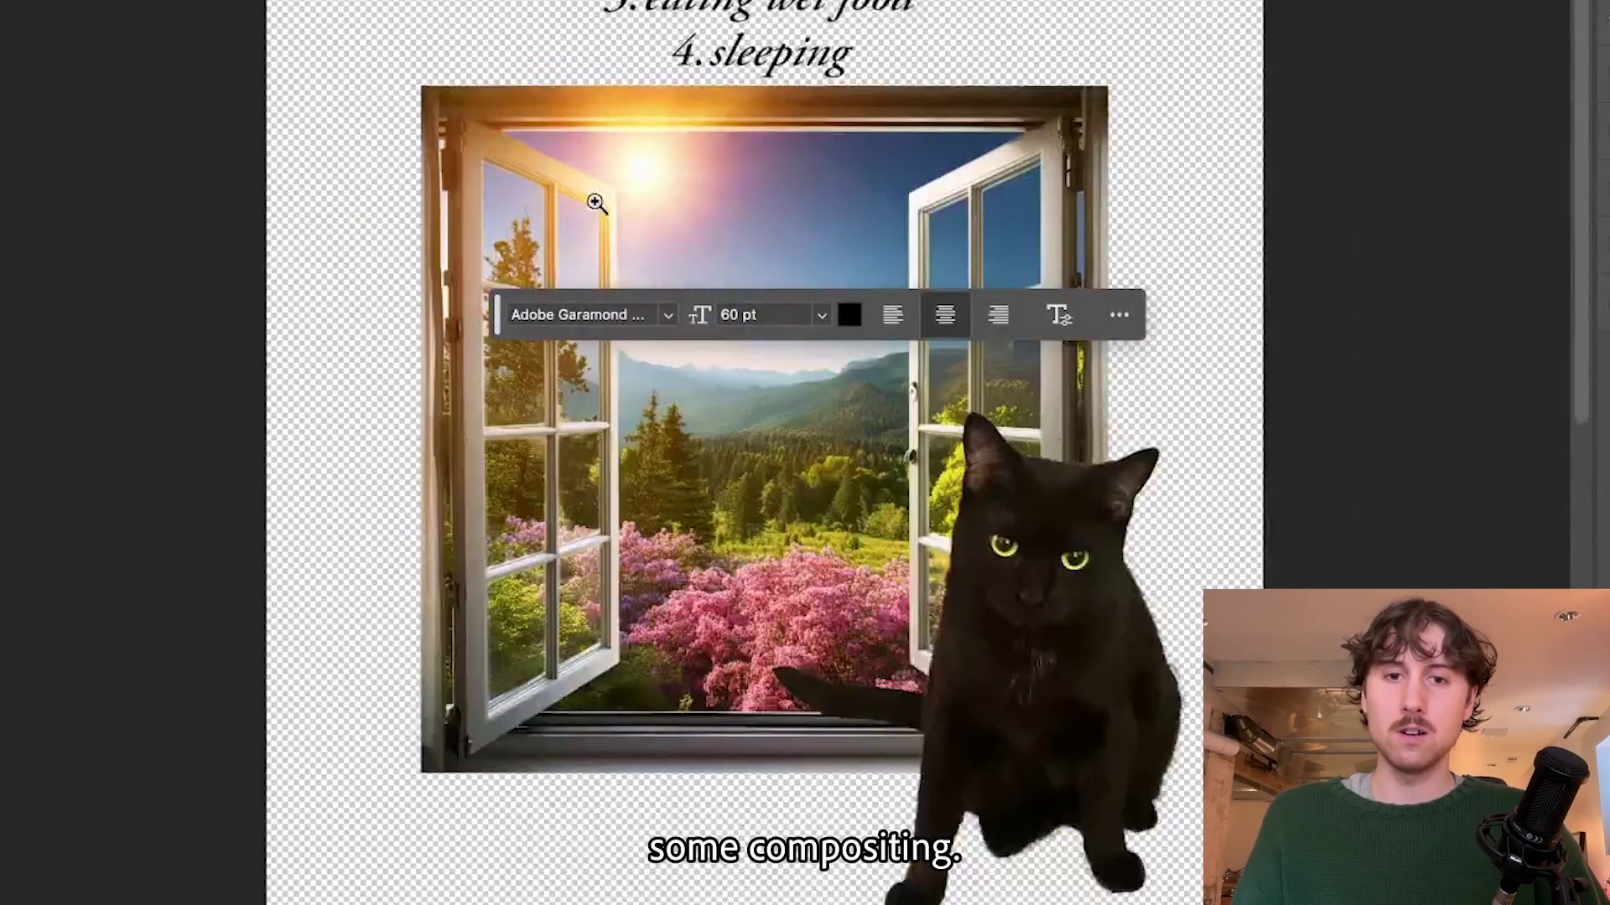
pyautogui.click(981, 501)
pyautogui.moveTo(1182, 417); pyautogui.dragTo(1037, 591)
pyautogui.moveTo(962, 669); pyautogui.dragTo(825, 365)
pyautogui.moveTo(897, 299); pyautogui.dragTo(833, 381)
pyautogui.moveTo(799, 446); pyautogui.dragTo(812, 433)
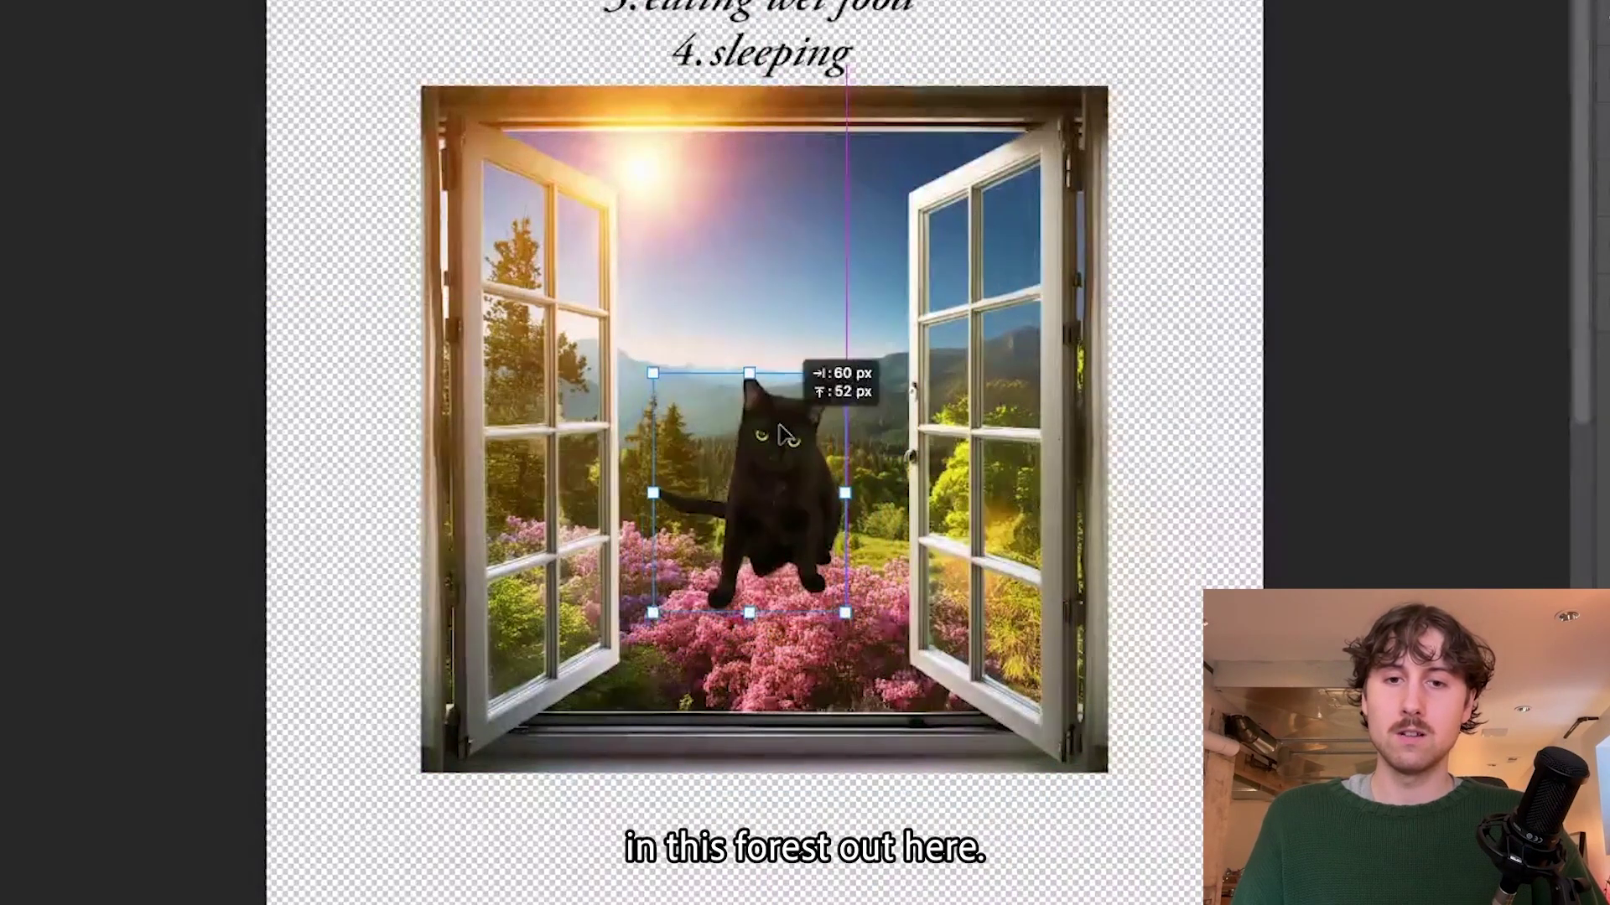
pyautogui.moveTo(779, 429); pyautogui.dragTo(774, 425)
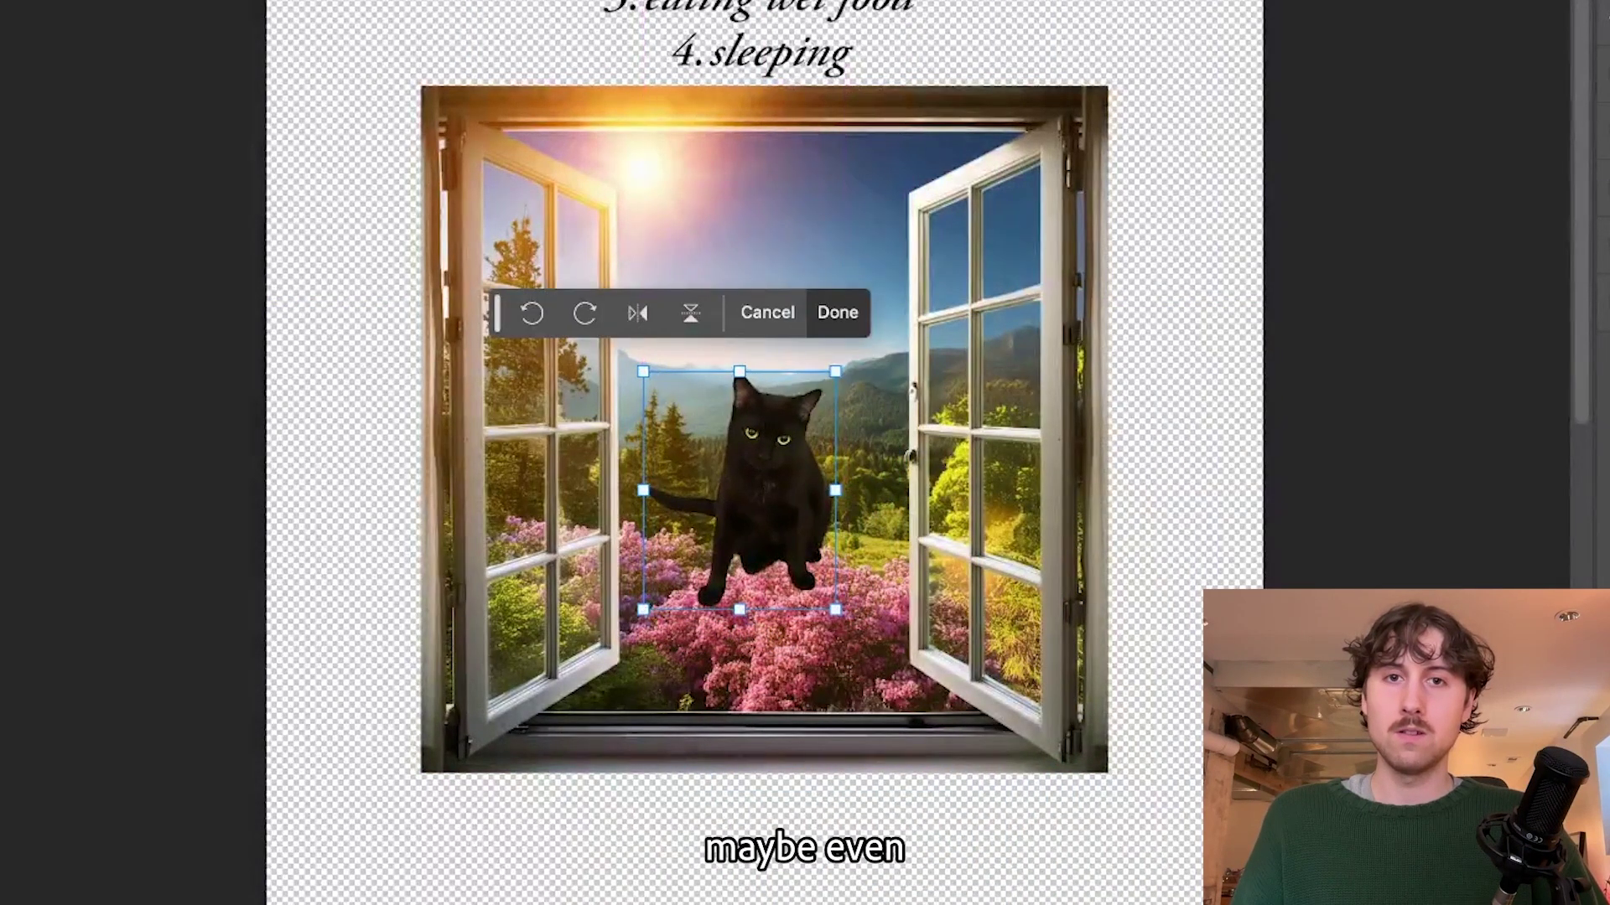
pyautogui.press('Return')
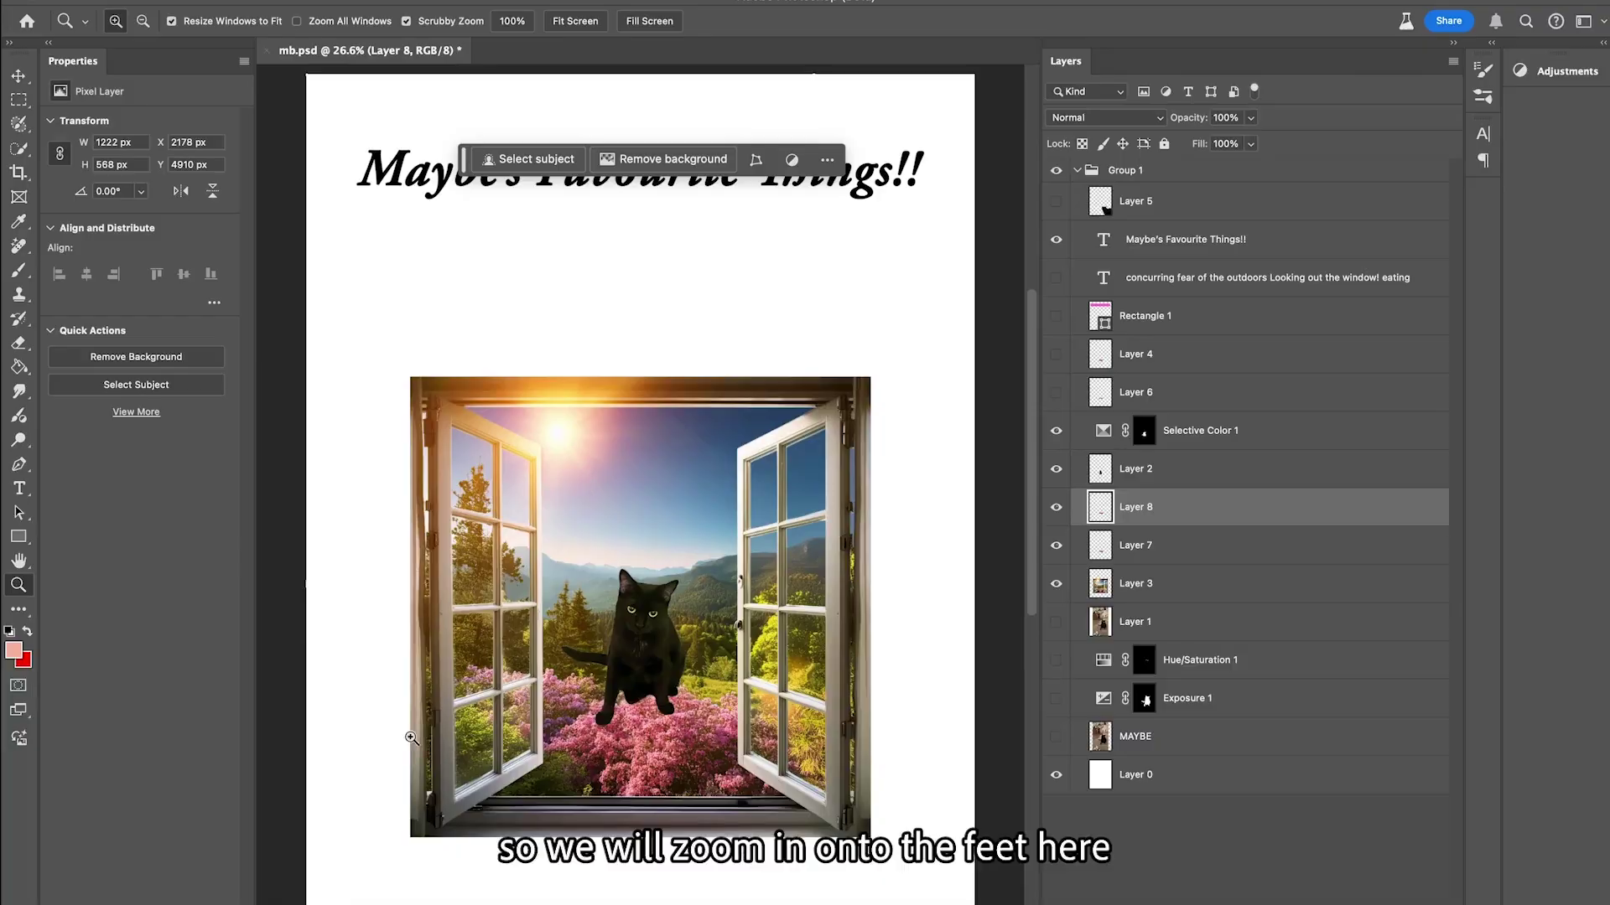
# - Activate the Selection Brush and hide the cat's layer, Layer 2, to expose the flowers around its feet
pyautogui.moveTo(616, 709); pyautogui.dragTo(702, 586)
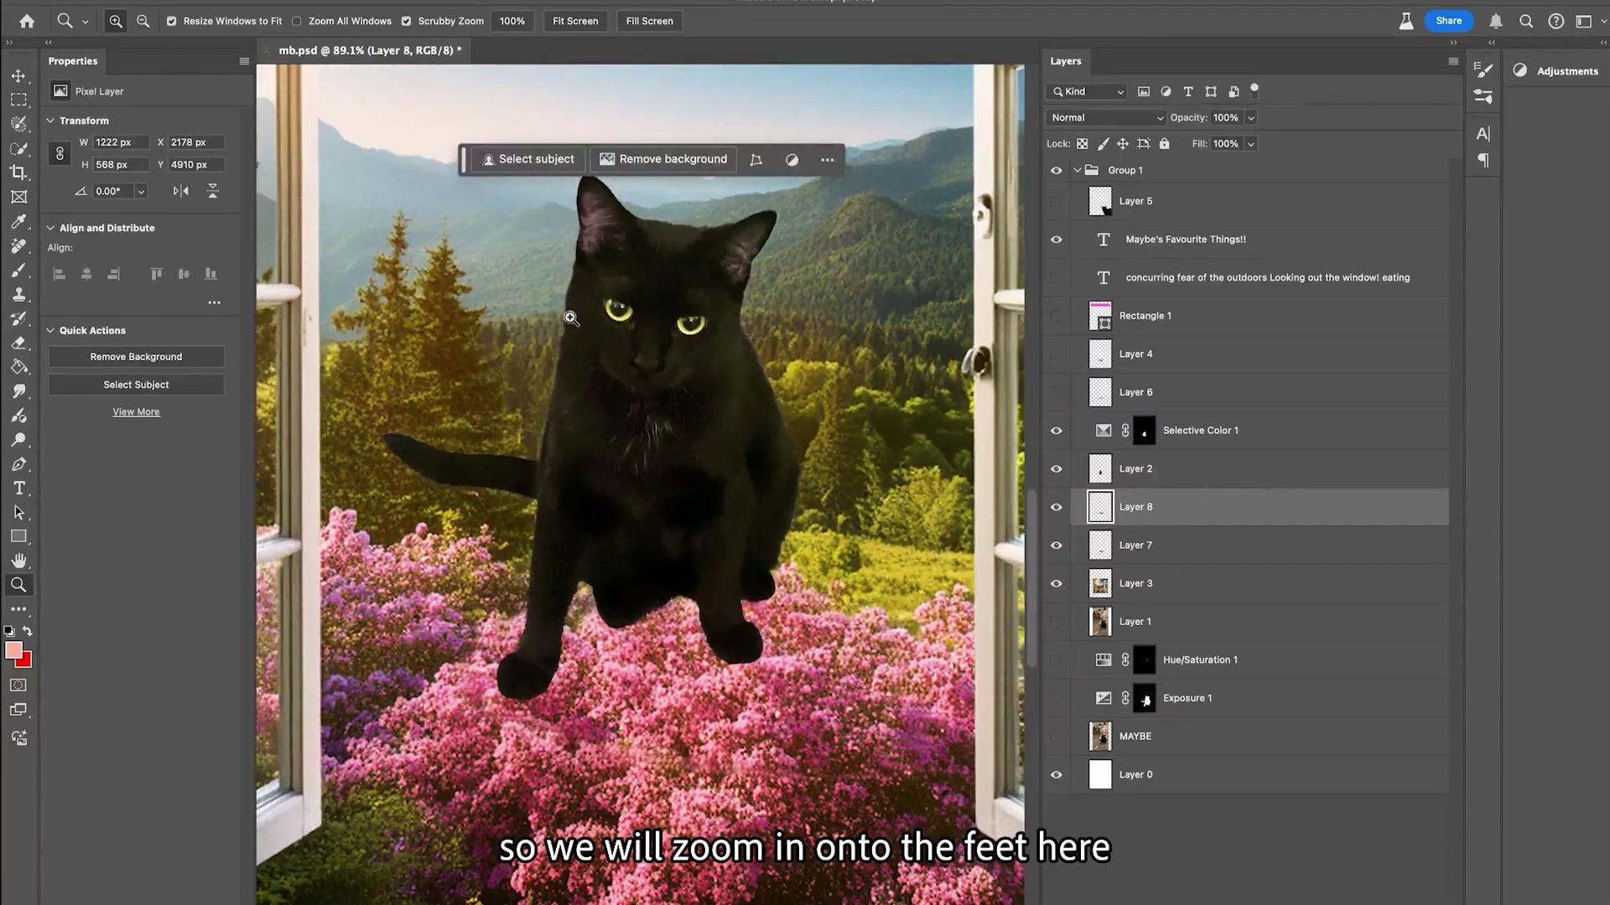
pyautogui.click(16, 124)
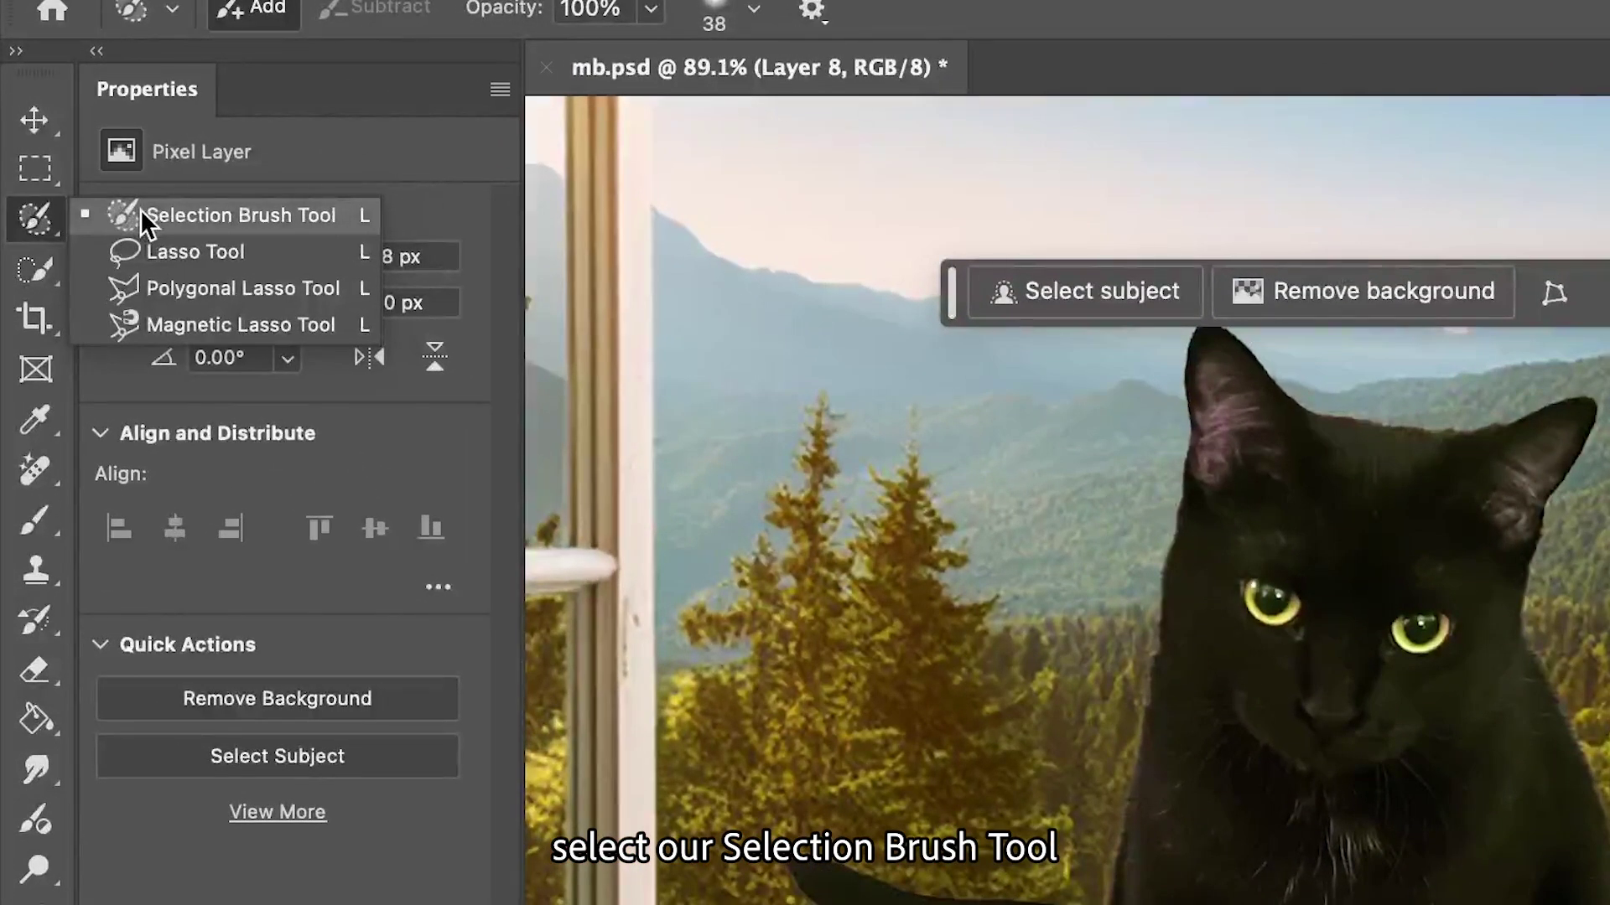
pyautogui.moveTo(139, 208); pyautogui.dragTo(140, 214)
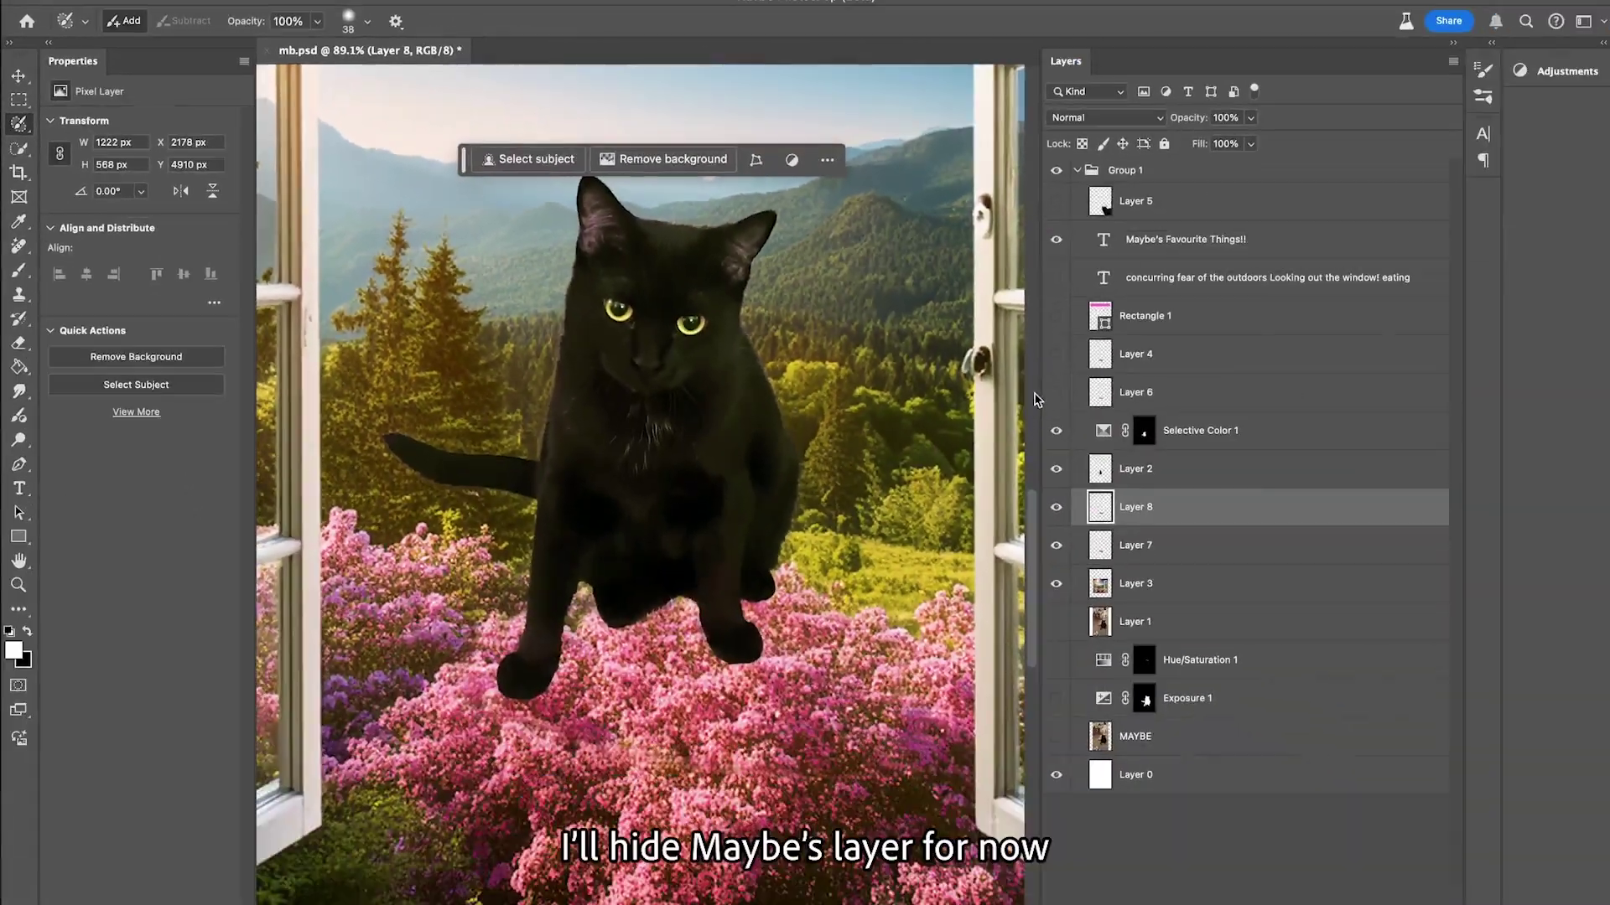
pyautogui.click(1055, 471)
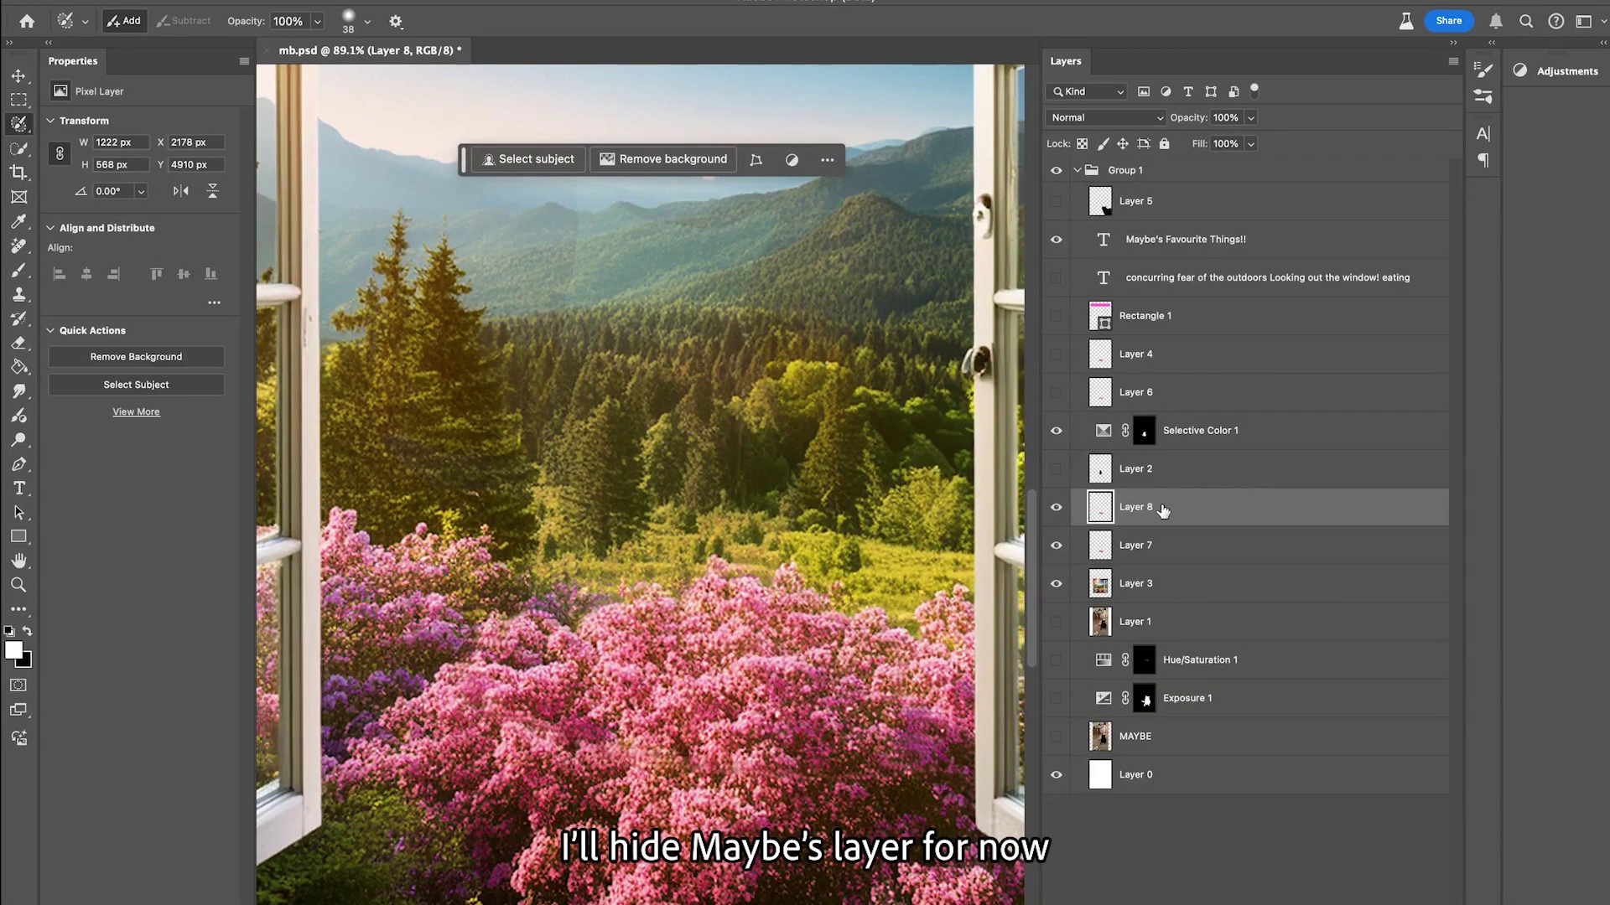
# - Set the Selection Brush to 95 px size and 50% hardness
pyautogui.click(368, 21)
pyautogui.moveTo(326, 68); pyautogui.dragTo(349, 70)
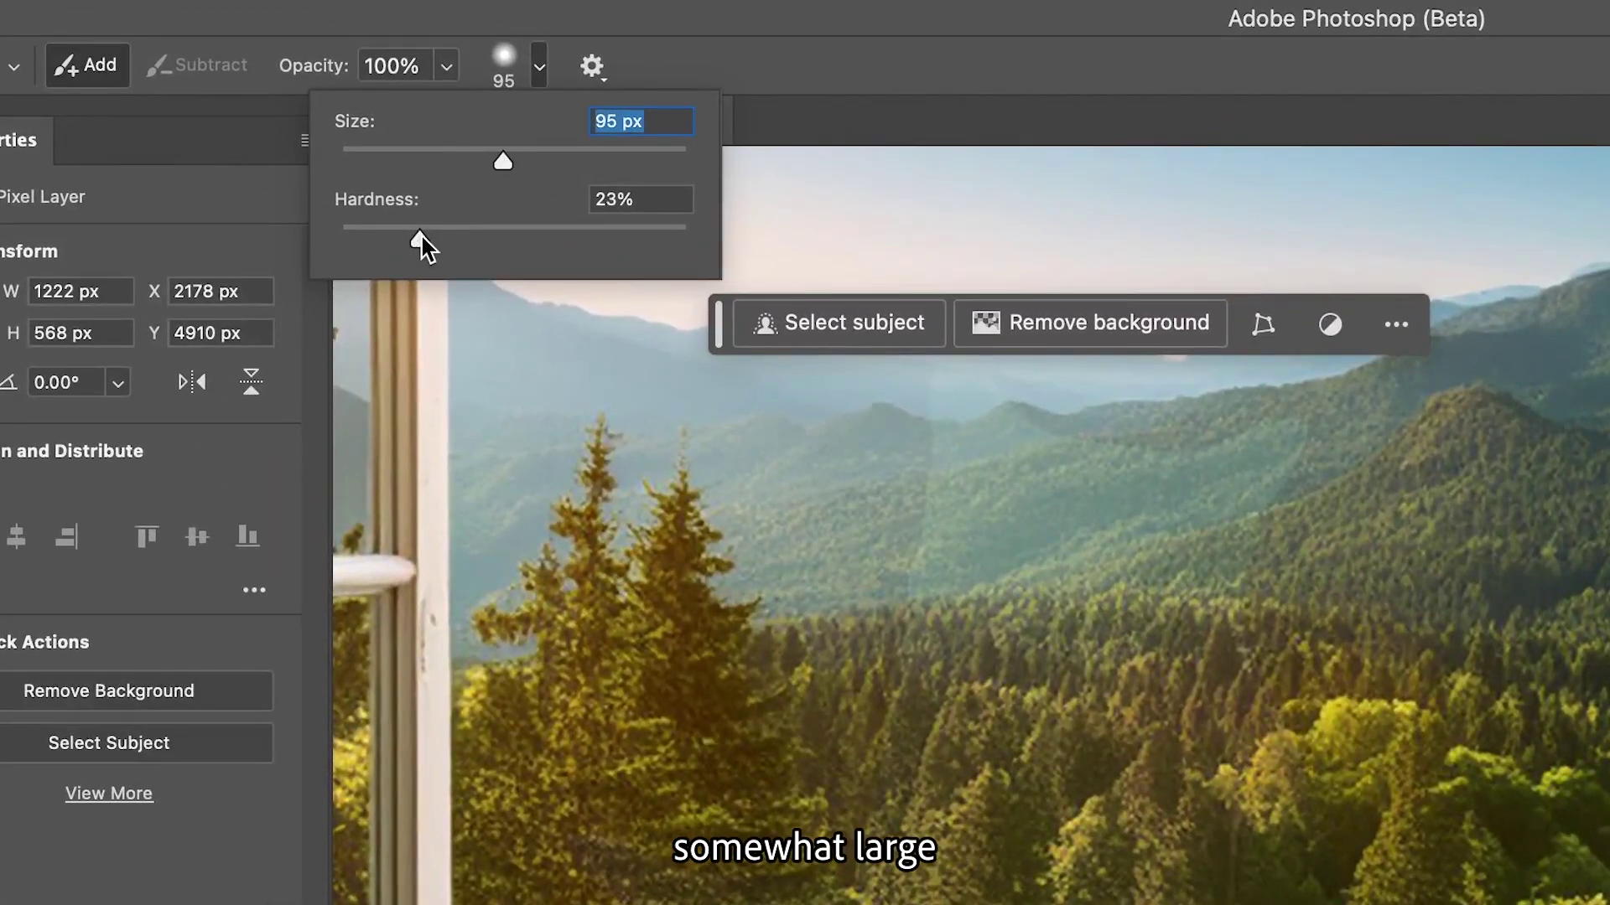
pyautogui.moveTo(502, 237); pyautogui.dragTo(509, 235)
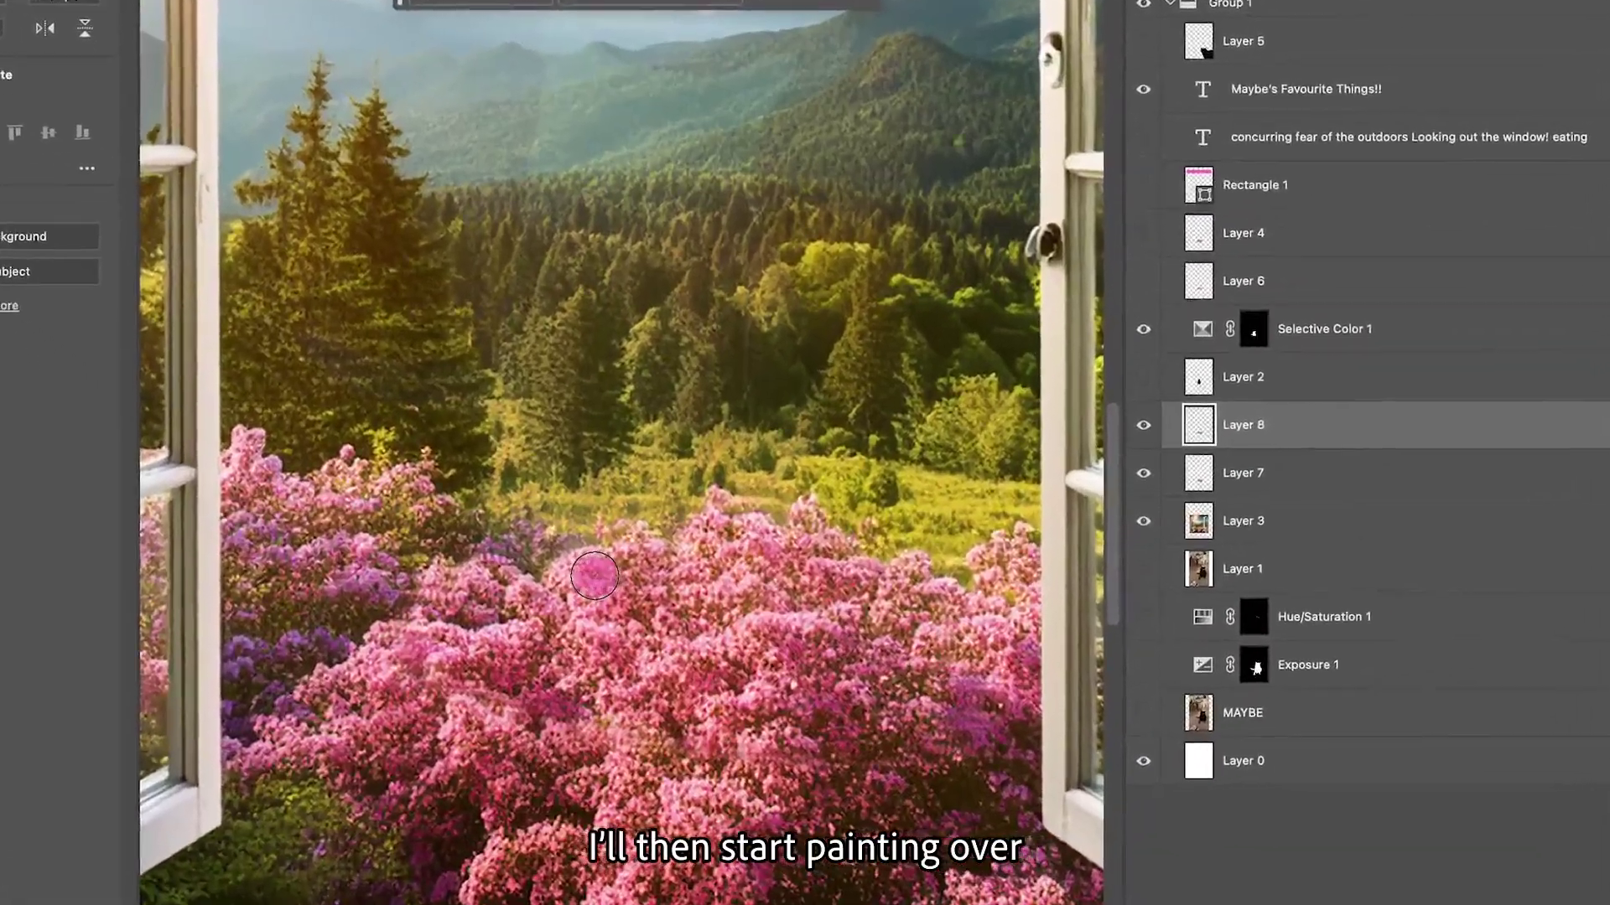
# - Paint a selection over the mass of pink flowers where the cat's feet stand
pyautogui.moveTo(594, 575)
pyautogui.mouseDown()
pyautogui.moveTo(577, 584)
pyautogui.moveTo(603, 572)
pyautogui.mouseUp()
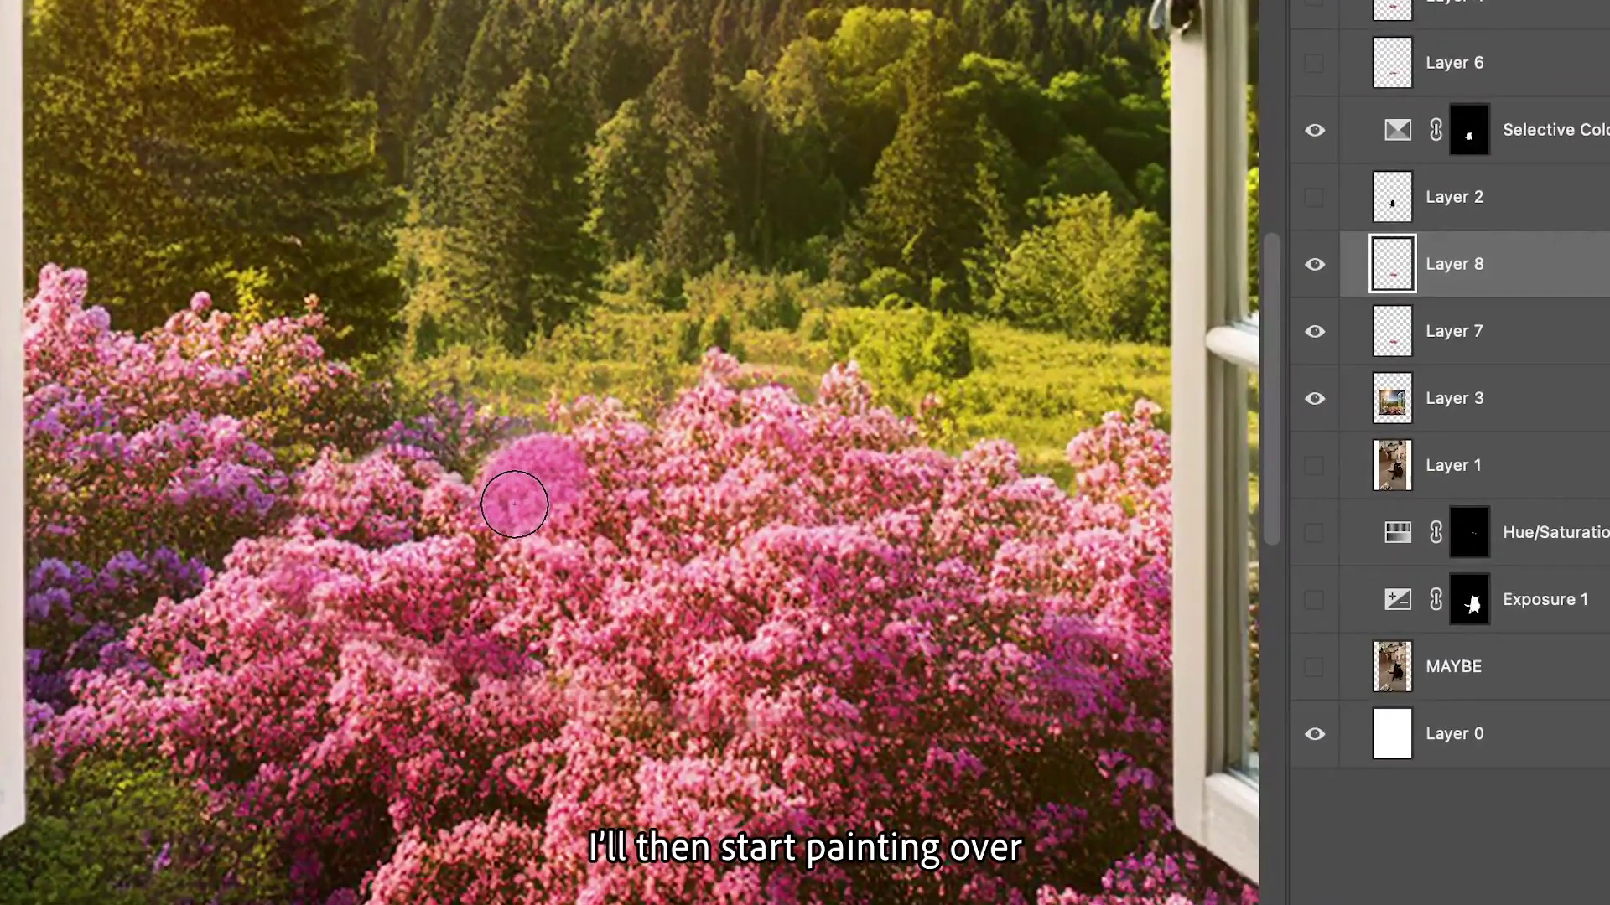
pyautogui.moveTo(514, 504)
pyautogui.mouseDown()
pyautogui.moveTo(461, 519)
pyautogui.moveTo(427, 516)
pyautogui.moveTo(391, 479)
pyautogui.moveTo(345, 502)
pyautogui.moveTo(340, 490)
pyautogui.moveTo(369, 524)
pyautogui.moveTo(518, 551)
pyautogui.moveTo(601, 526)
pyautogui.mouseUp()
pyautogui.moveTo(613, 465)
pyautogui.mouseDown()
pyautogui.moveTo(341, 488)
pyautogui.moveTo(709, 421)
pyautogui.moveTo(810, 475)
pyautogui.moveTo(950, 495)
pyautogui.moveTo(548, 546)
pyautogui.moveTo(682, 593)
pyautogui.mouseUp()
pyautogui.press('q')
pyautogui.press('z')
pyautogui.moveTo(654, 511)
pyautogui.mouseDown()
pyautogui.moveTo(758, 445)
pyautogui.moveTo(765, 428)
pyautogui.moveTo(742, 420)
pyautogui.mouseUp()
pyautogui.press('q')
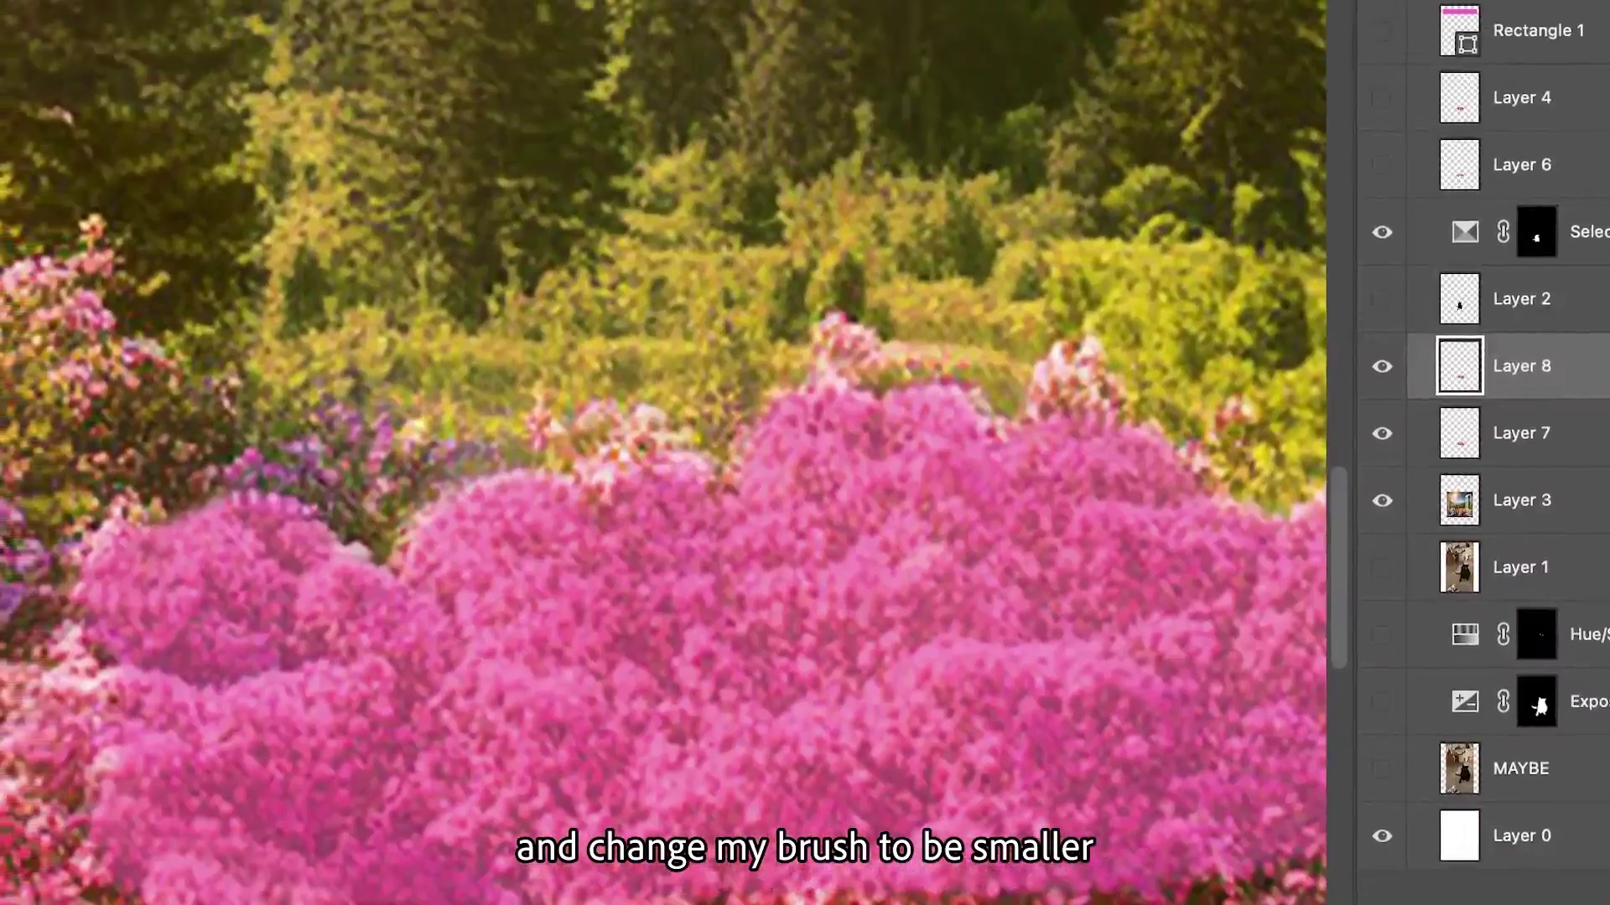
# - Reduce the Selection Brush to 32 px and 38% hardness and refine the selection along the upper flower tips
pyautogui.click(529, 54)
pyautogui.moveTo(444, 144); pyautogui.dragTo(401, 144)
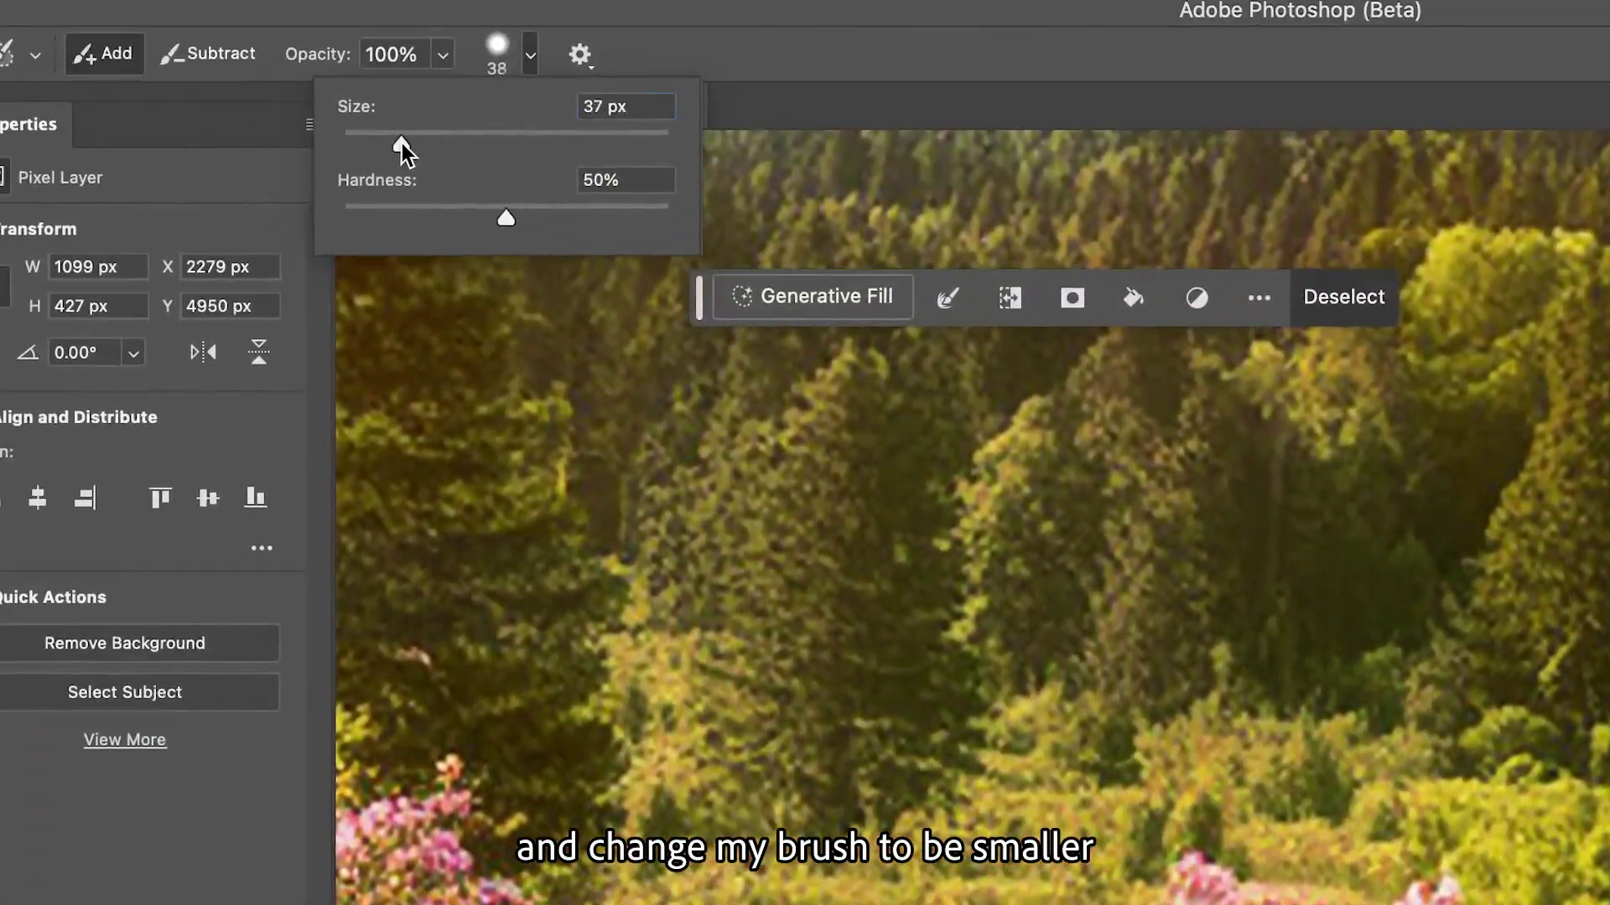
pyautogui.moveTo(504, 218); pyautogui.dragTo(465, 216)
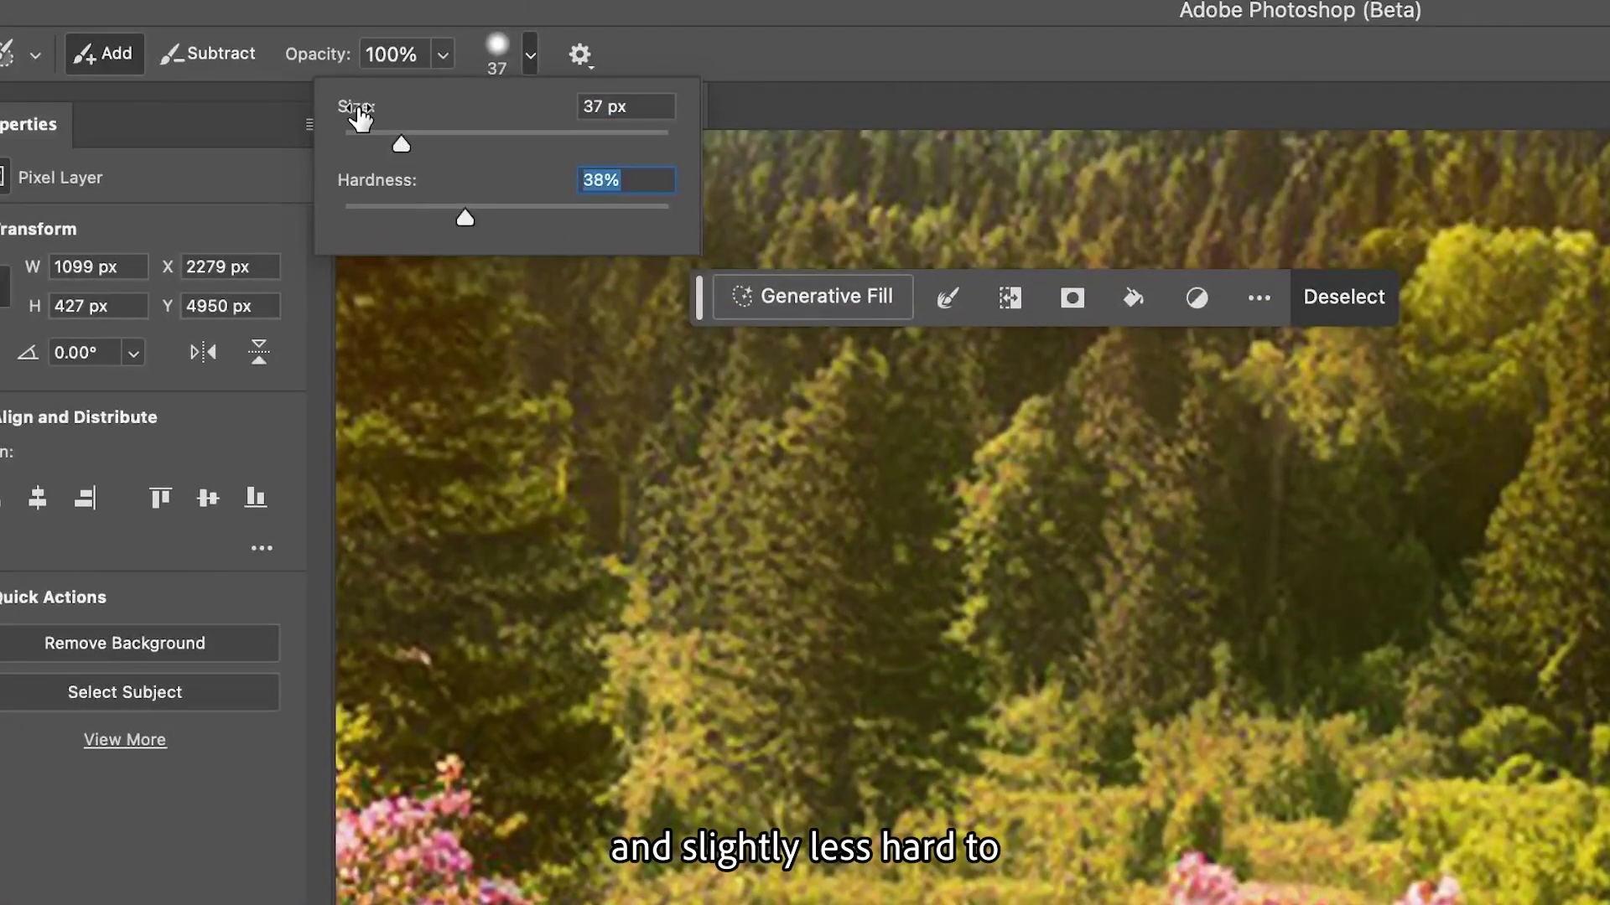
pyautogui.moveTo(394, 139); pyautogui.dragTo(390, 144)
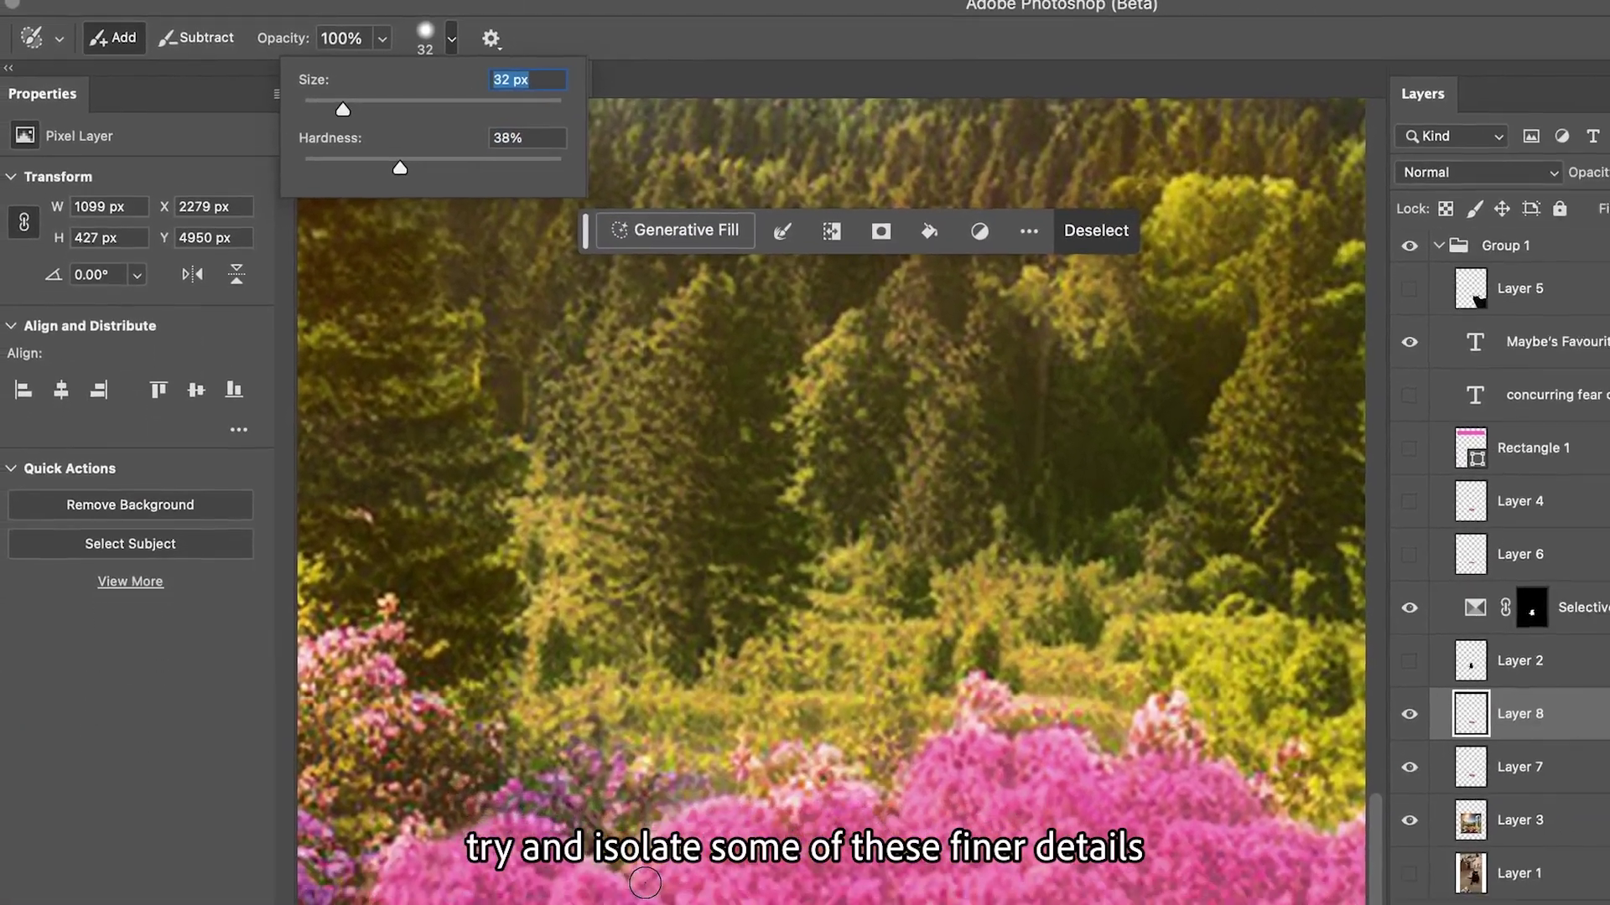
pyautogui.click(510, 610)
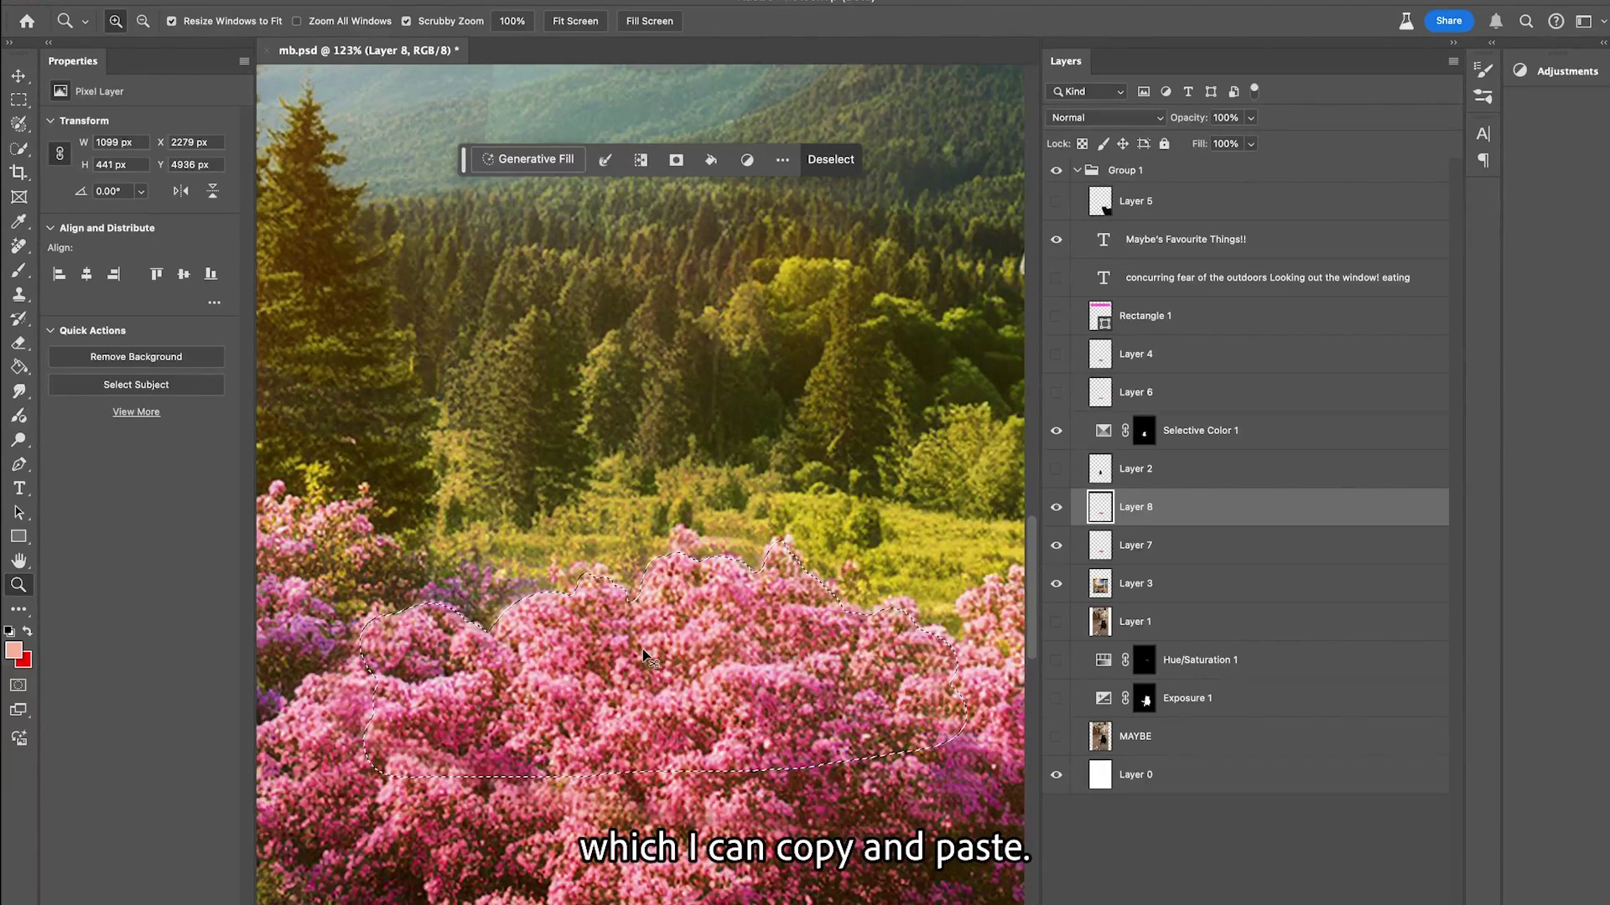
# - Copy the selected pink flowers and paste them onto a new layer above Layer 8
pyautogui.hotkey('ctrl', 'c')
pyautogui.hotkey('ctrl', 'v')
pyautogui.press('v')
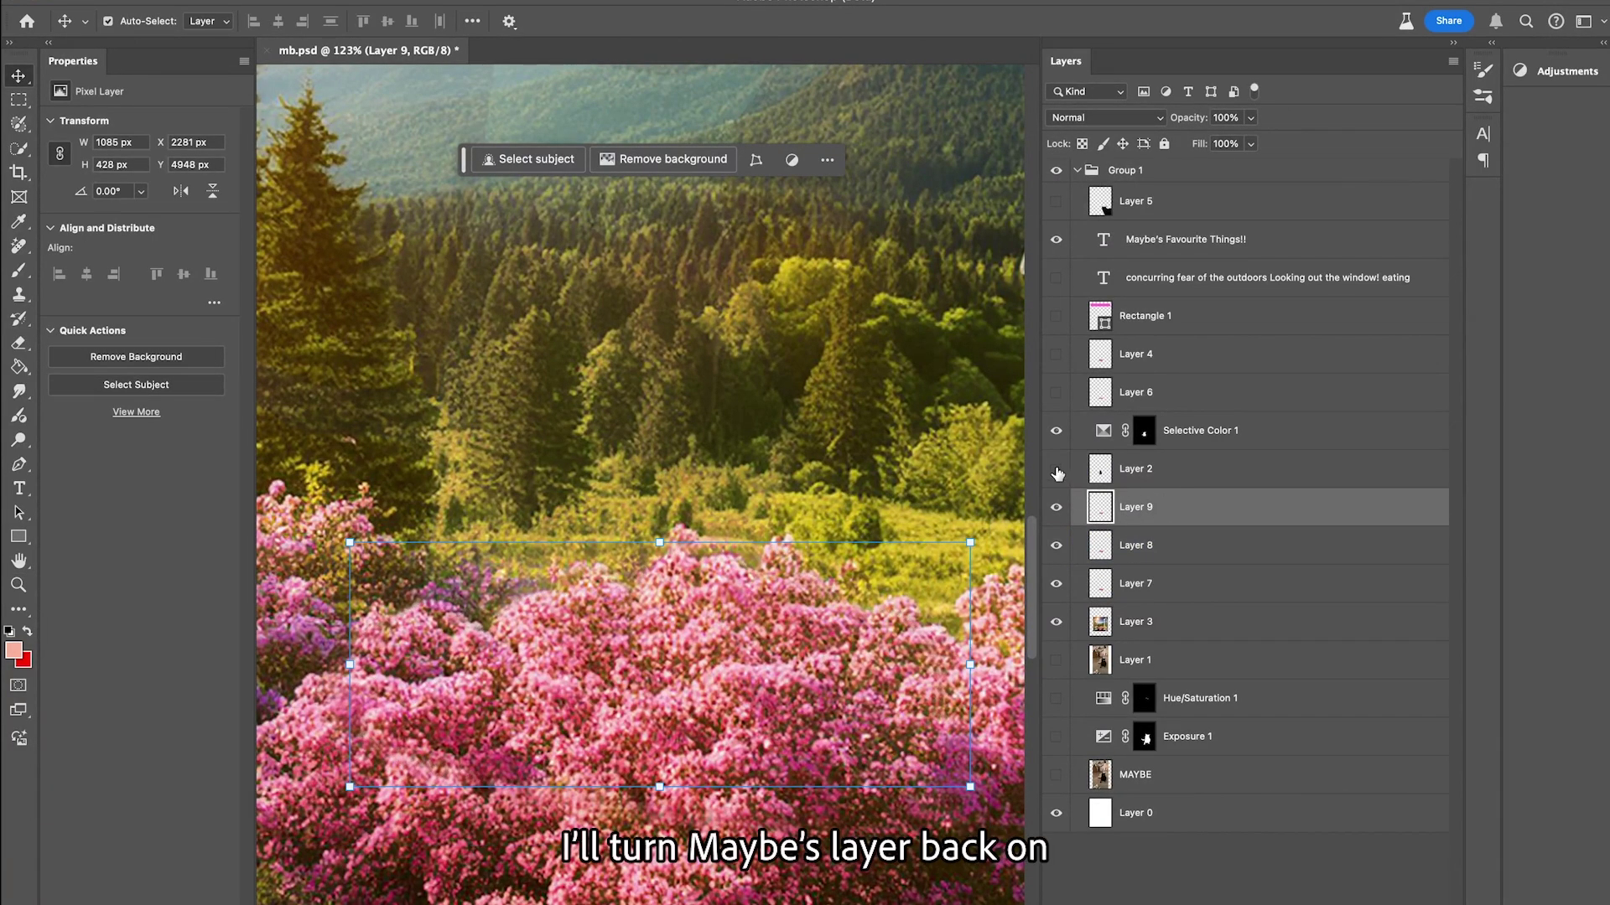
# - Show the cat's layer, Layer 2, again and place it beneath the pasted flower layer, Layer 9
pyautogui.click(1057, 472)
pyautogui.moveTo(1165, 478); pyautogui.dragTo(1162, 516)
pyautogui.hotkey('ctrl', '0')
pyautogui.press('w')
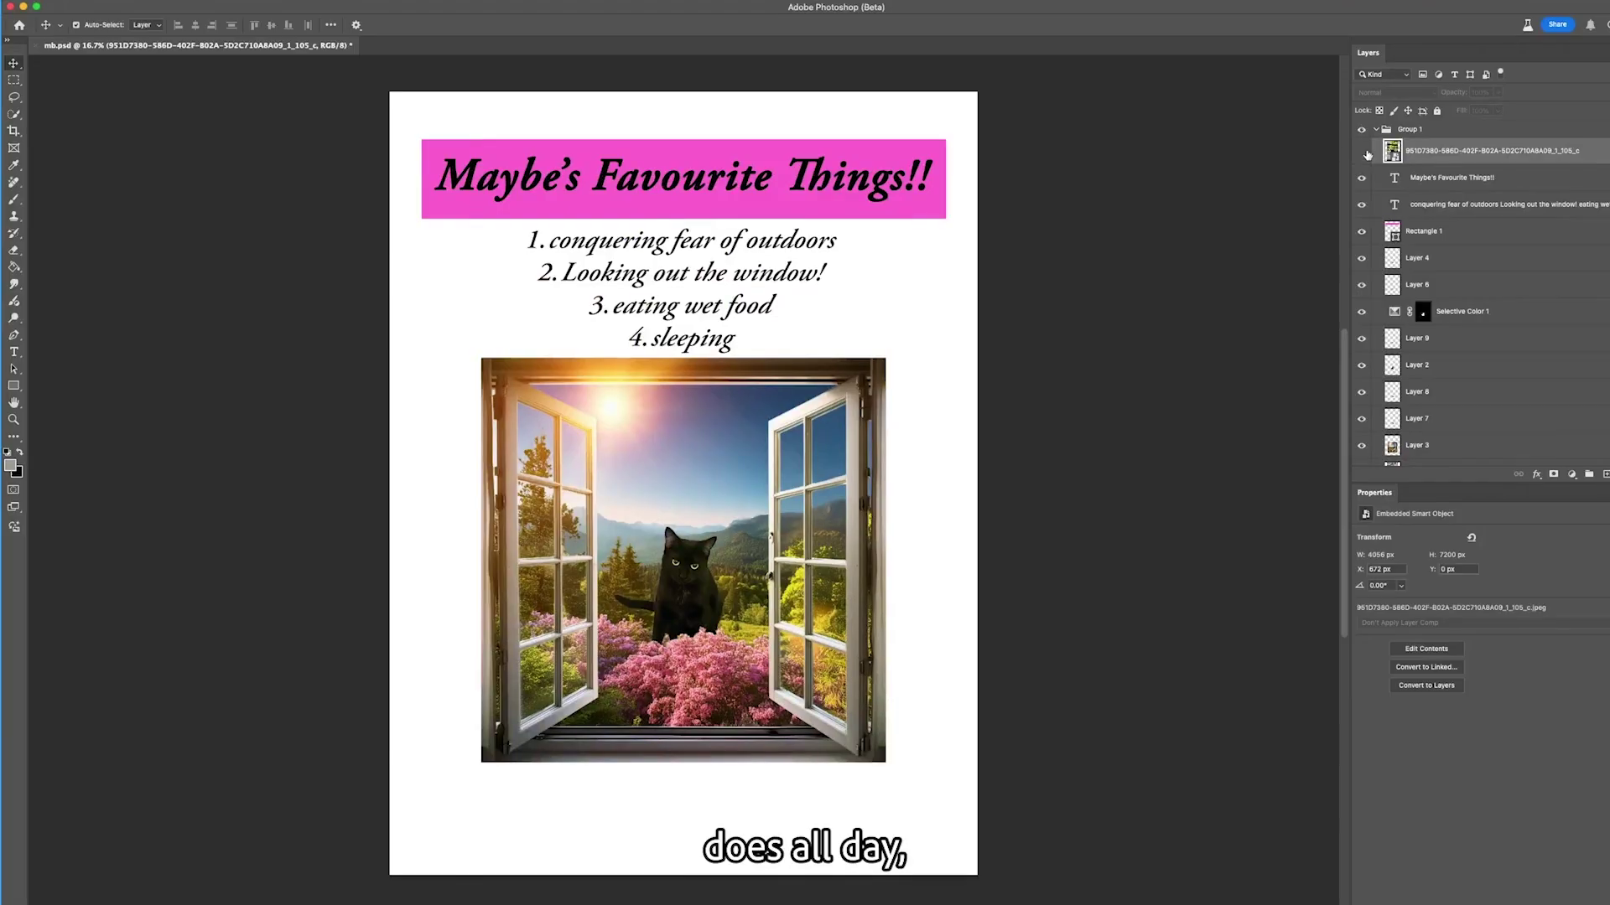
# - Isolate the cat from the window-sill photo onto its own layer with Select Subject and delete the original photo layer
pyautogui.click(1367, 155)
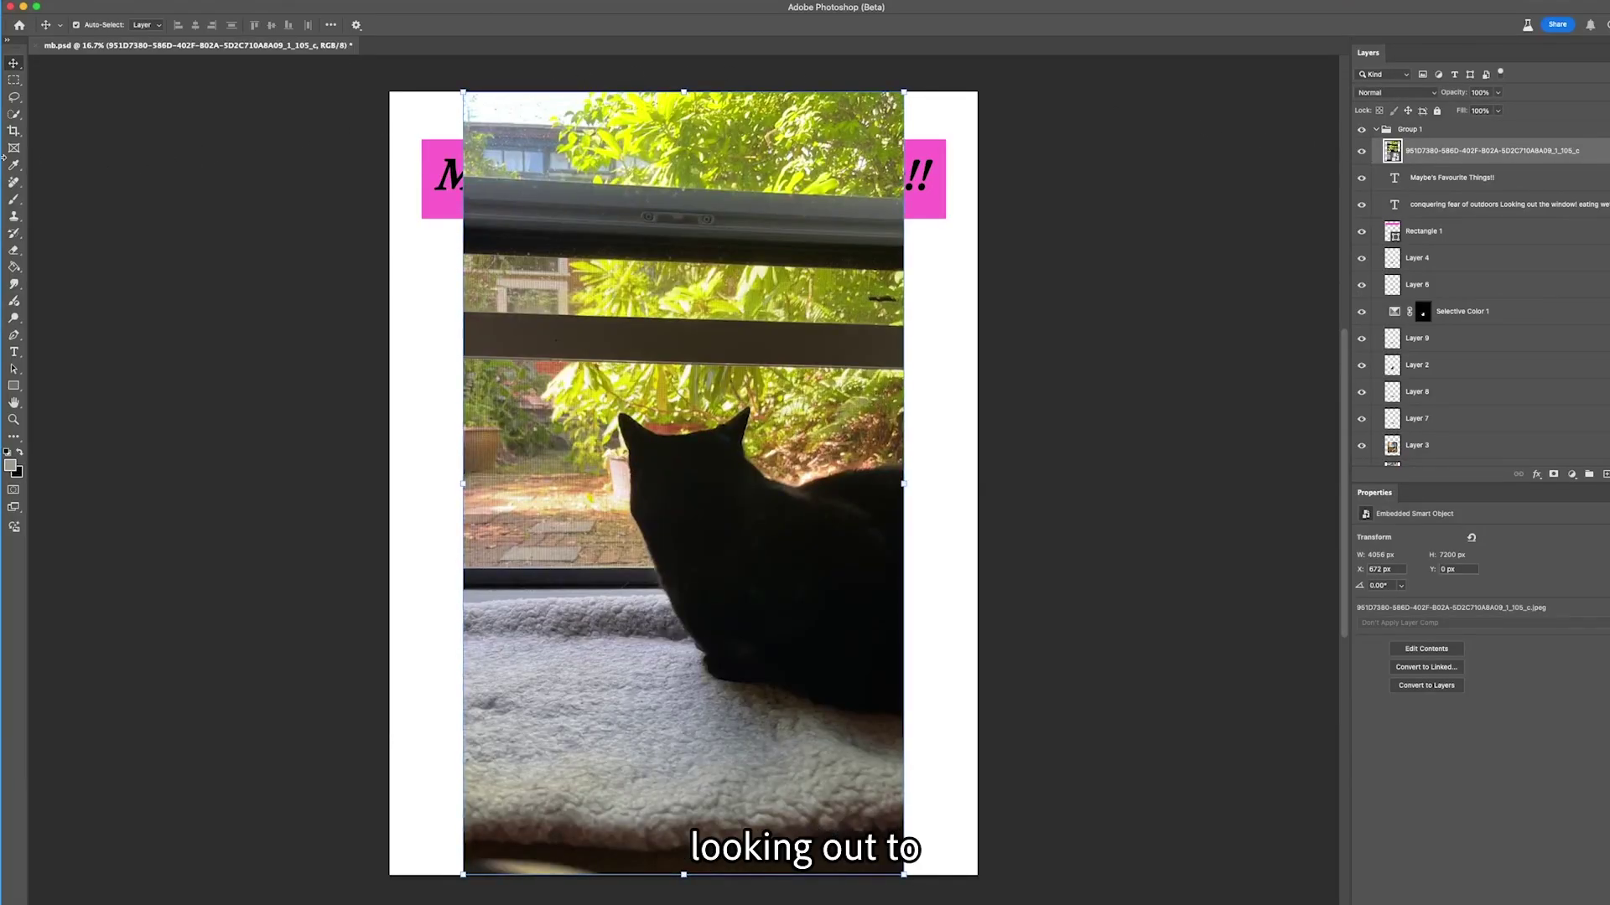
pyautogui.click(15, 114)
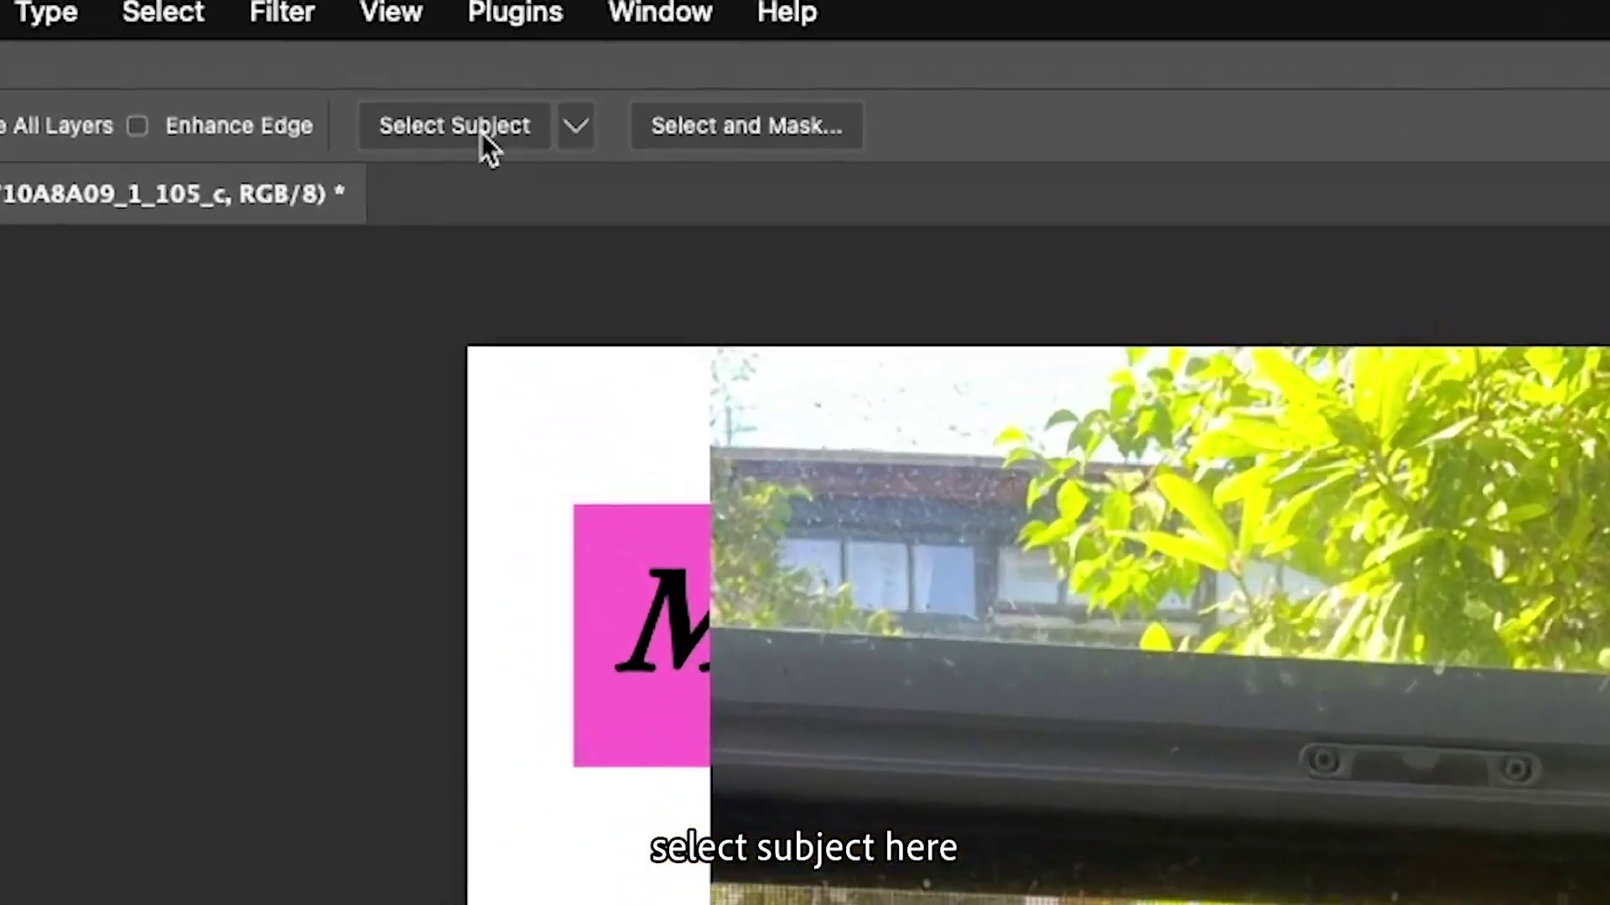
pyautogui.click(385, 24)
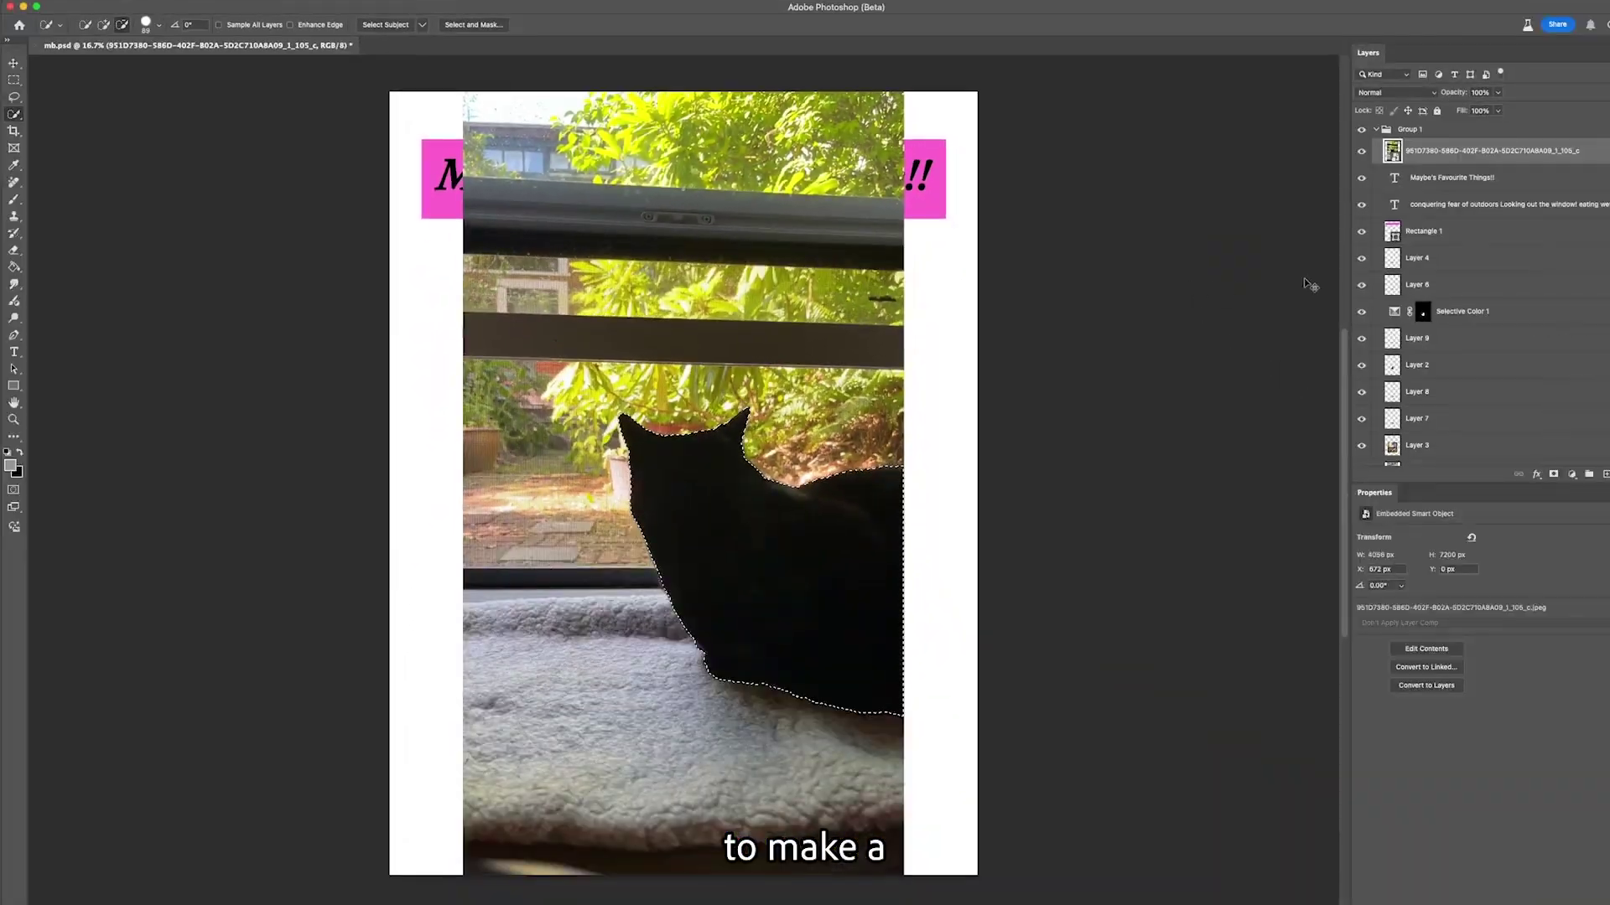
pyautogui.press('super+j')
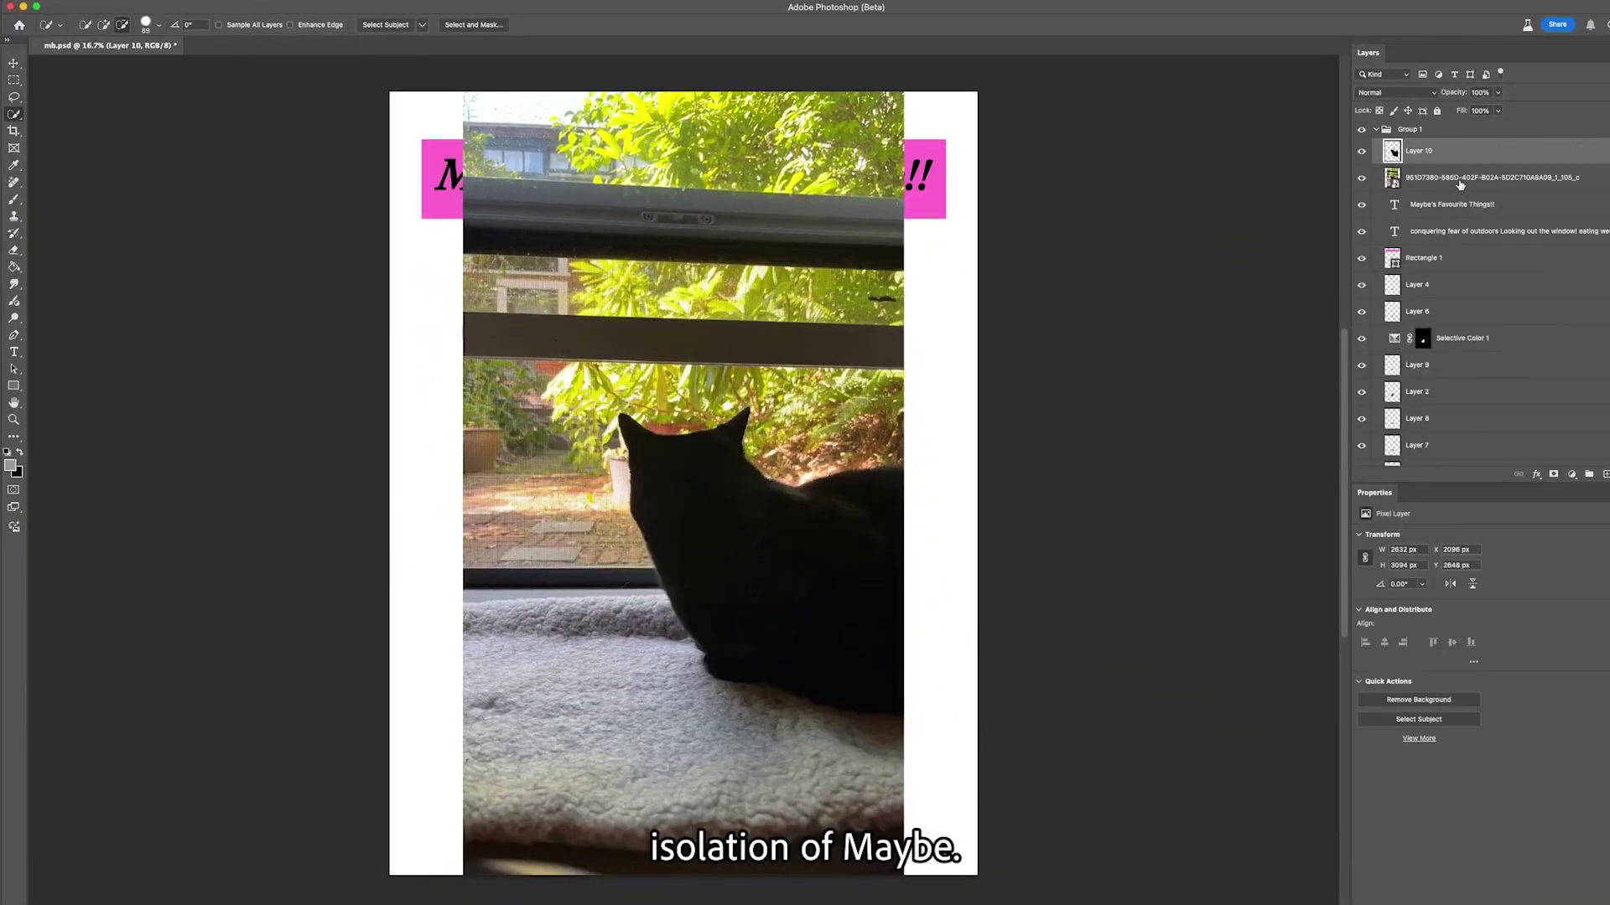
pyautogui.click(1459, 183)
pyautogui.press('BackSpace')
# - Move the isolated cat silhouette to the poster's lower-right corner, overlapping the window, and enlarge it to about 106%
pyautogui.press('v')
pyautogui.click(825, 477)
pyautogui.moveTo(825, 477); pyautogui.dragTo(901, 694)
pyautogui.moveTo(838, 594); pyautogui.dragTo(840, 576)
pyautogui.moveTo(799, 705); pyautogui.dragTo(804, 720)
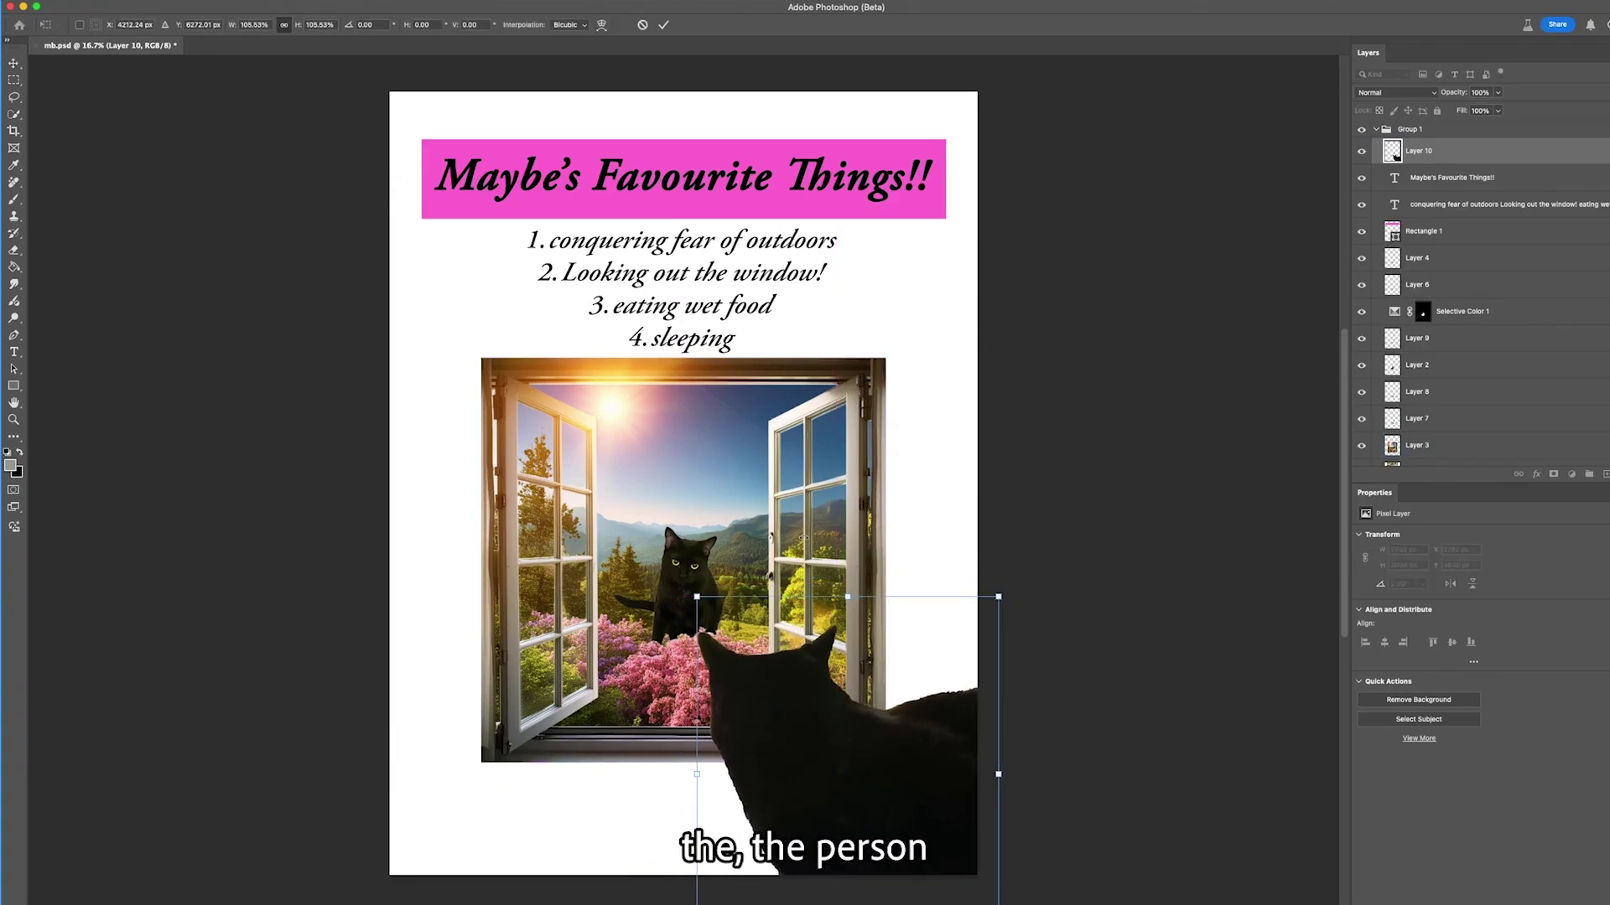